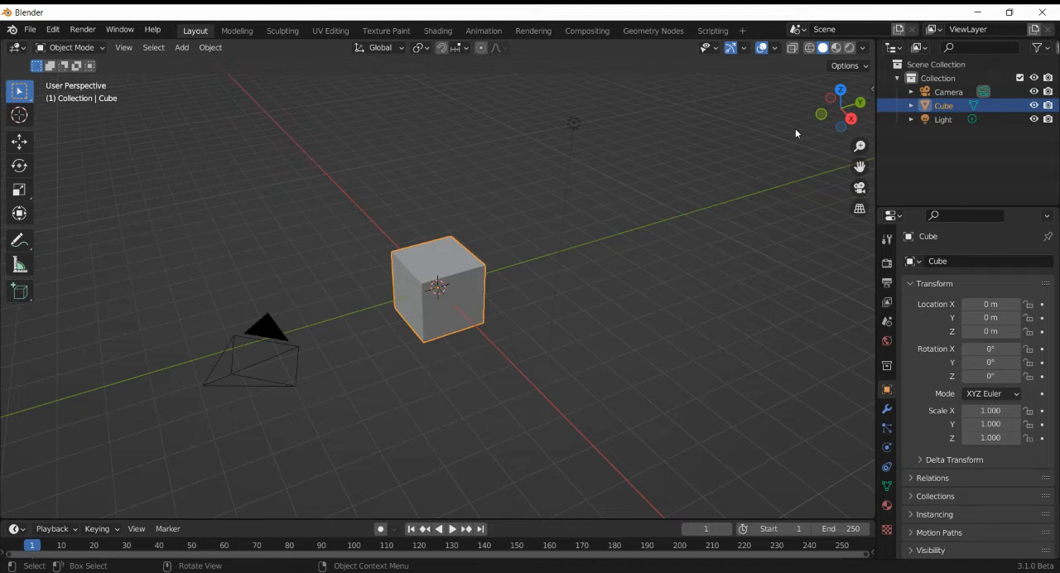
- Extrude the cube's top face straight up by about one cube height in face editing
key(3)
key(alt+a)
key(e)
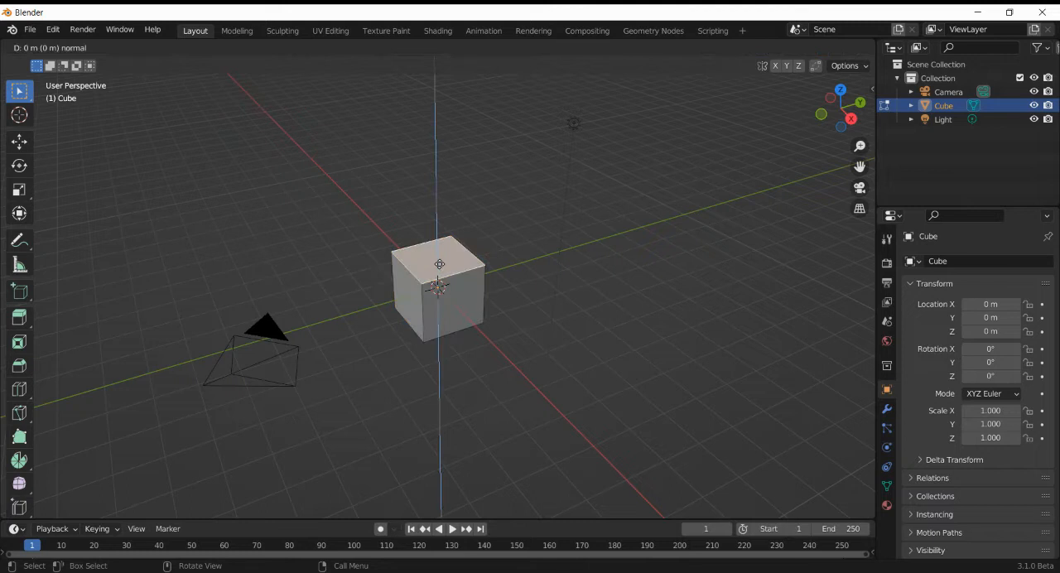
click(439, 265)
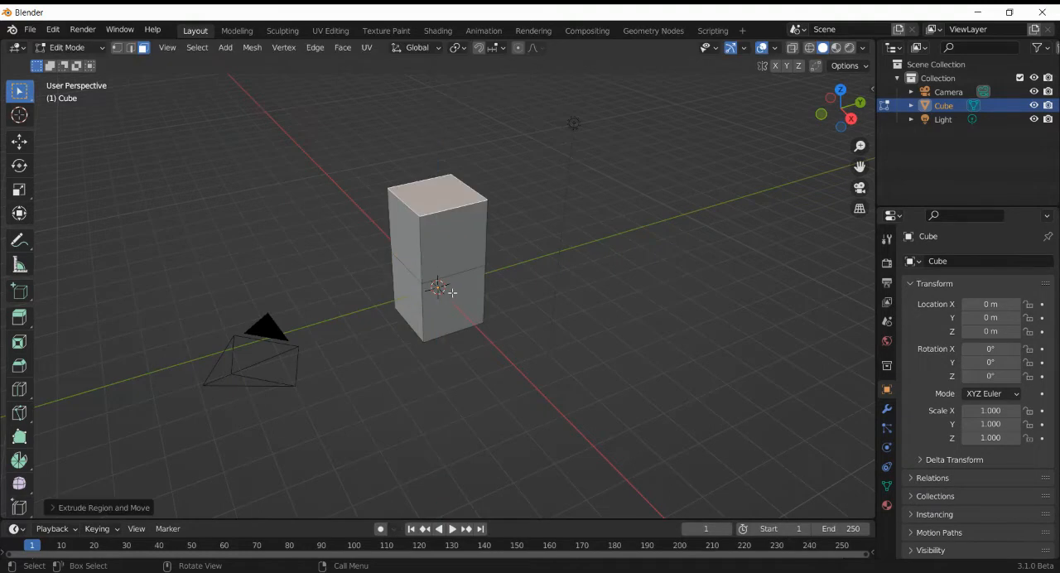
- Extrude the lower block's +X side face 2 m along X to form an L-shaped solid
click(454, 296)
key(2)
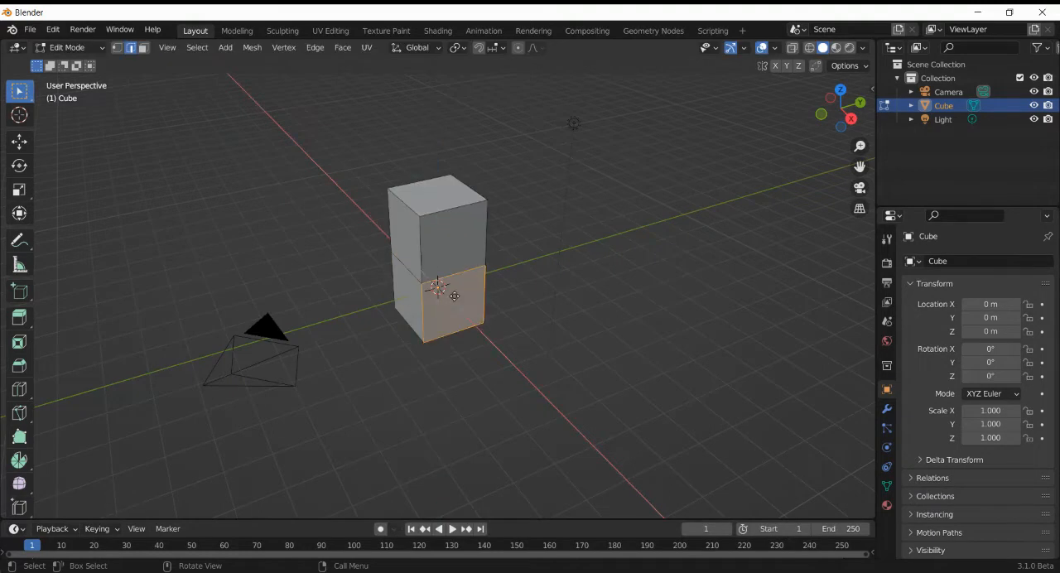
key(e)
text(x2)
key(Return)
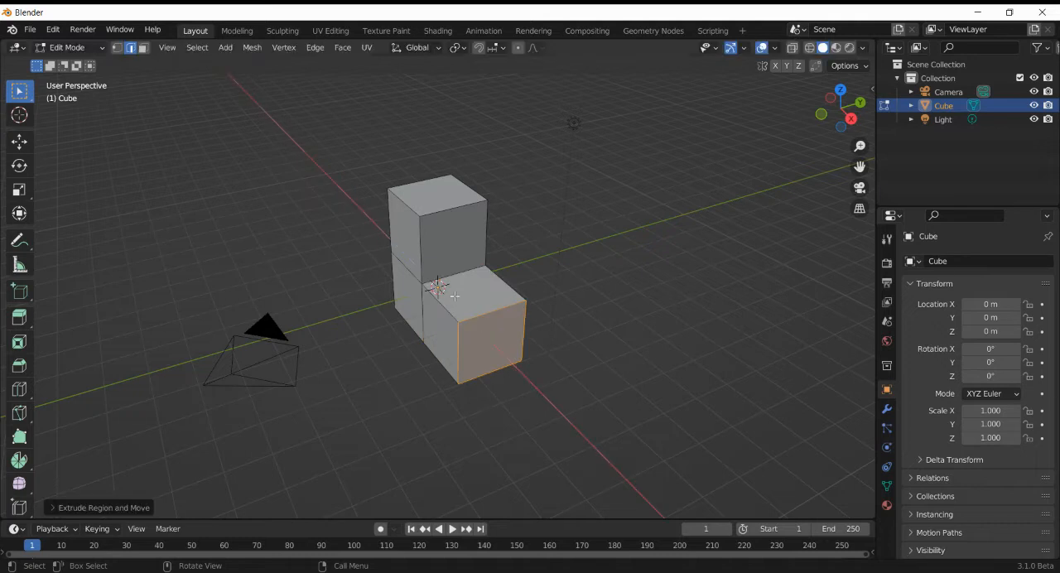
- Add two loop cuts running lengthwise along the whole L-shape and two loop cuts across the upright block's depth
click(19, 389)
click(439, 203)
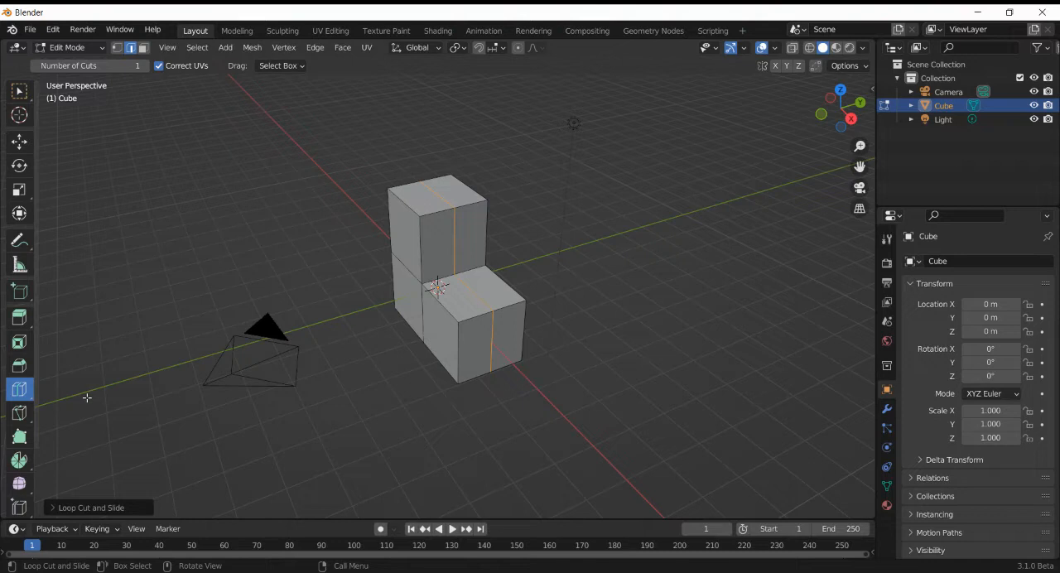
click(108, 507)
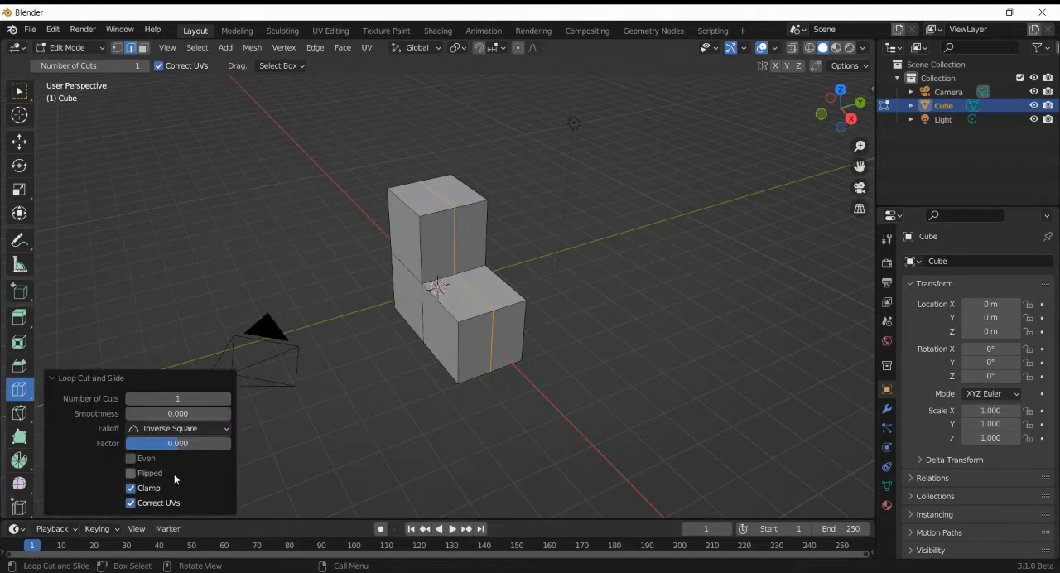
click(225, 399)
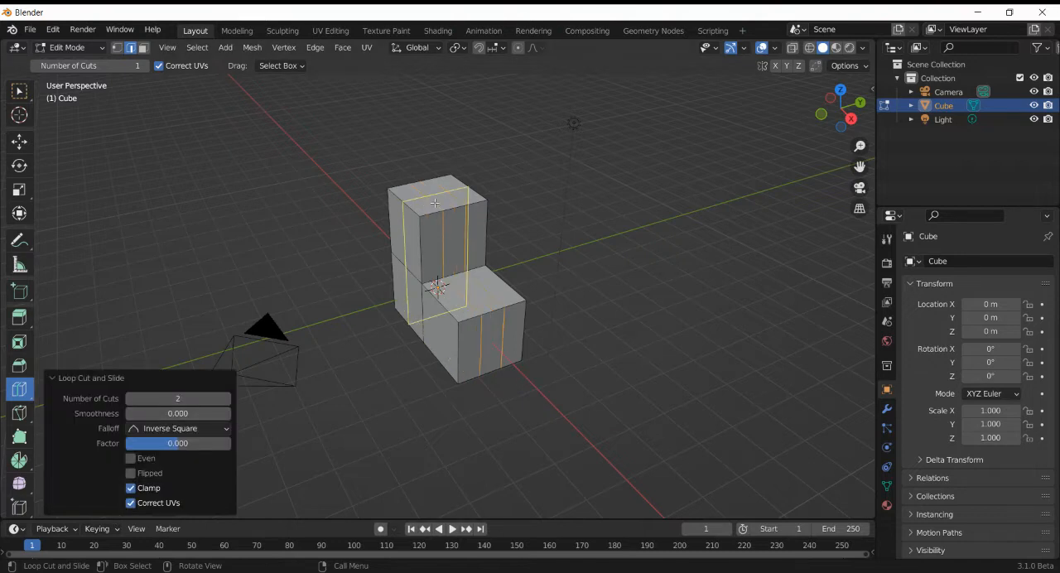
click(434, 203)
click(229, 398)
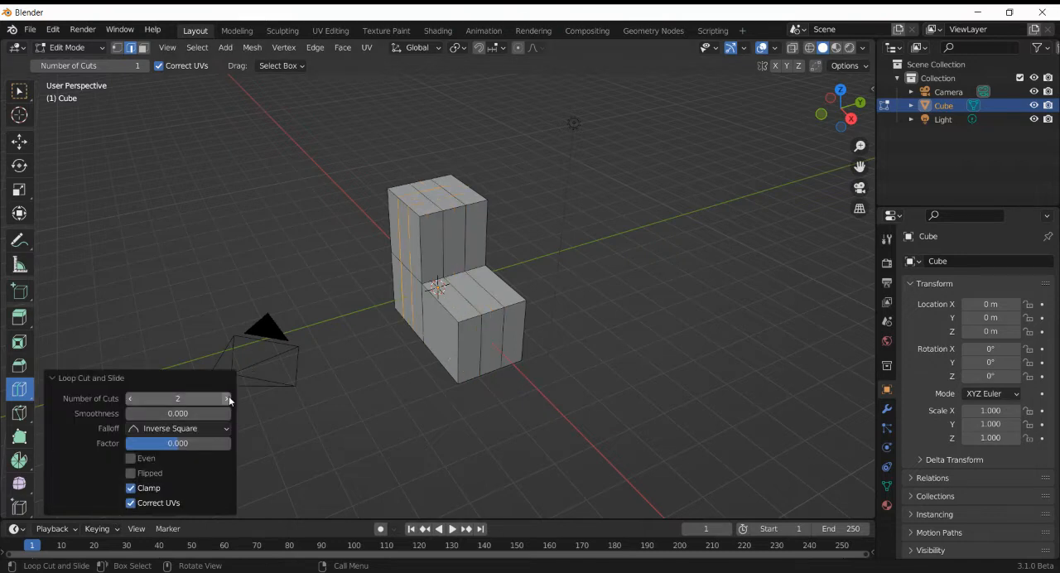
- Add two horizontal loop cuts around the upright block, two around the base, and two across the base's extended part
click(469, 230)
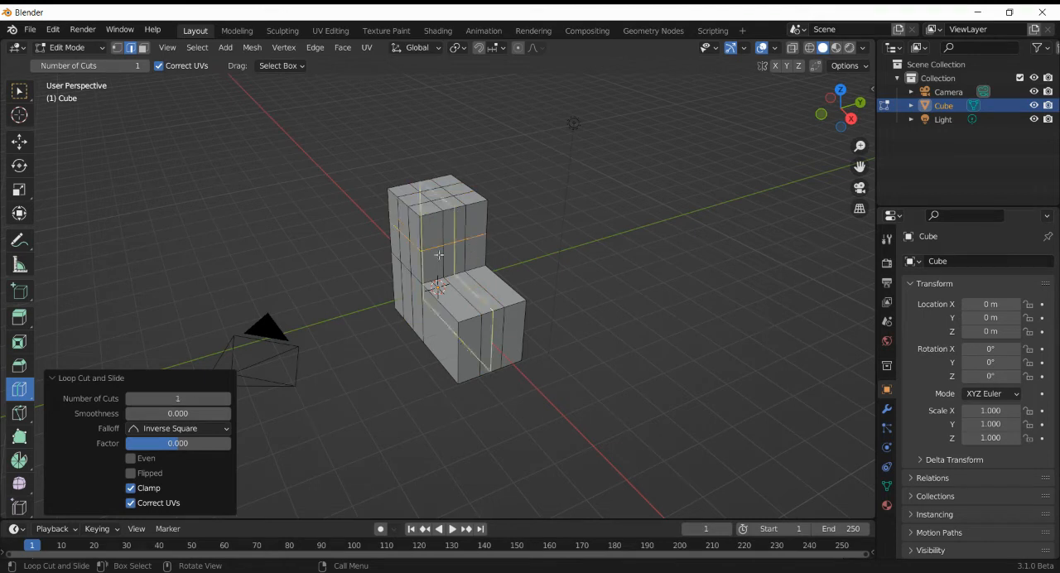
click(225, 398)
click(502, 346)
click(225, 398)
click(487, 301)
click(227, 401)
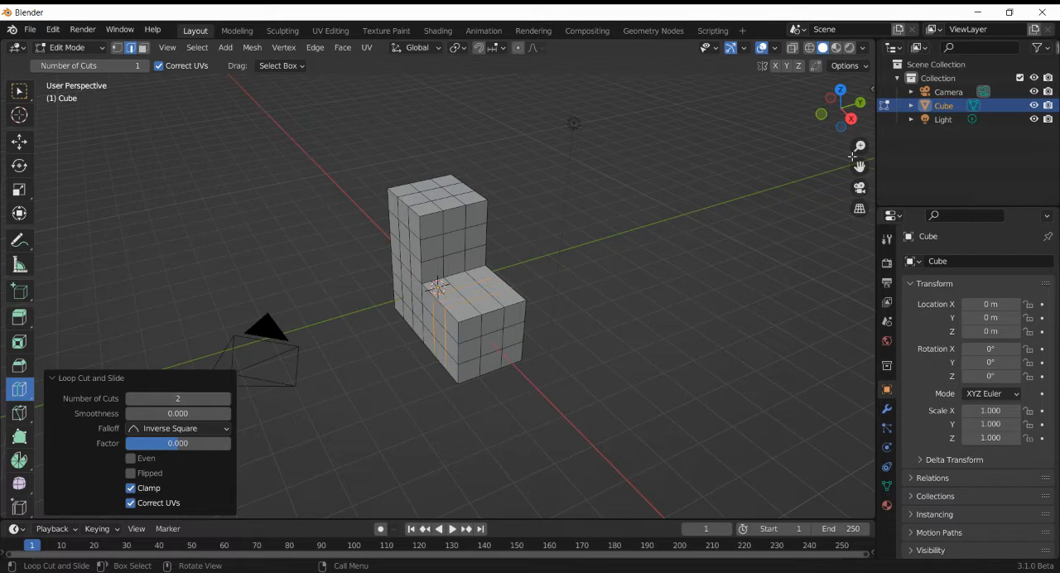
- Delete the three stacked middle faces on both opposite Y sides of the upright block to open a vertical slot
click(19, 90)
key(3)
click(406, 228)
ctrl+click(405, 275)
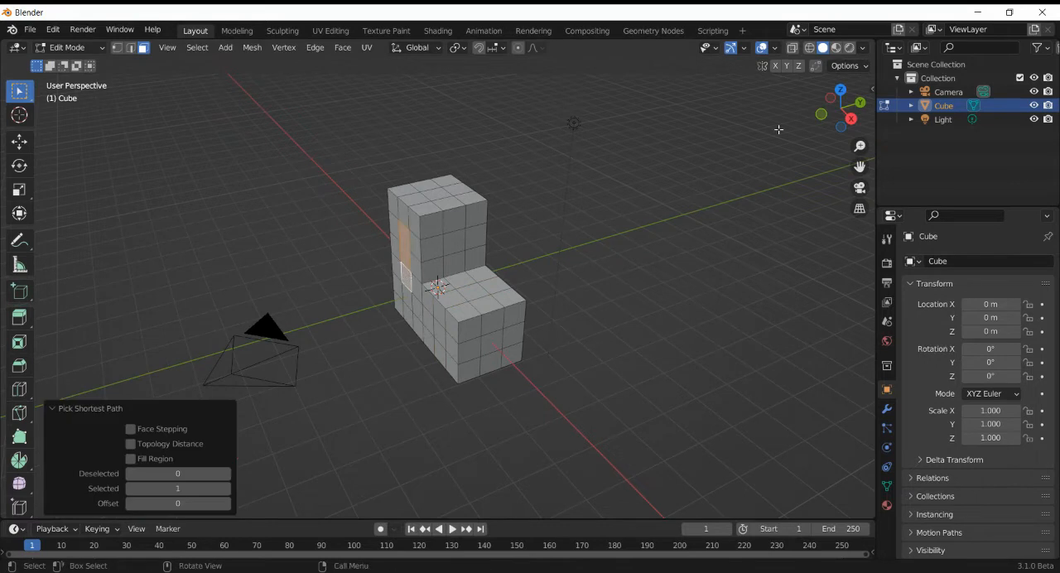
drag(849, 116, 844, 108)
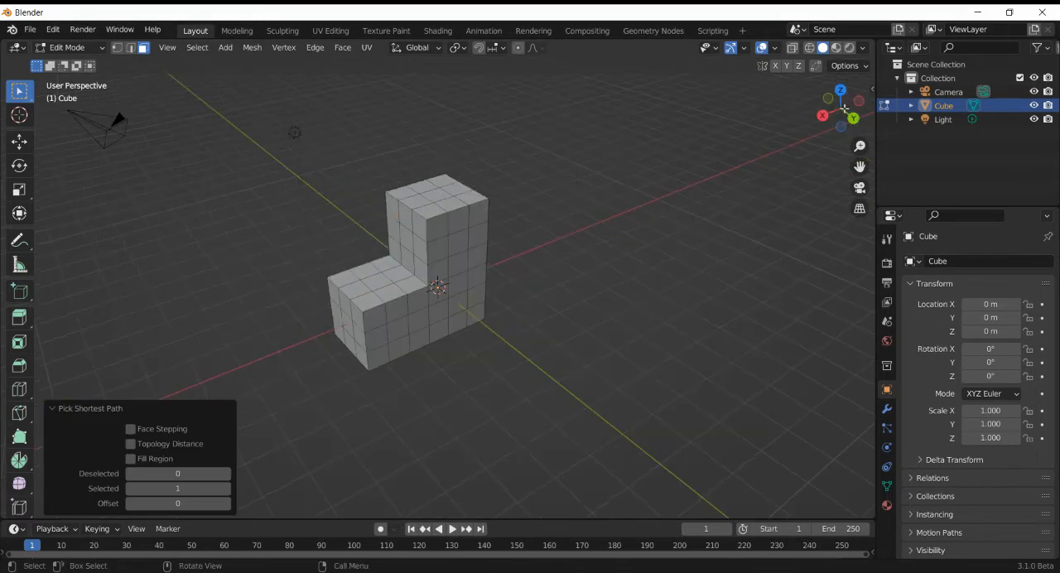
click(457, 238)
ctrl+click(456, 288)
key(x)
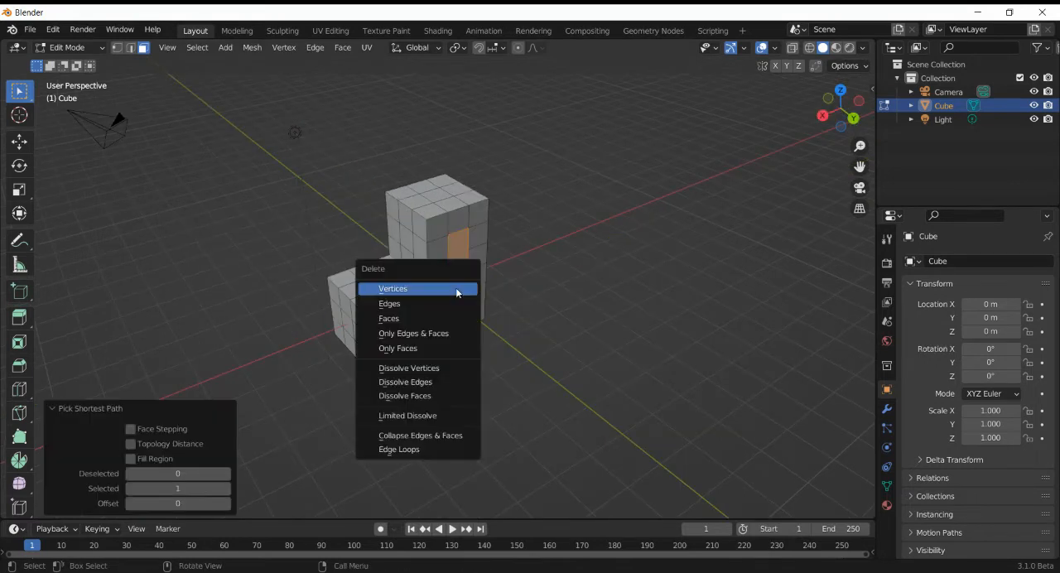
click(457, 318)
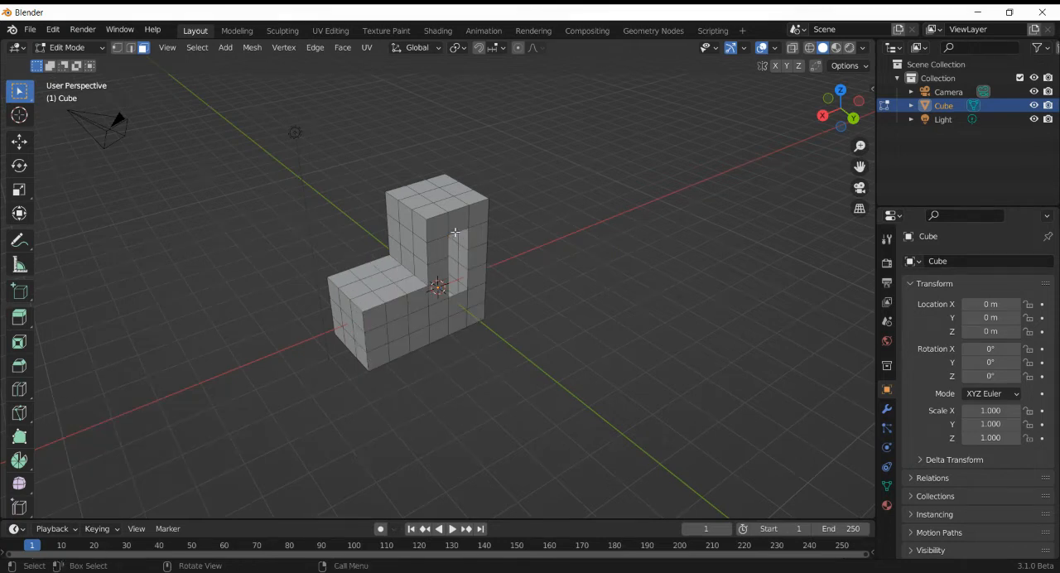
- Select the border edge loop of the slot on the +Y side and widen it by scaling along X
key(2)
alt+click(458, 245)
key(s)
key(x)
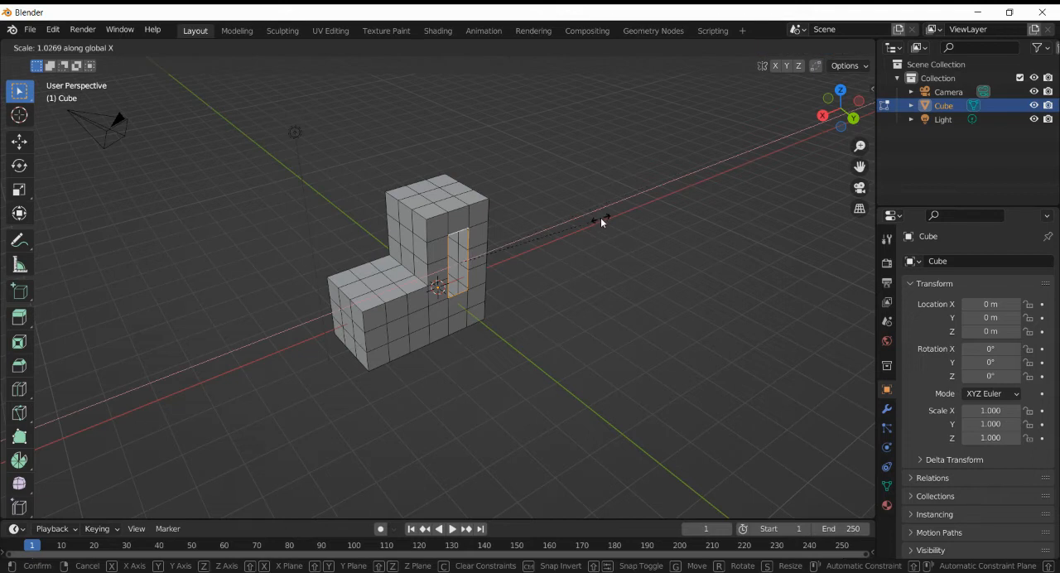
click(723, 148)
- Select the slot's border edge loop on the opposite side and narrow it to 0.313 scale along X
drag(842, 107, 717, 156)
click(455, 241)
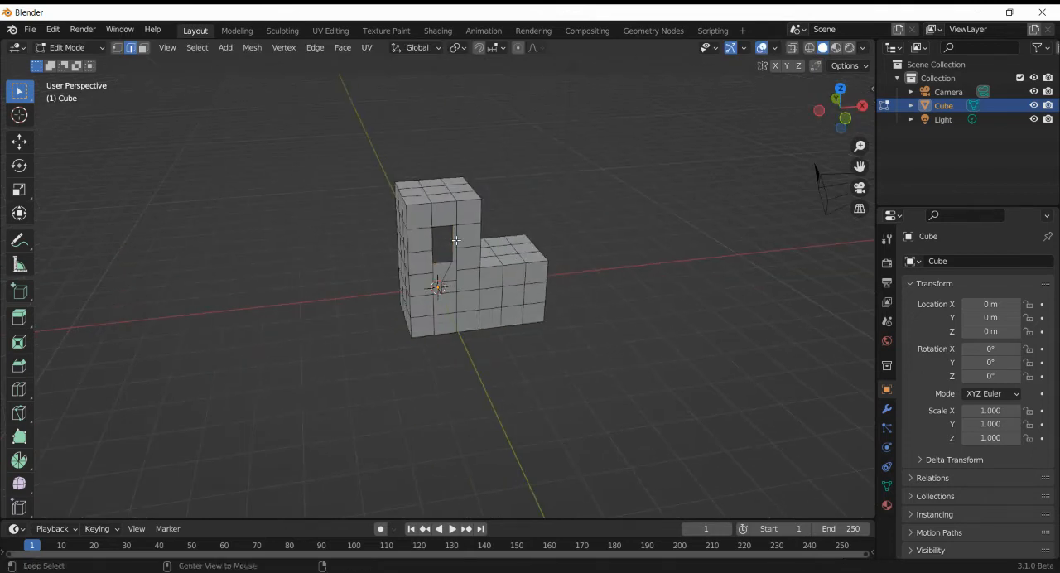
alt+click(461, 233)
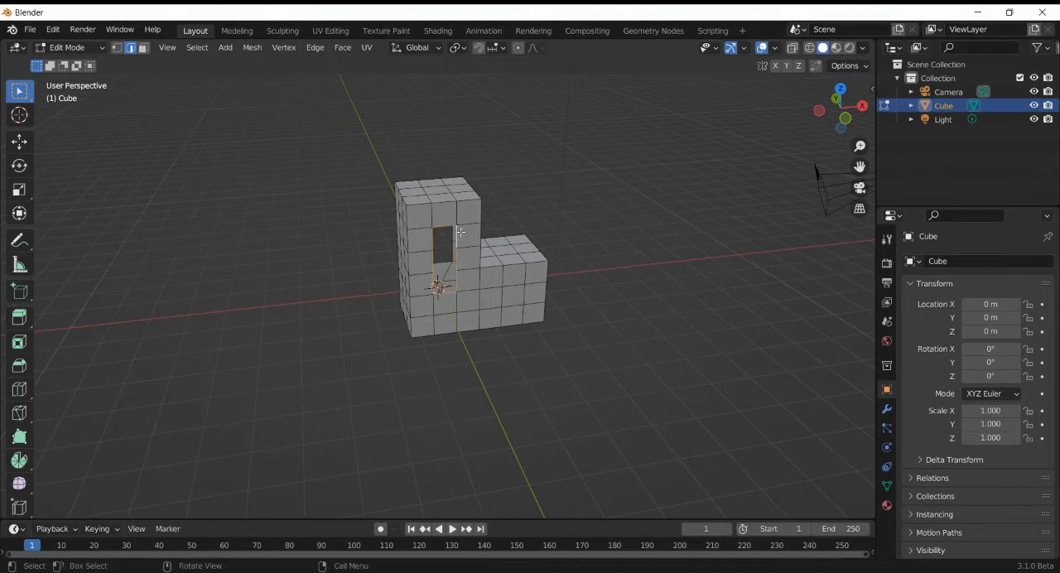
key(s)
key(x)
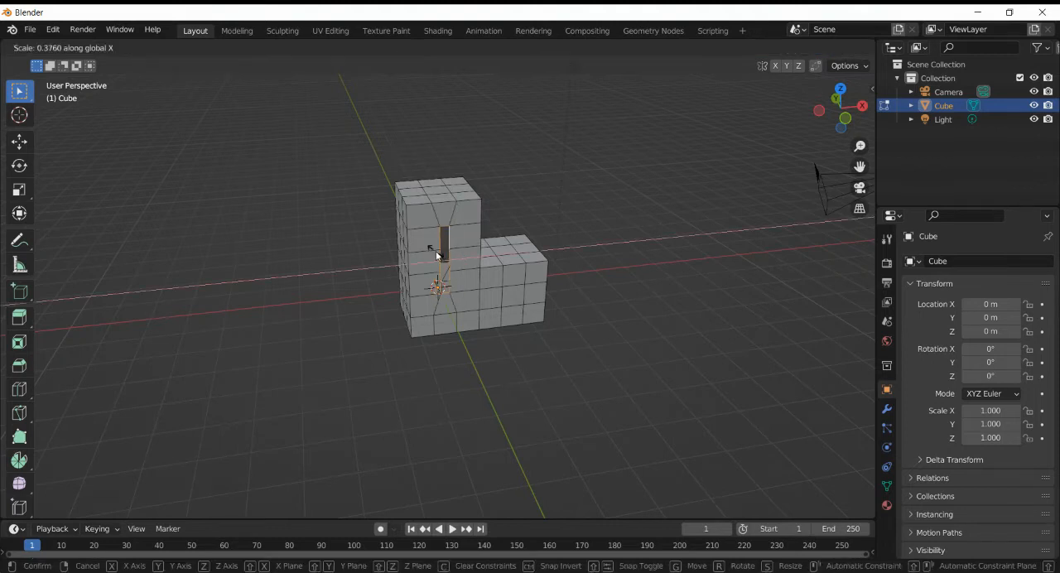
click(442, 255)
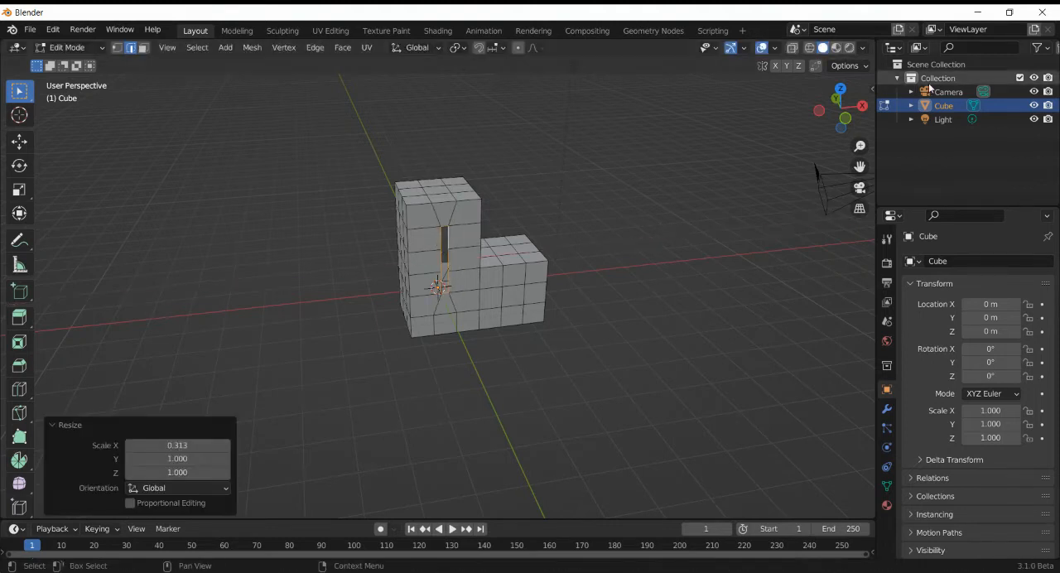
- Add the wide opening's border loop to the selection and bridge the two edge loops into a tapered tunnel
drag(841, 110, 548, 106)
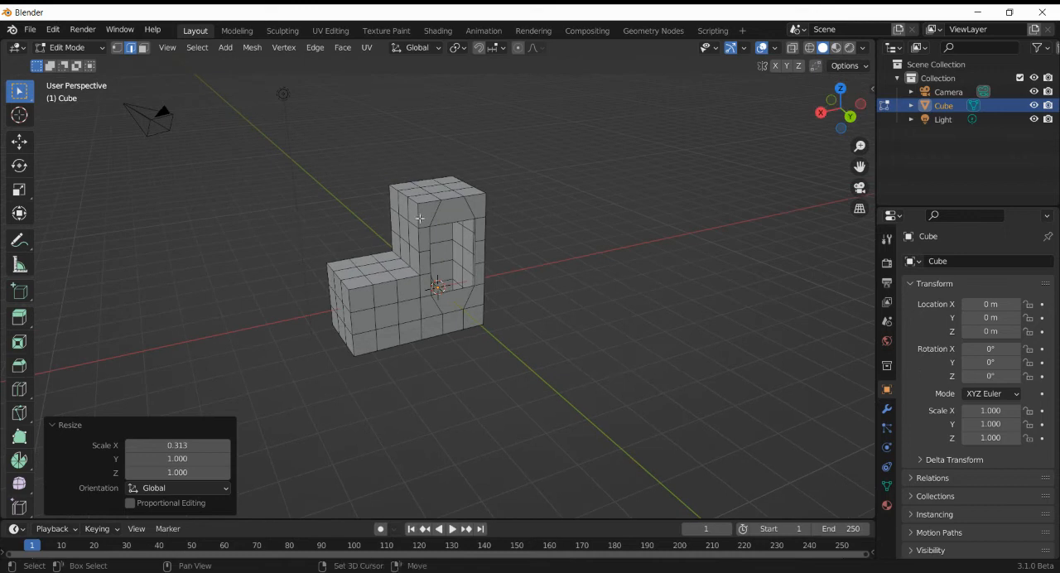
alt+click(449, 222)
right_click(621, 218)
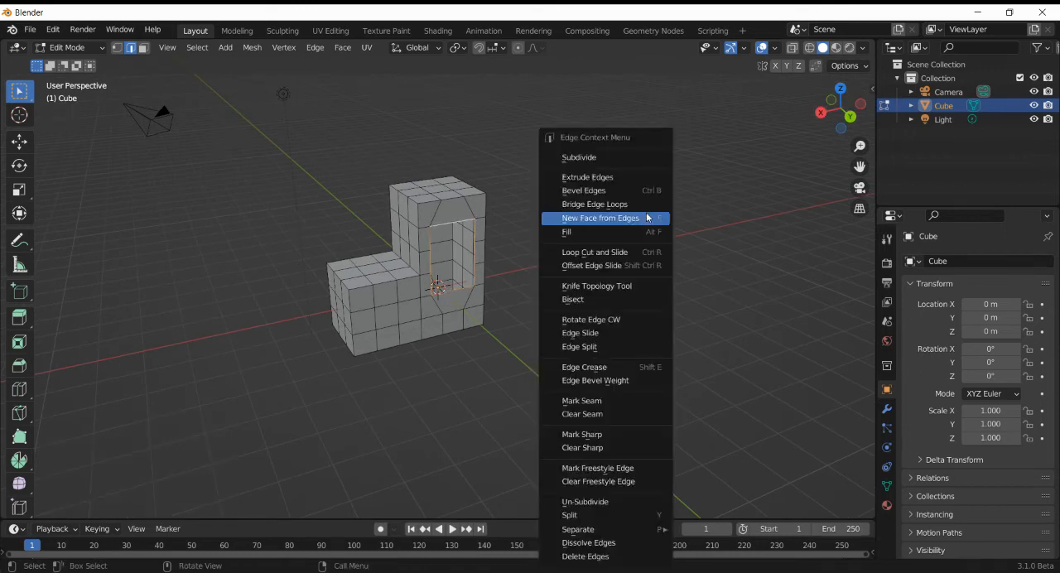
click(606, 203)
- Extrude the two end rows and the two middle rows of the underside faces 0.5 m downward as legs
mouse_move(830, 122)
mouse_down()
mouse_move(767, 100)
mouse_move(832, 112)
mouse_up()
key(3)
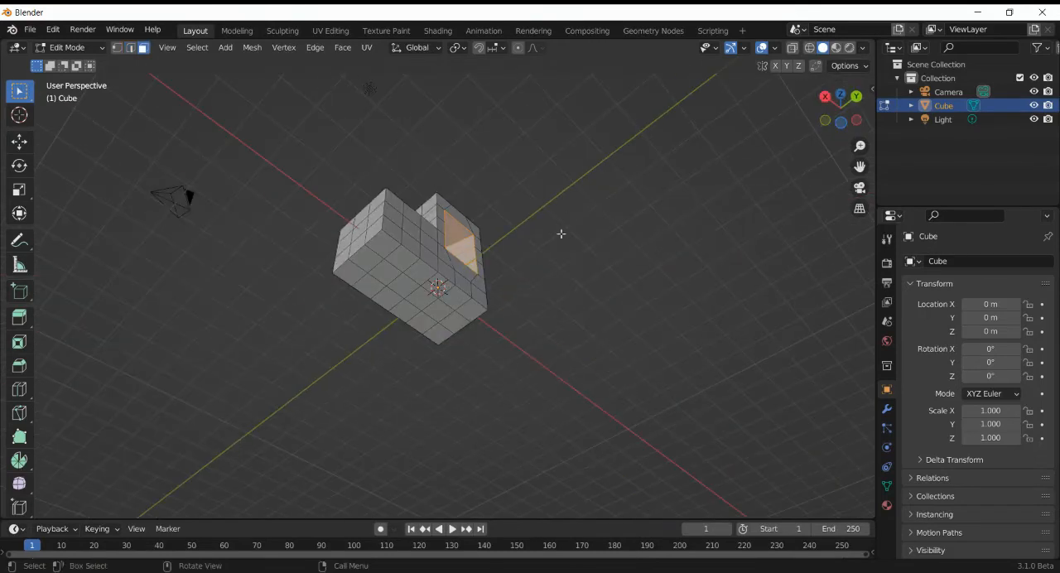
click(362, 286)
ctrl+click(383, 247)
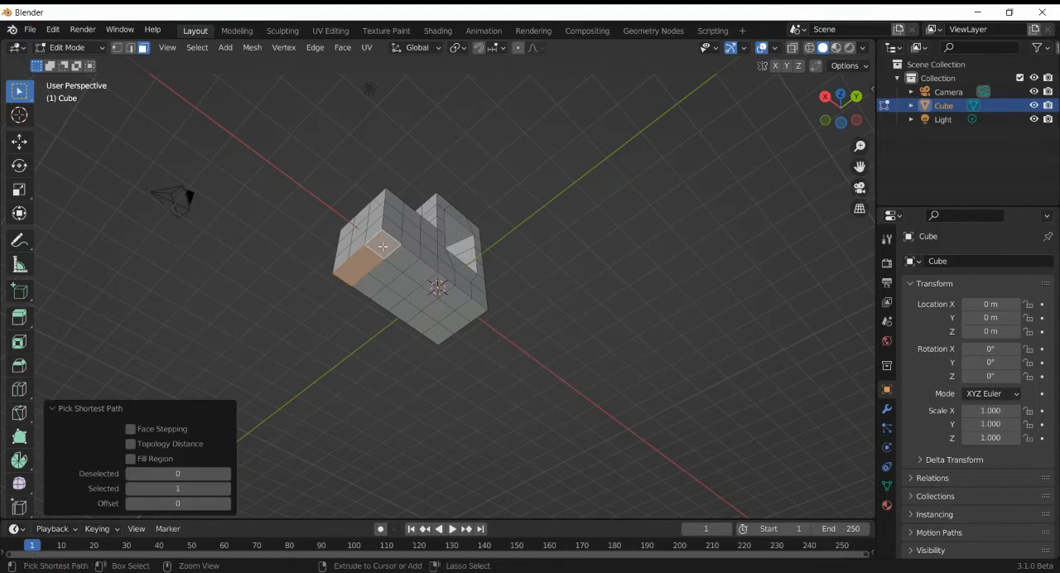
ctrl+click(422, 266)
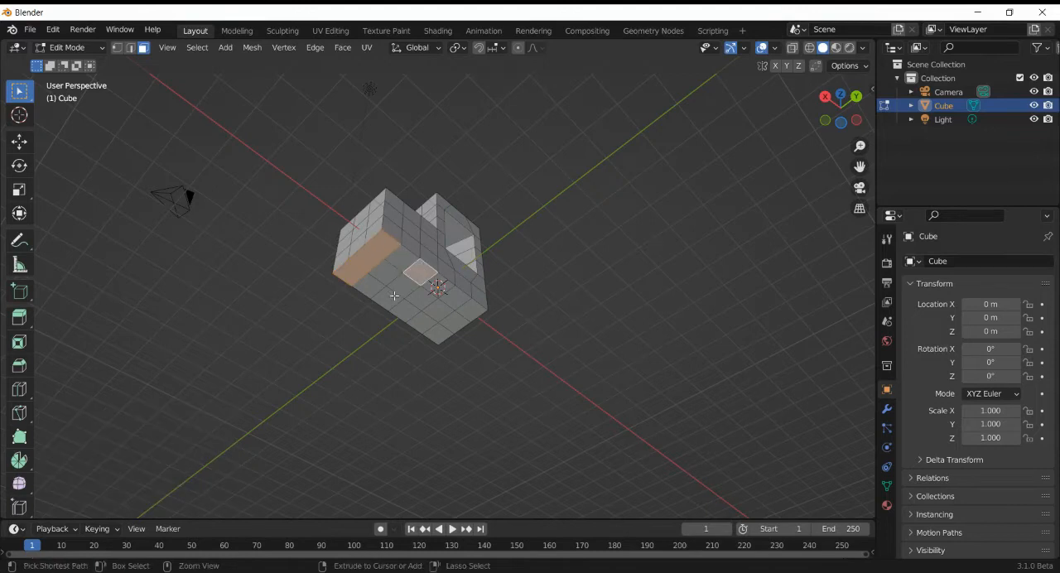
ctrl+click(398, 296)
shift+click(441, 286)
ctrl+click(411, 309)
shift+click(480, 303)
ctrl+click(438, 333)
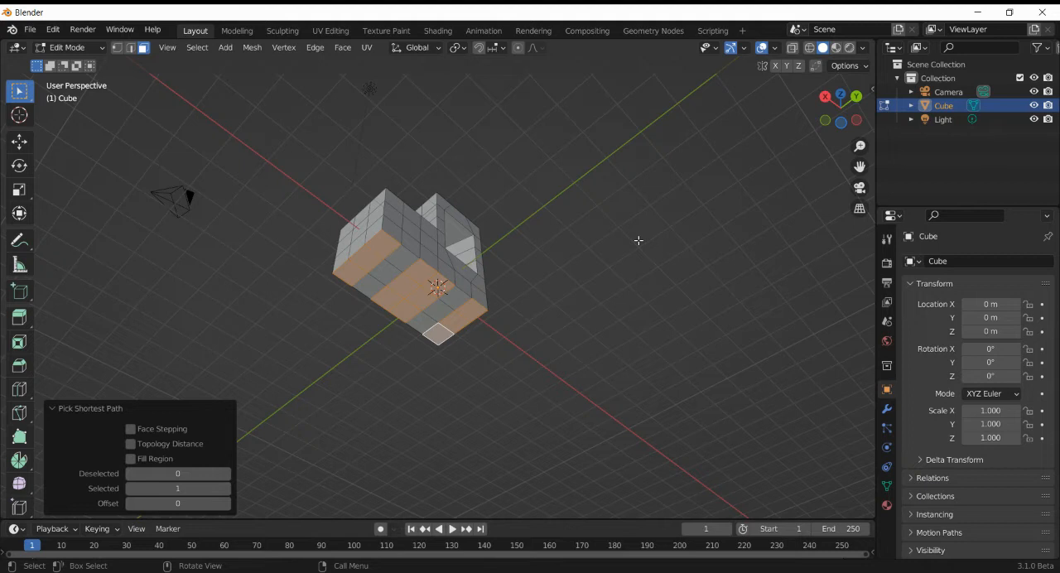
text(e)
text(0.5)
key(Return)
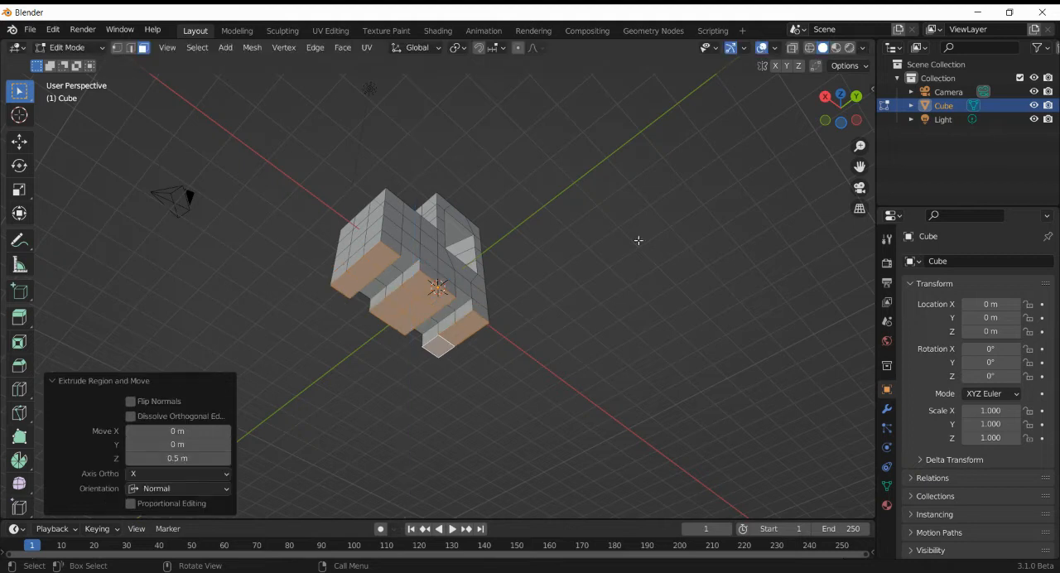
- Deselect the outermost face on each leg row and extrude the remaining leg faces down 0.5 m along Z
key(ctrl+z)
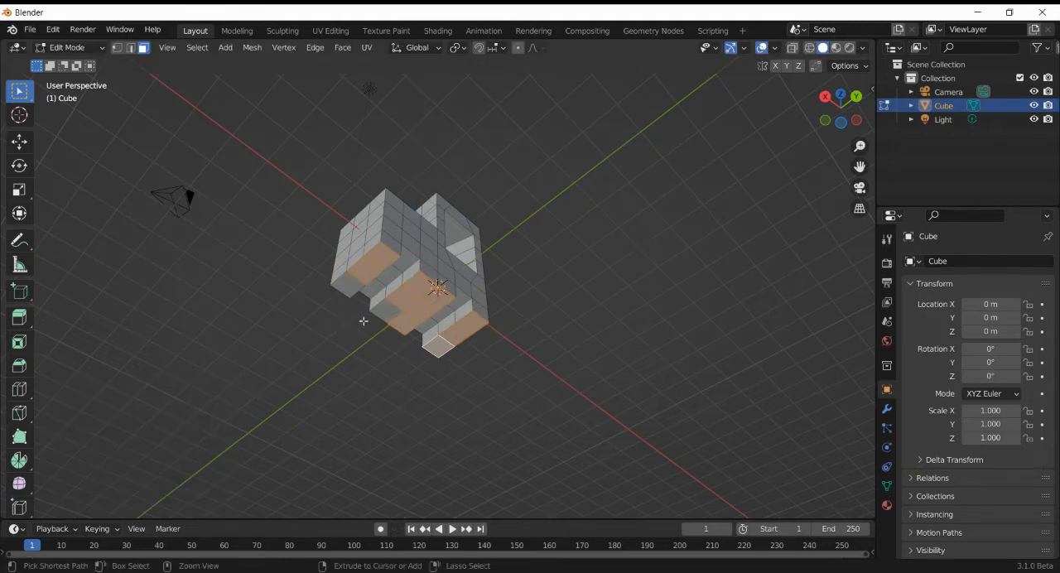
ctrl+drag(399, 323, 447, 361)
key(g)
key(x)
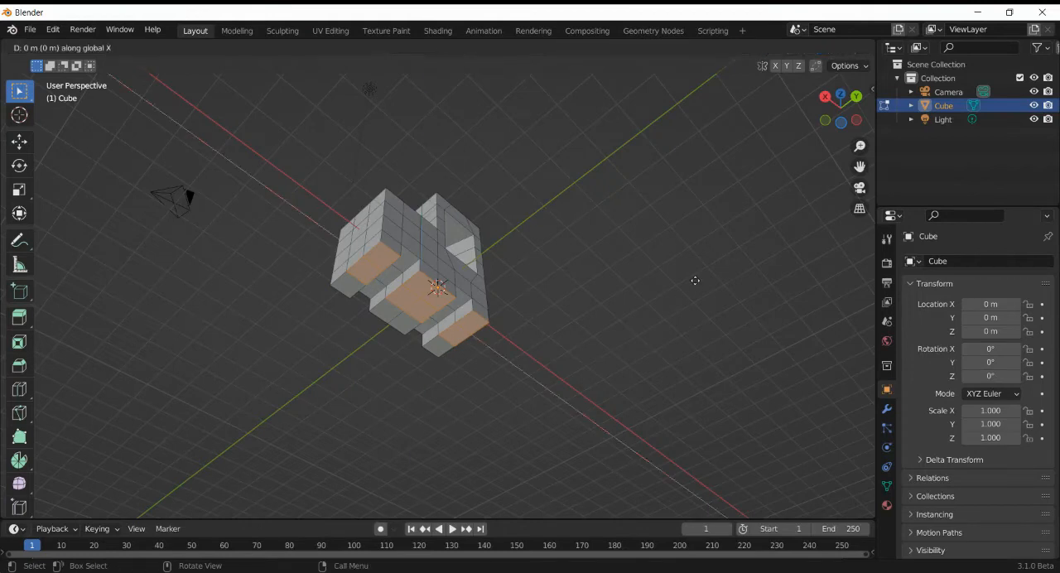
key(z)
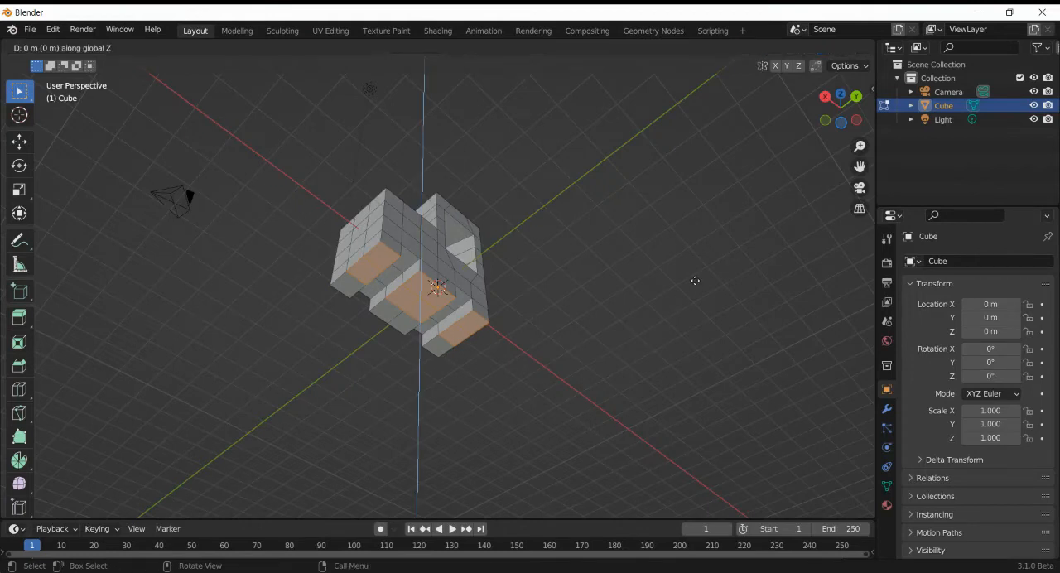
text(.5)
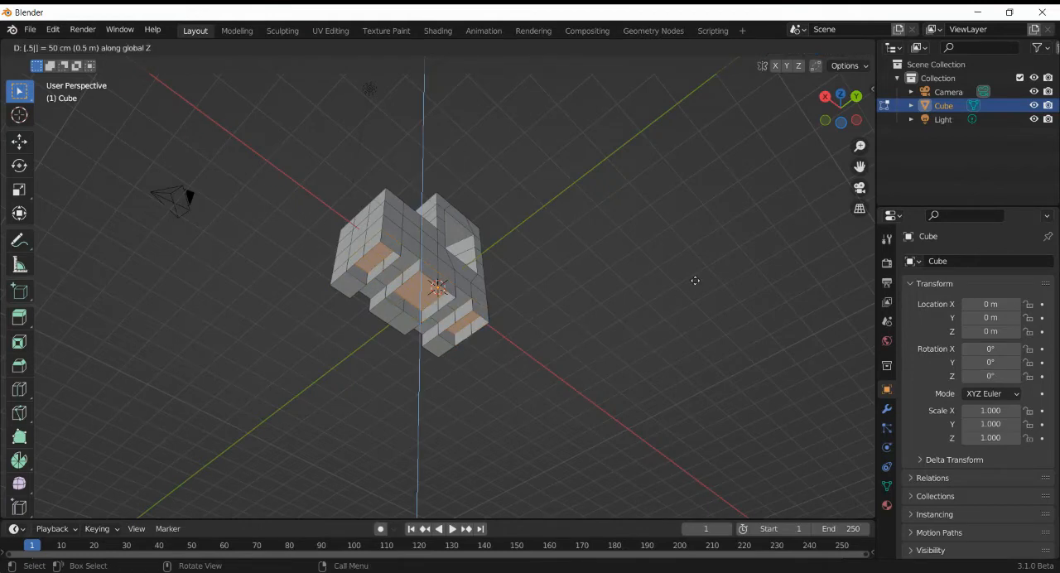
key(minus)
key(Return)
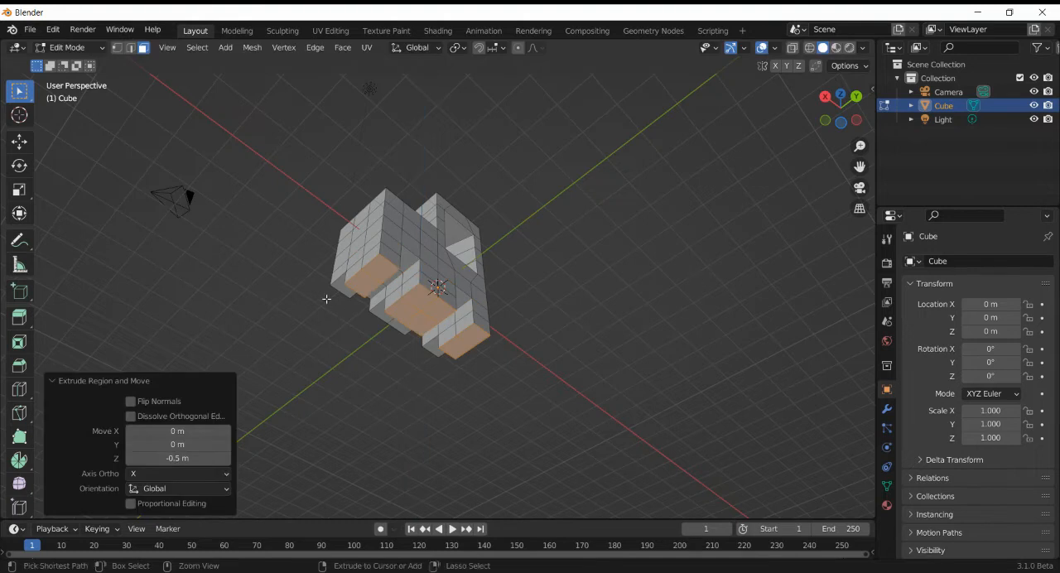
- Deselect the next face on each leg row and extrude the last remaining leg faces another 0.5 m
key(ctrl+z)
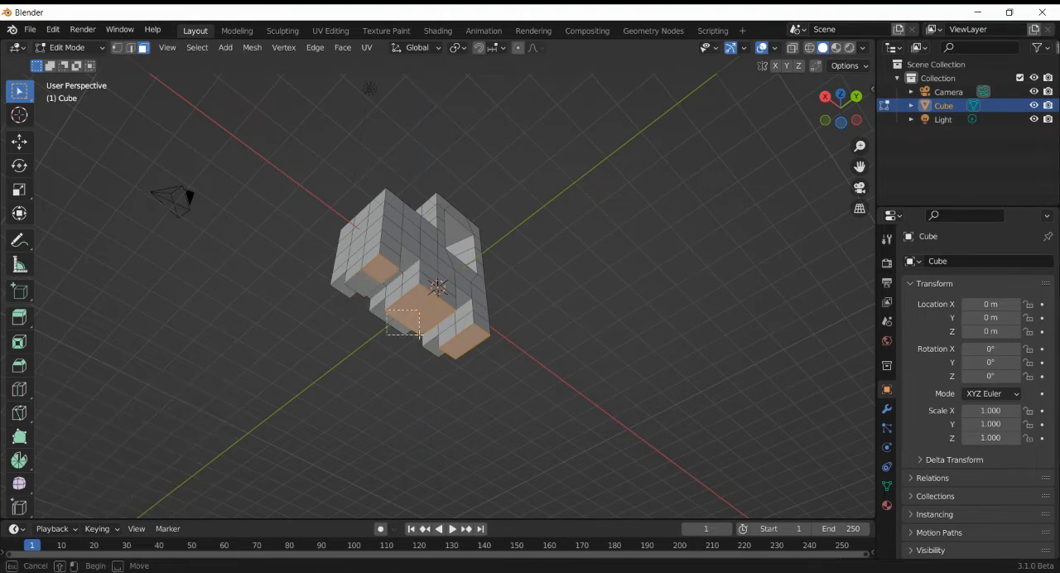
drag(434, 336, 458, 353)
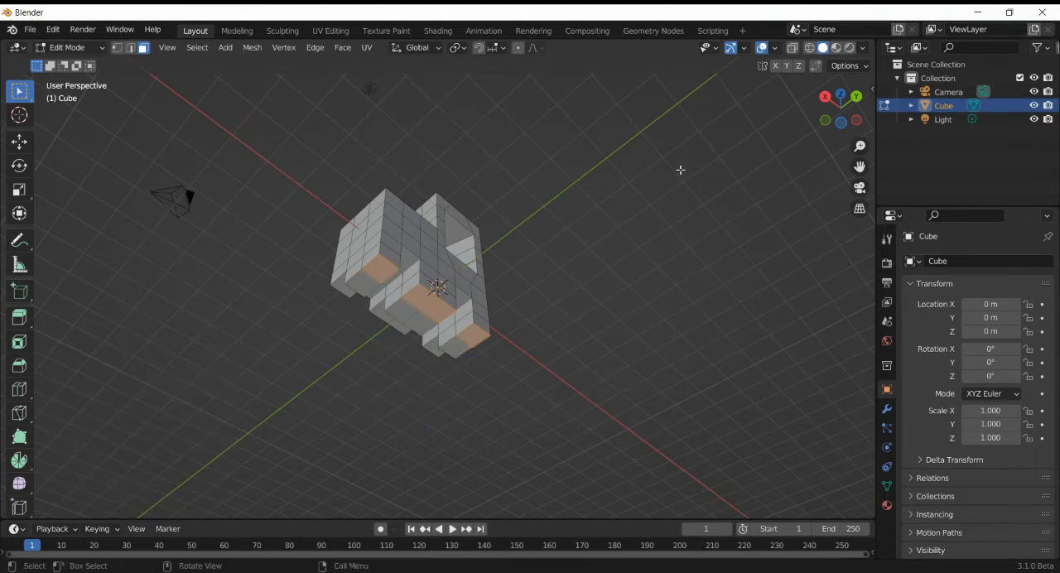
text(e0.5)
key(Return)
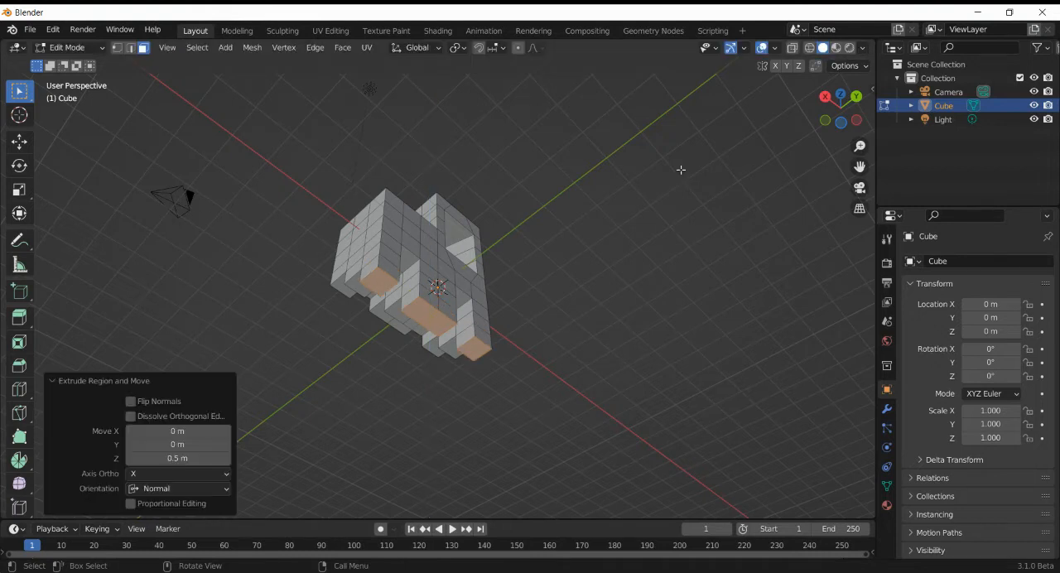
- Select the +Y side faces of the two end legs and the middle leg and extrude them 0.5 m
key(alt+a)
ctrl+click(388, 264)
shift+click(426, 276)
ctrl+click(429, 295)
shift+click(445, 287)
ctrl+click(449, 314)
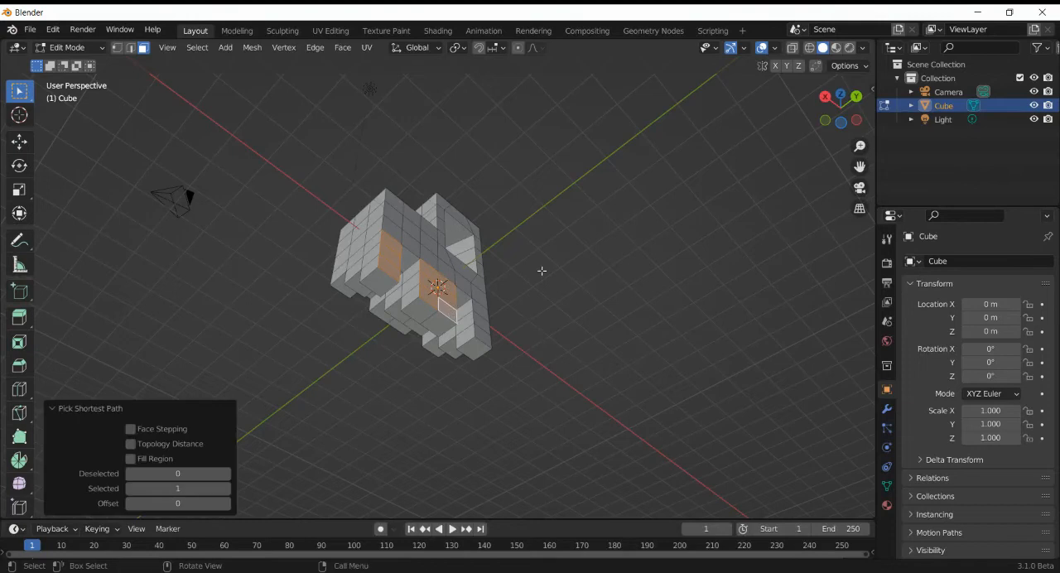
shift+click(484, 312)
ctrl+click(483, 337)
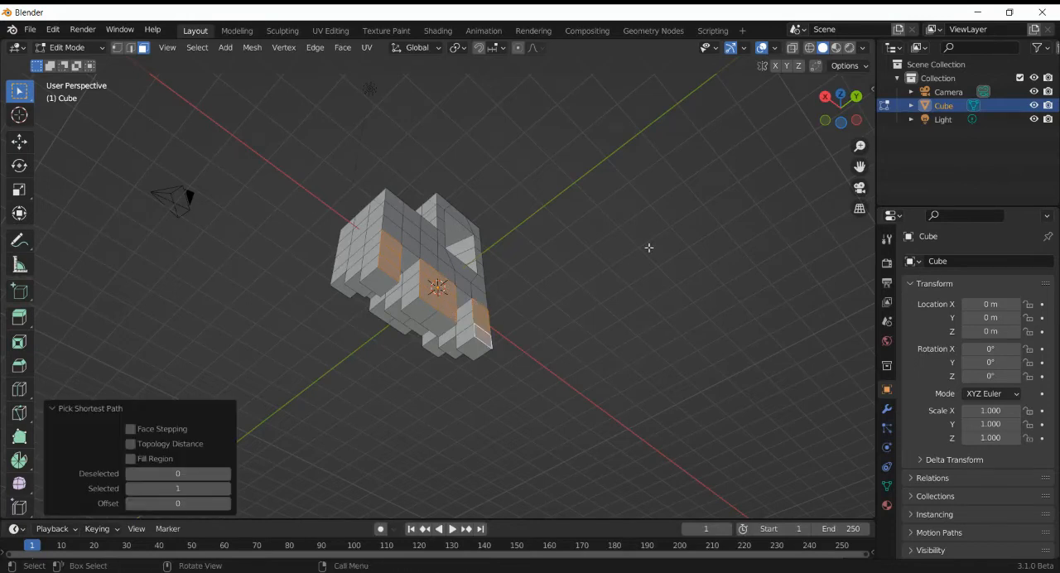
text(e0.5)
key(Return)
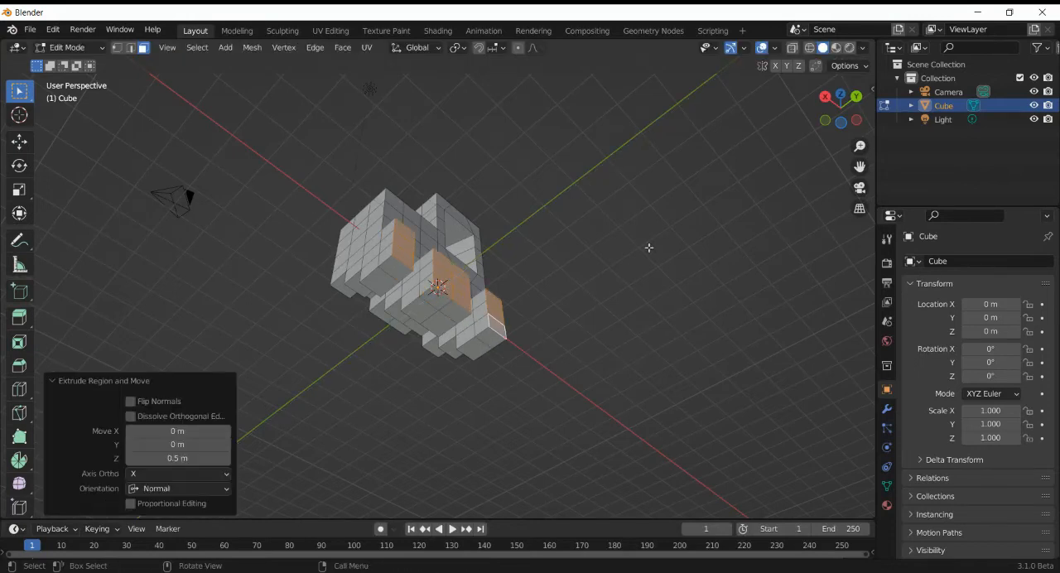
- Clear the face selection and add a 2 m cube at the origin to the same mesh
drag(841, 107, 665, 210)
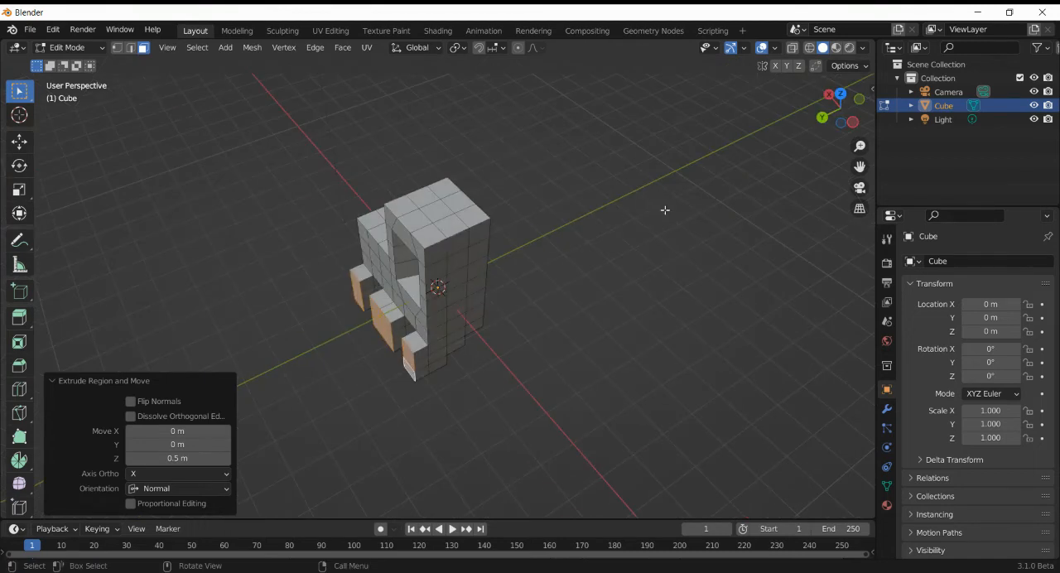
key(Tab)
key(Tab)
key(alt+a)
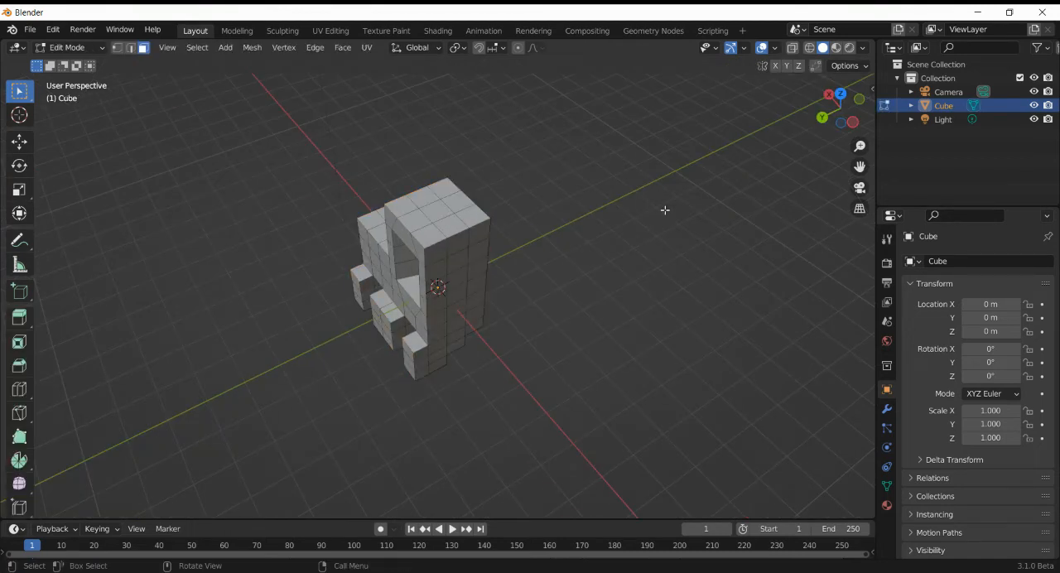
key(shift+a)
click(665, 215)
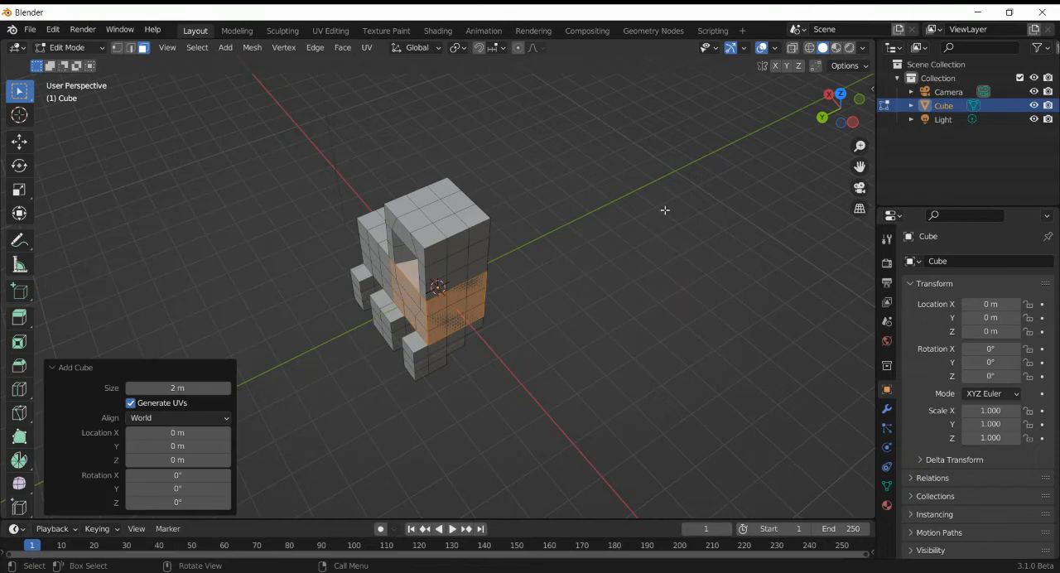
- Move the added cube 2.5 m along Y so it sits behind the legs
click(843, 95)
key(g)
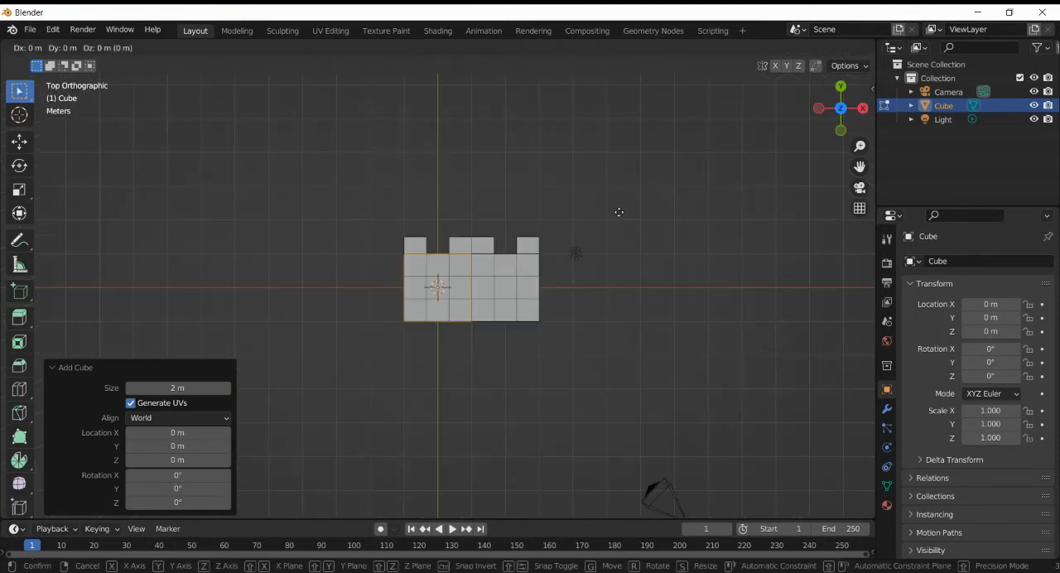
text(y)
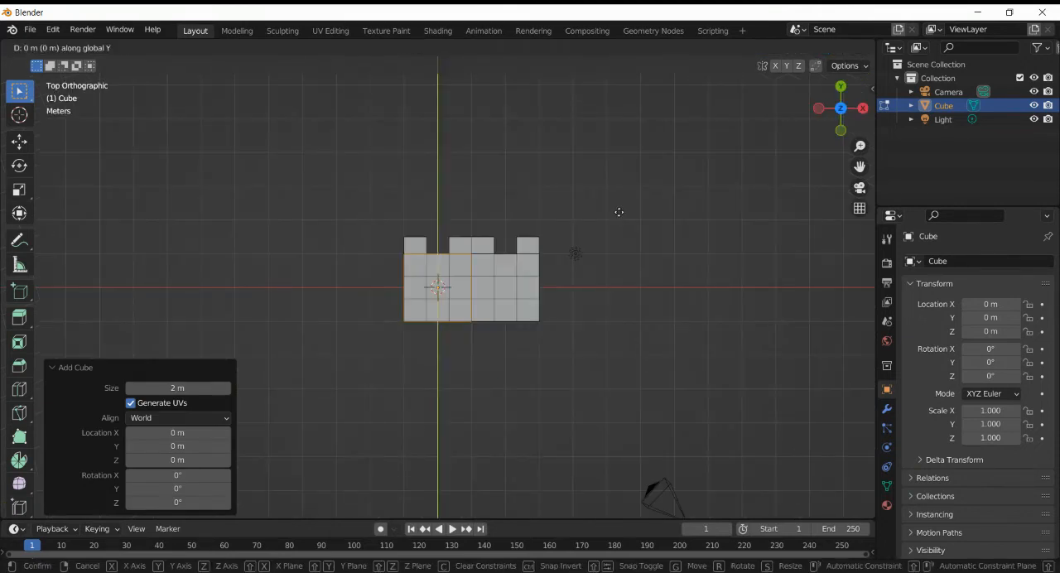
text(2.5)
key(Return)
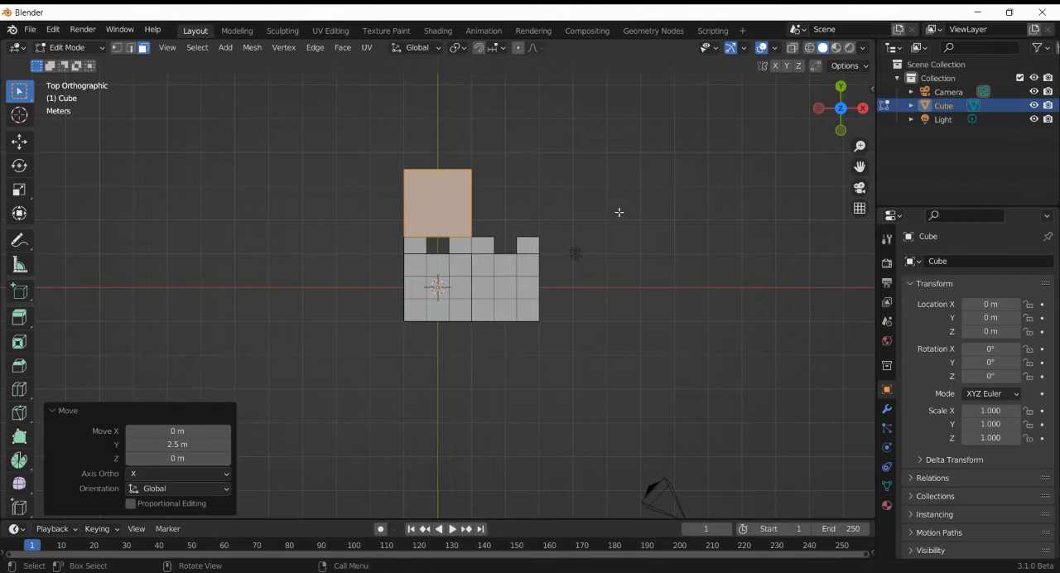
- Select the added cube's +X face and move it 2 m along X
drag(844, 93, 684, 463)
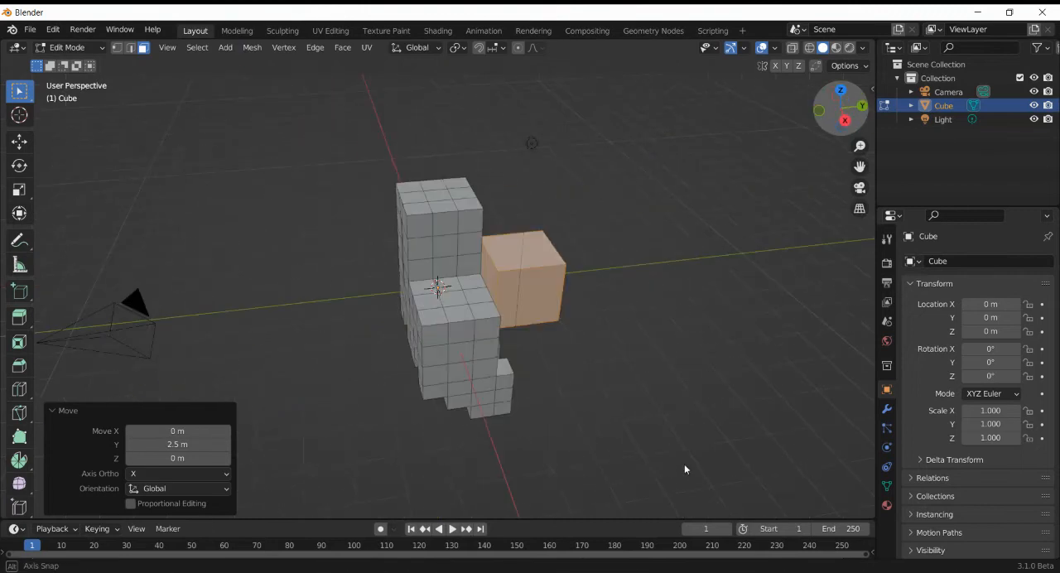
click(516, 300)
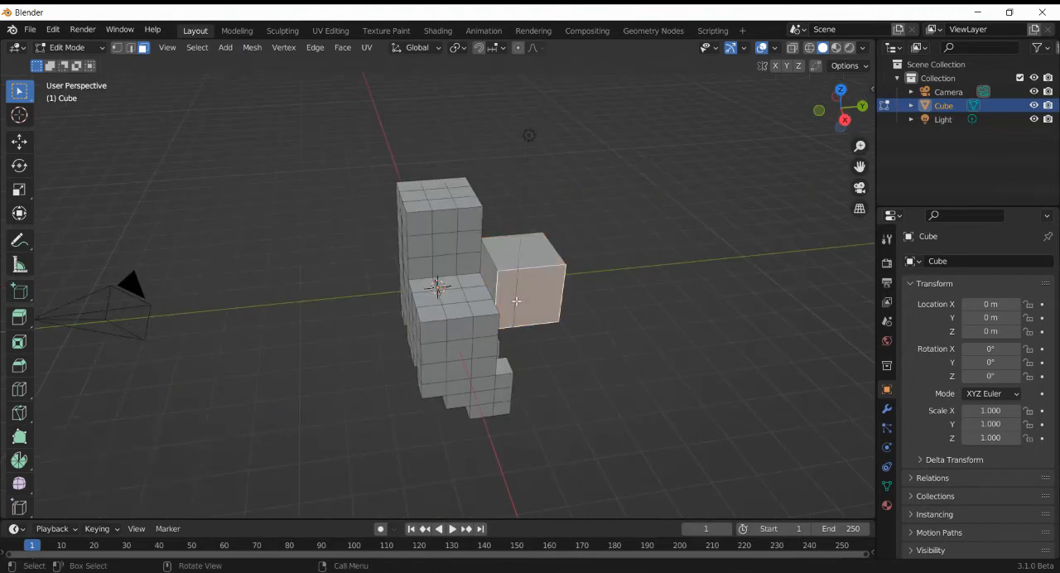
text(g)
text(x2)
key(Return)
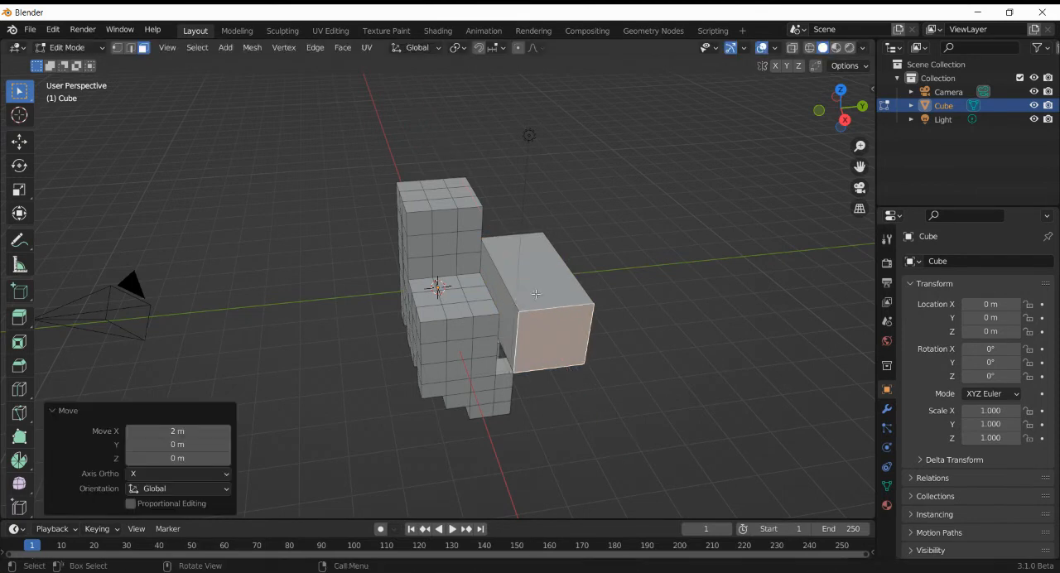
- Select the whole lengthened box as linked geometry and move it -2 m along Z
key(l)
key(g)
key(z)
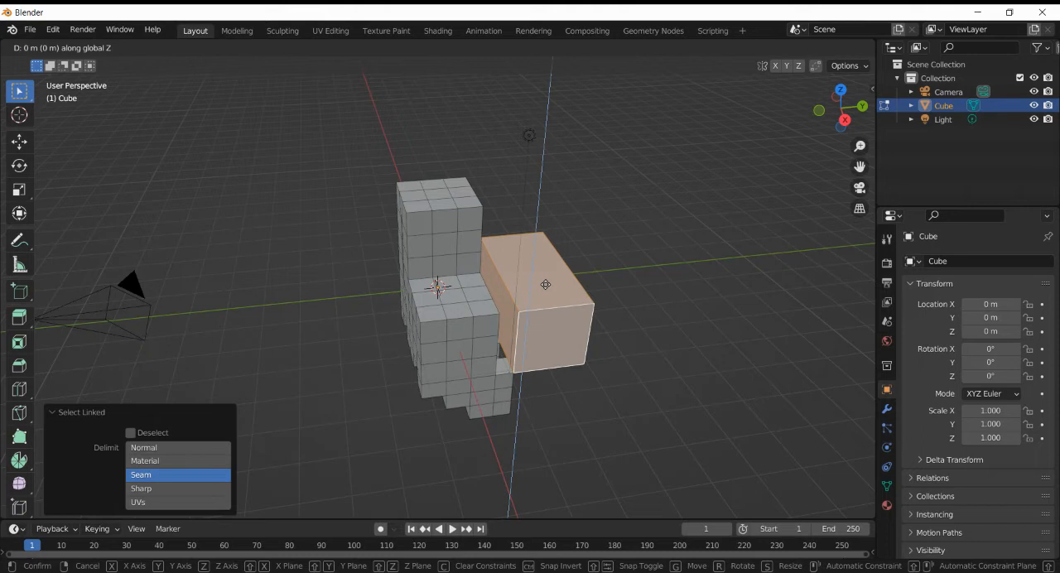
text(2)
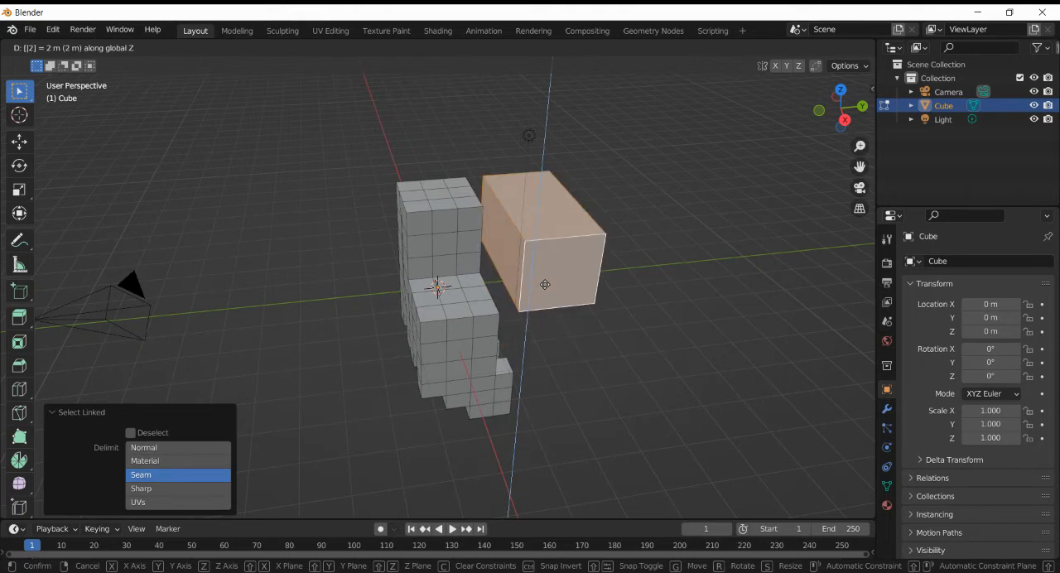
key(minus)
key(Return)
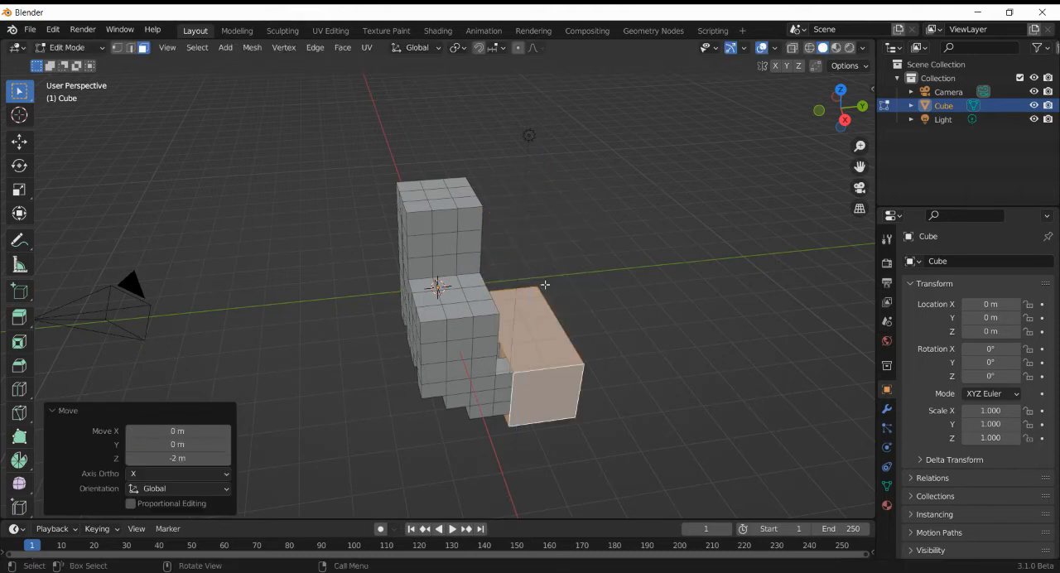
- Move the box's underside face -20 m along Z to form a tall wall, and return to Object Mode
click(849, 135)
drag(844, 119, 869, 413)
click(539, 342)
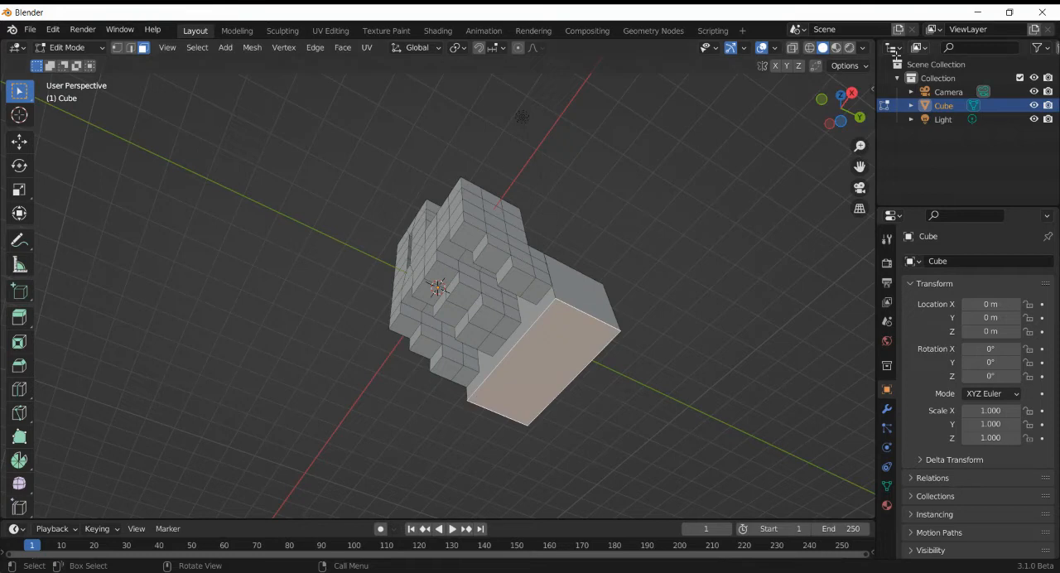
click(821, 101)
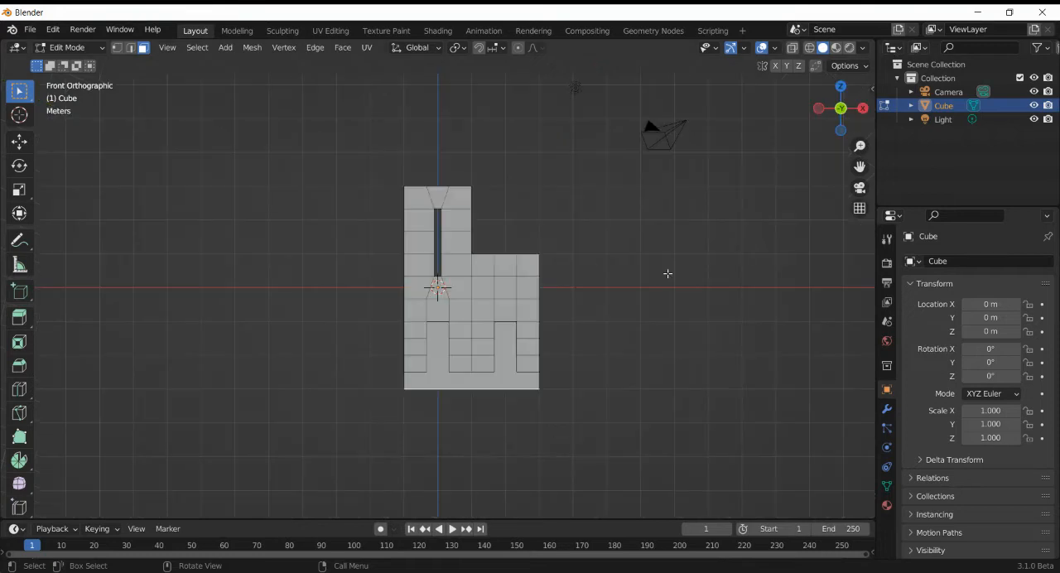
scroll(667, 273, down, 8)
scroll(668, 273, up, 4)
key(g)
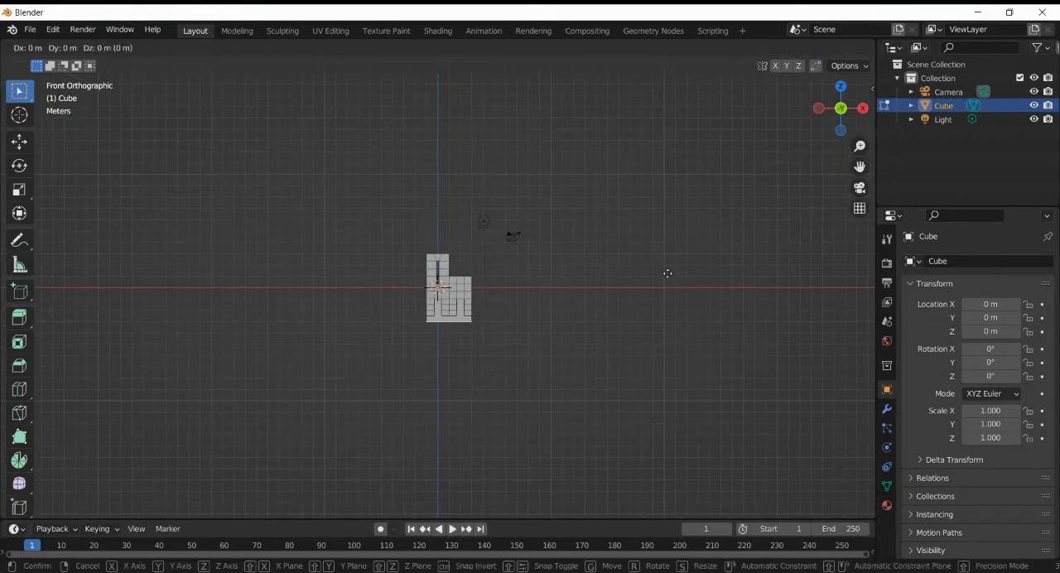
key(z)
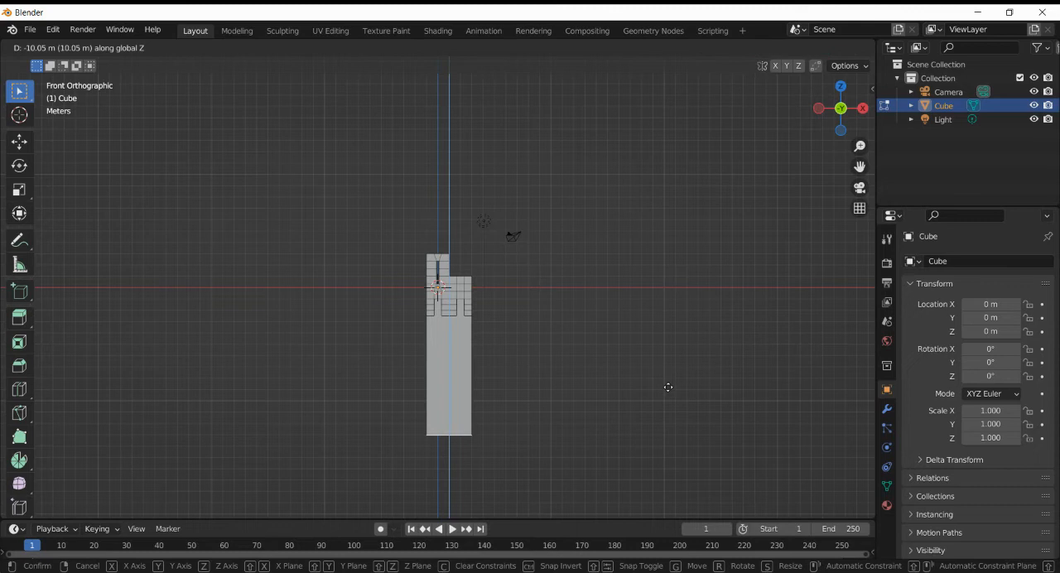
text(-20)
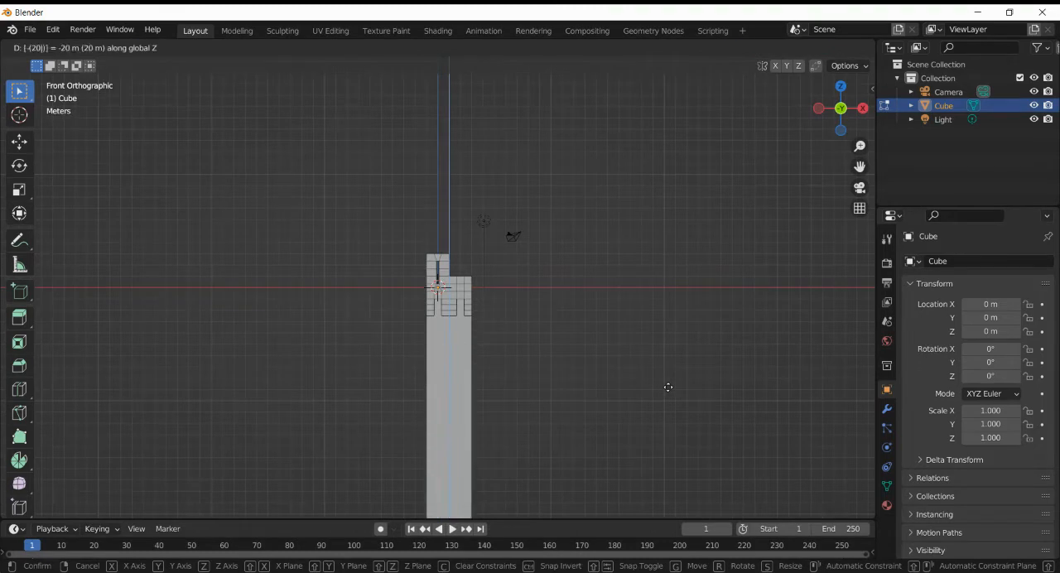
key(Return)
scroll(668, 387, down, 6)
scroll(668, 386, up, 4)
key(Tab)
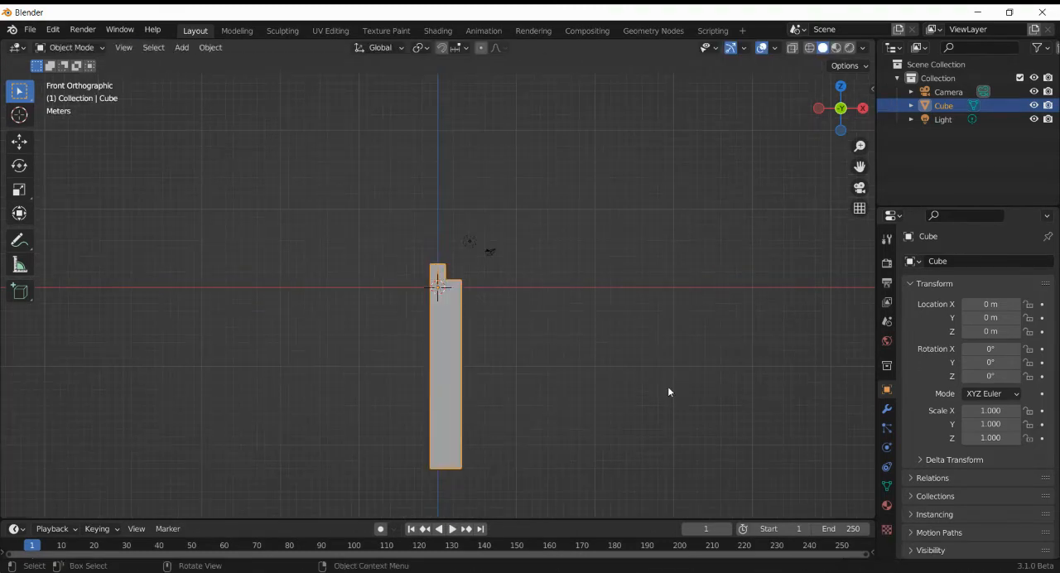
- Add an Array modifier to the wall segment and enable Merge
drag(841, 107, 604, 247)
scroll(603, 251, up, 2)
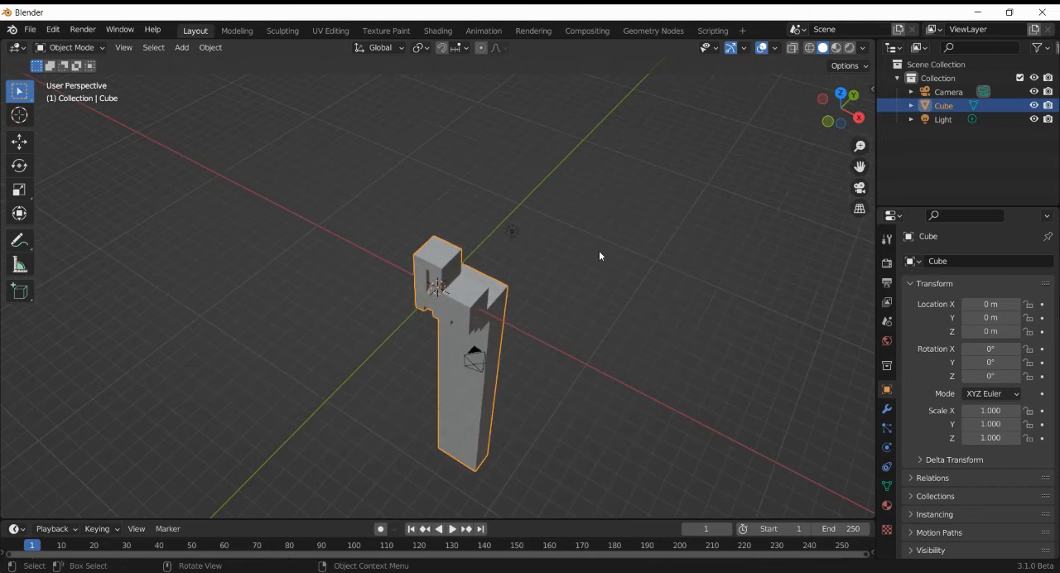
click(886, 409)
click(977, 261)
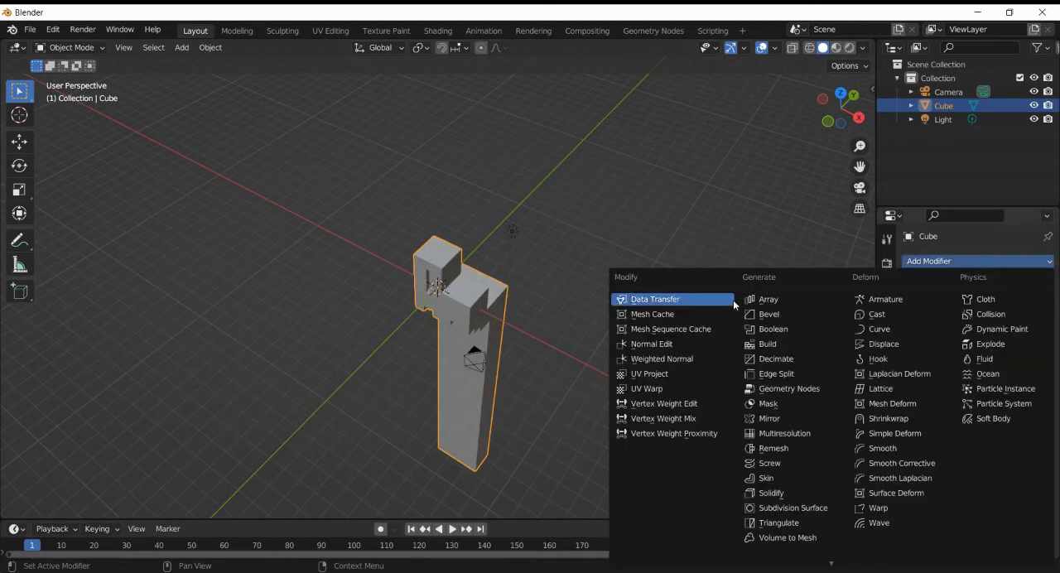
click(742, 303)
click(930, 448)
- Add a Curve modifier below the Array modifier and deselect the wall segment
click(1025, 260)
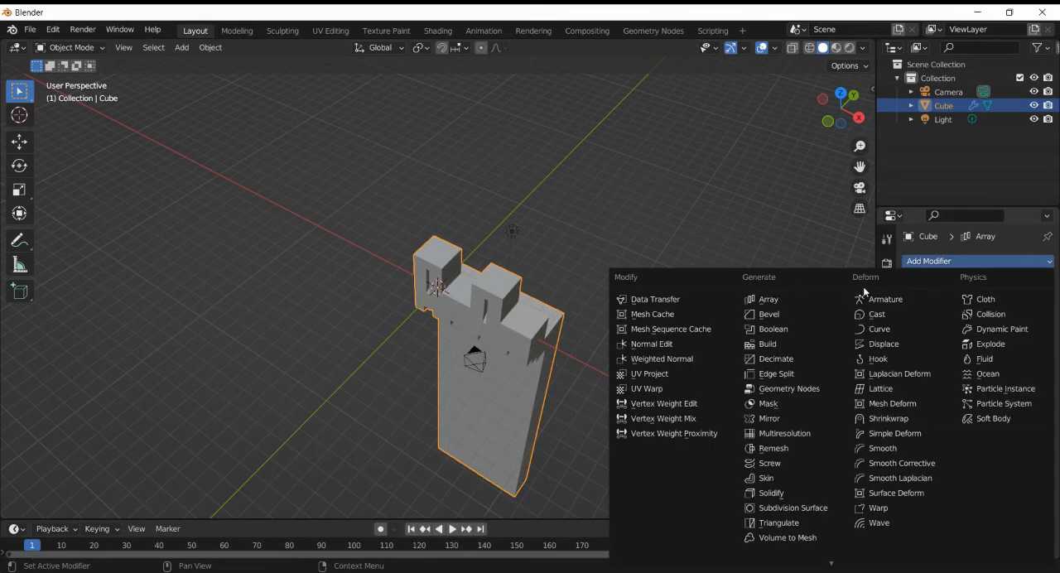
click(882, 315)
click(561, 169)
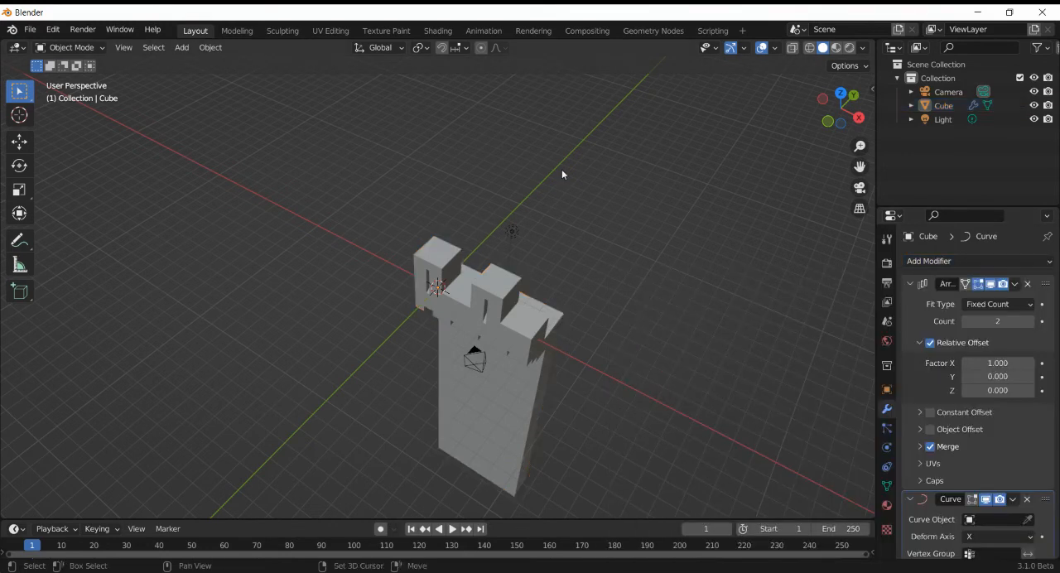
- Add a Bezier circle at the origin with a radius of 10 m
key(shift+a)
mouse_move(561, 169)
click(611, 183)
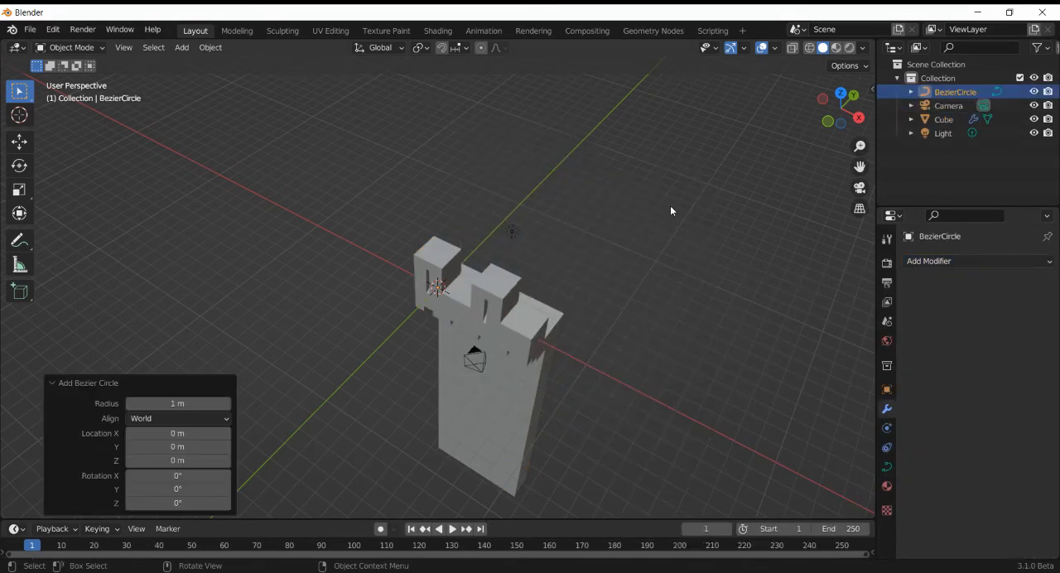
click(180, 418)
double_click(178, 403)
text(10)
key(Return)
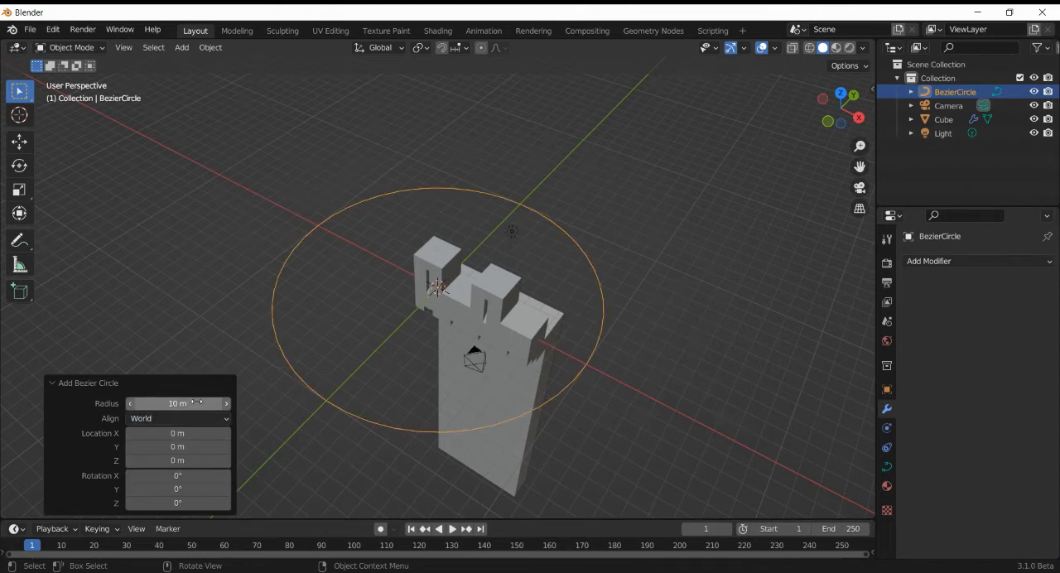
- Set the Bezier circle as the curve object of the wall segment's Curve modifier
click(501, 342)
click(1028, 519)
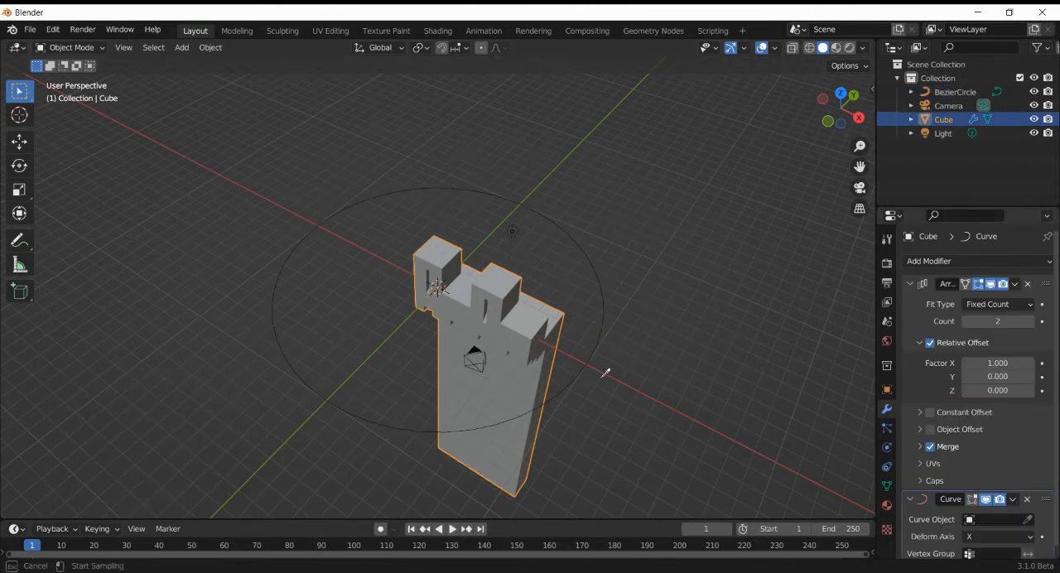
click(604, 319)
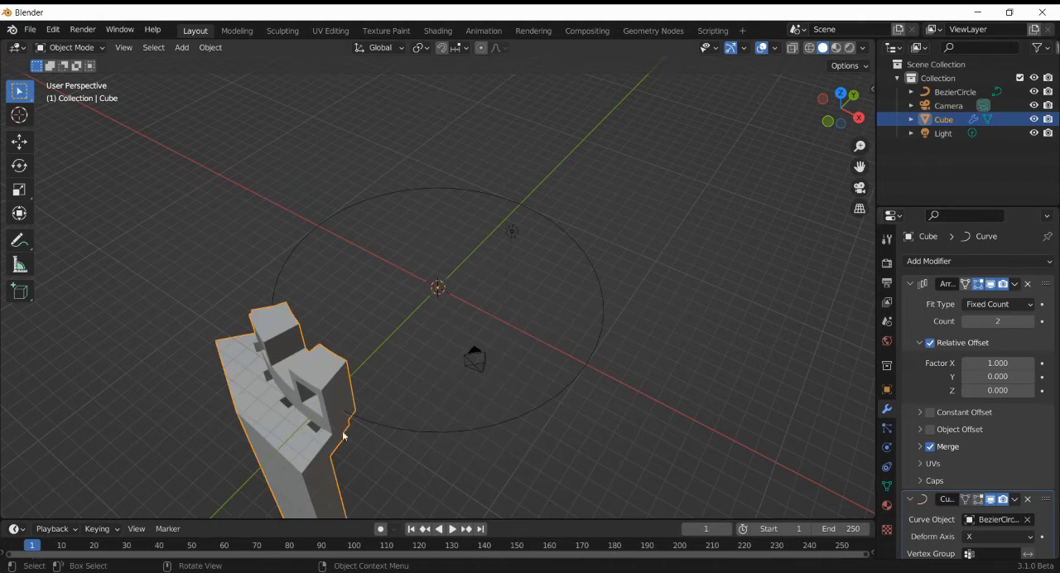
- Switch the direction of the Bezier circle in Edit Mode and return to Object Mode
click(383, 424)
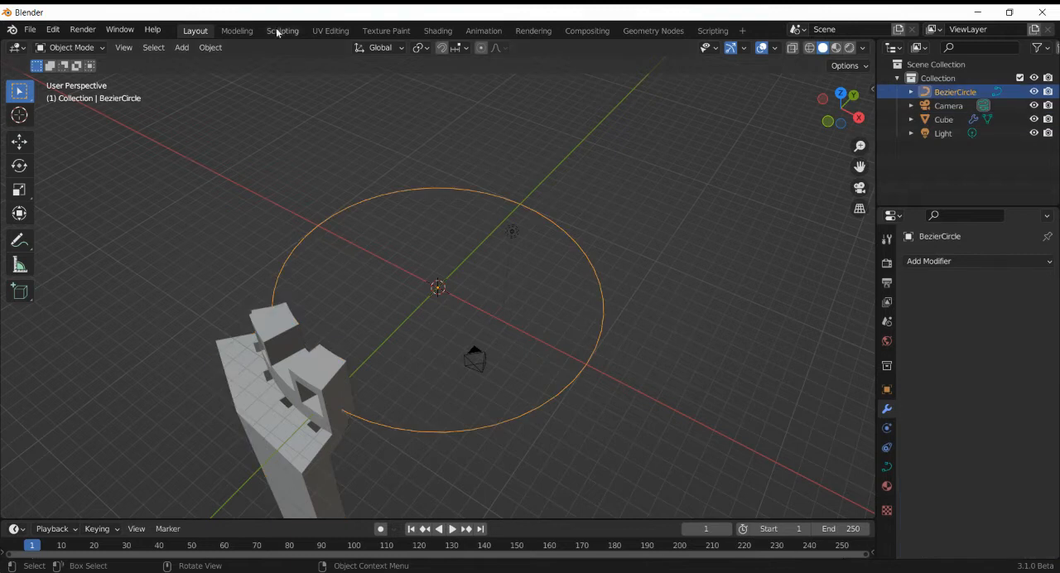
key(Tab)
click(309, 48)
click(335, 77)
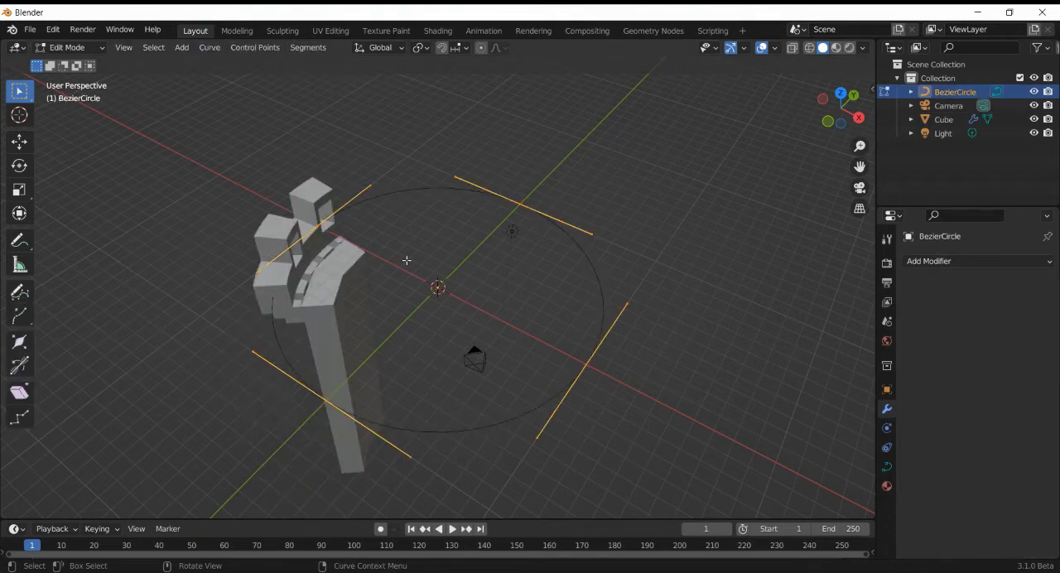
key(Tab)
- Set the wall's Array modifier to Fit Curve with the Bezier circle as its curve
click(300, 282)
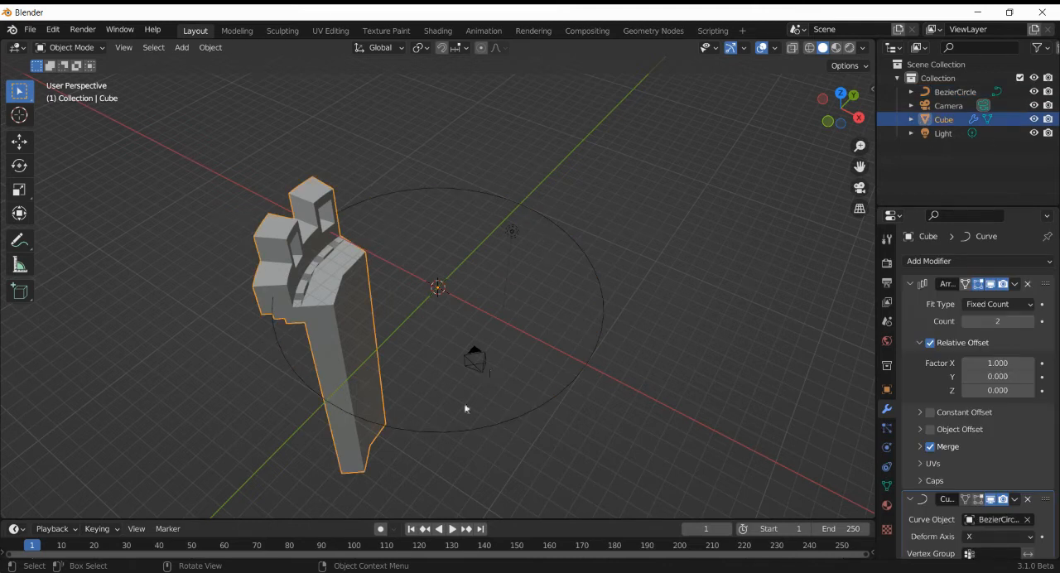
click(1031, 305)
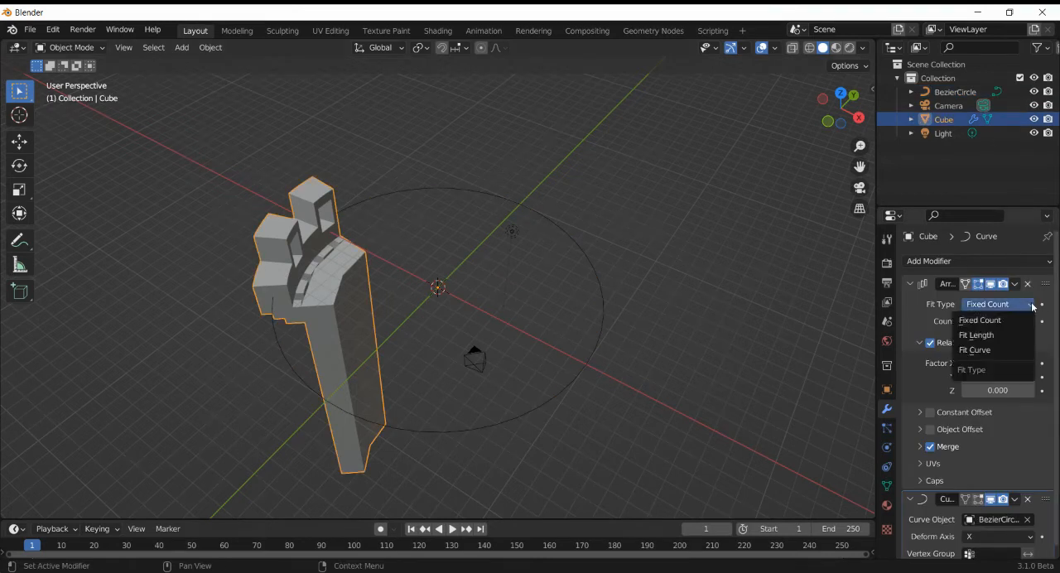
click(997, 349)
click(1028, 321)
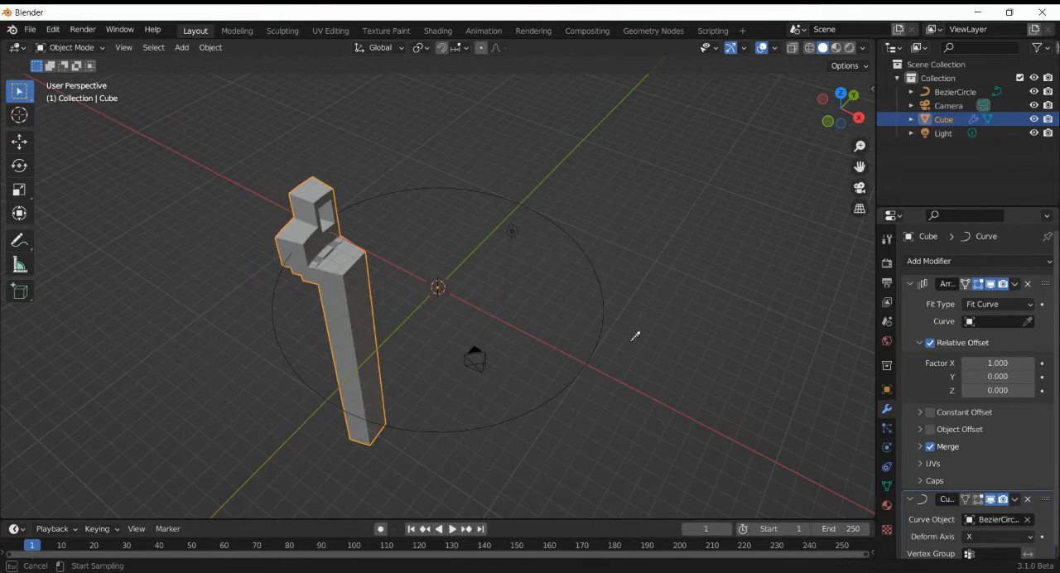
click(603, 311)
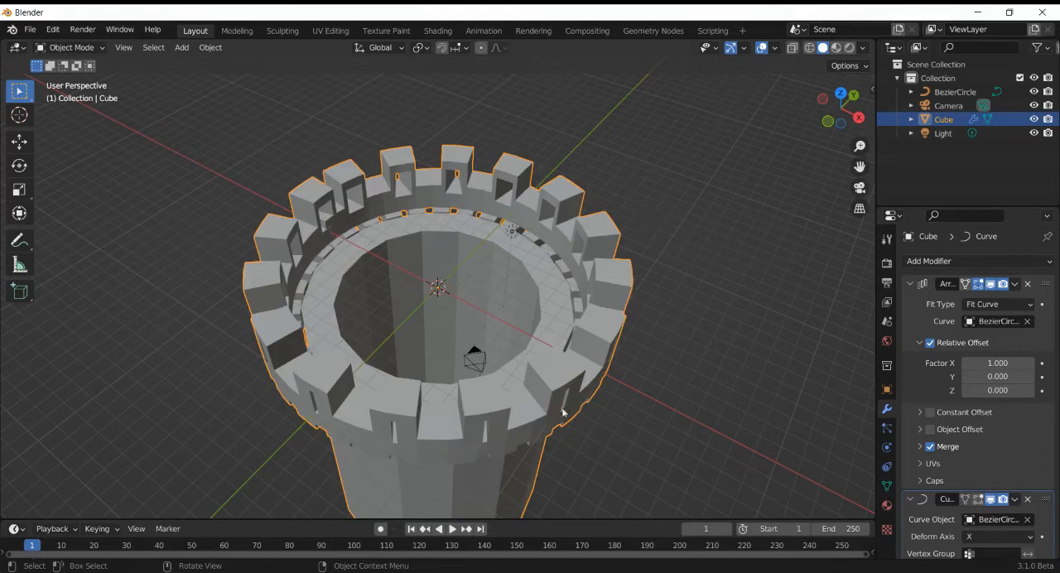
- Add four vertical loop cuts to the wall segment's tall lower part and return to Object Mode
alt+middle_drag(461, 497, 864, 502)
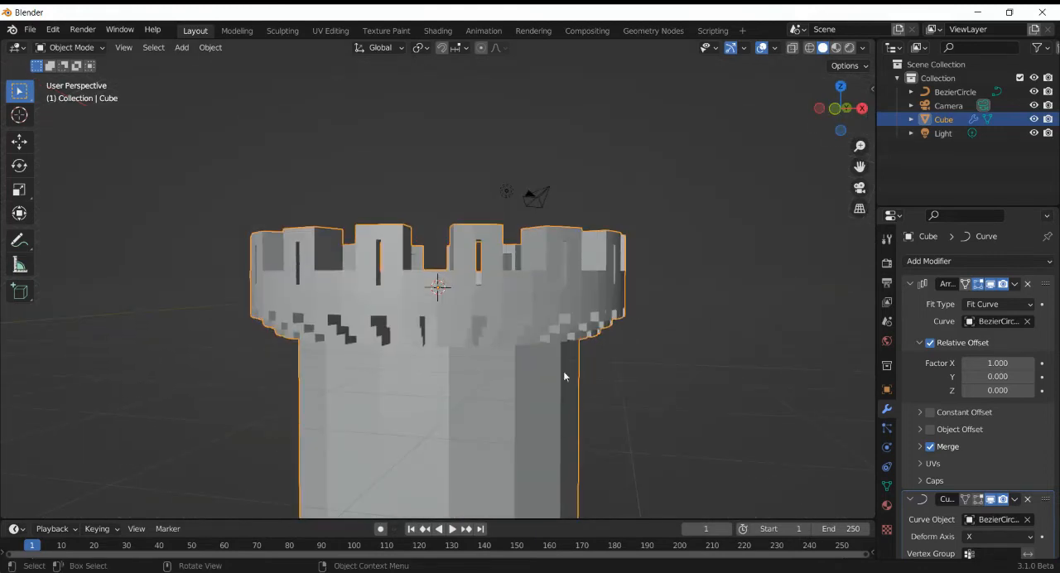
scroll(542, 427, down, 3)
scroll(543, 427, up, 1)
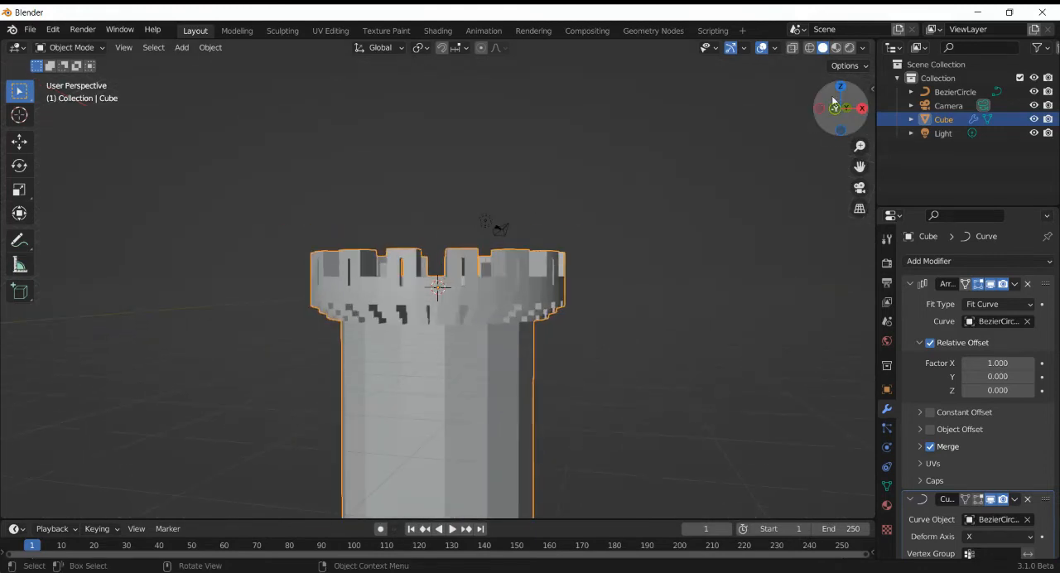
drag(834, 100, 814, 180)
key(Tab)
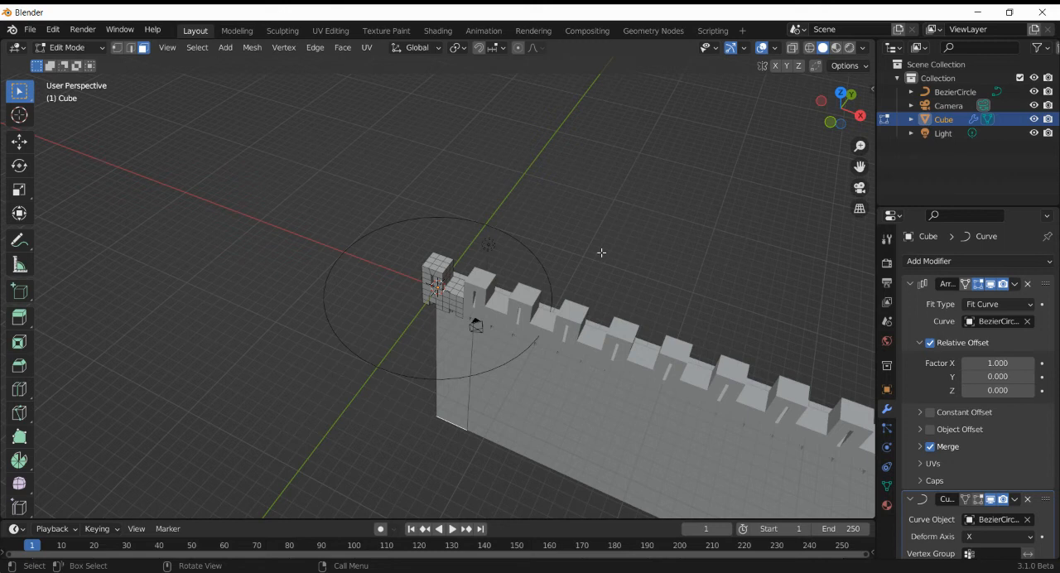
click(19, 388)
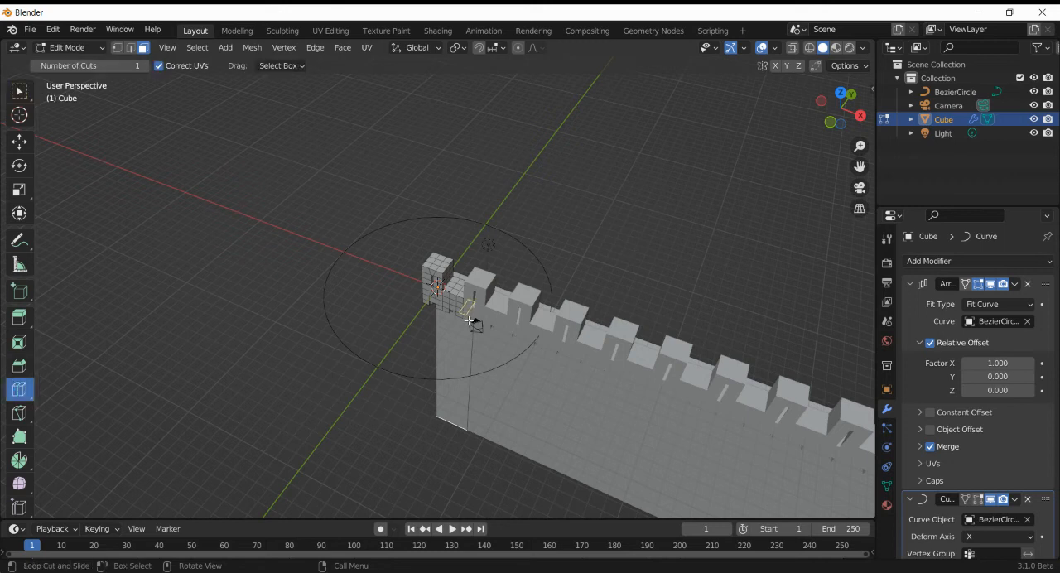
click(452, 429)
click(225, 401)
click(225, 401)
click(225, 401)
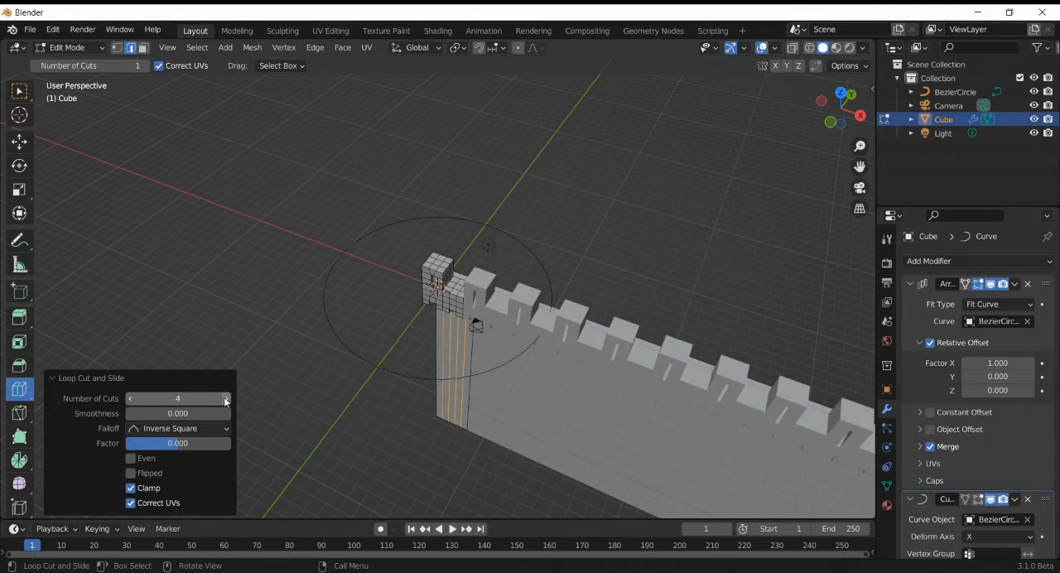
key(Tab)
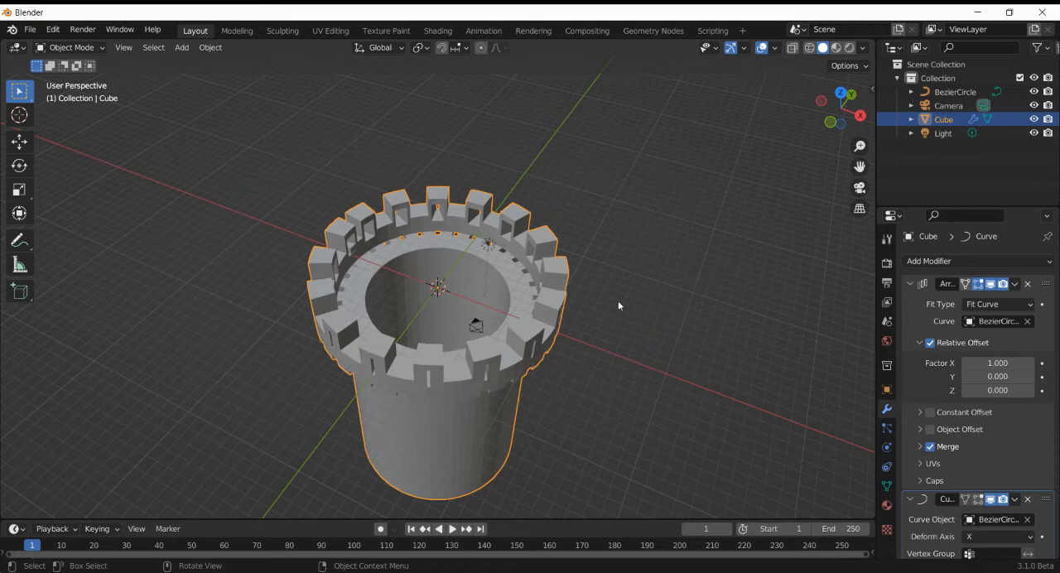
- Try scaling all control points of the Bezier circle to about 0.83 in Edit Mode from the top view
click(952, 92)
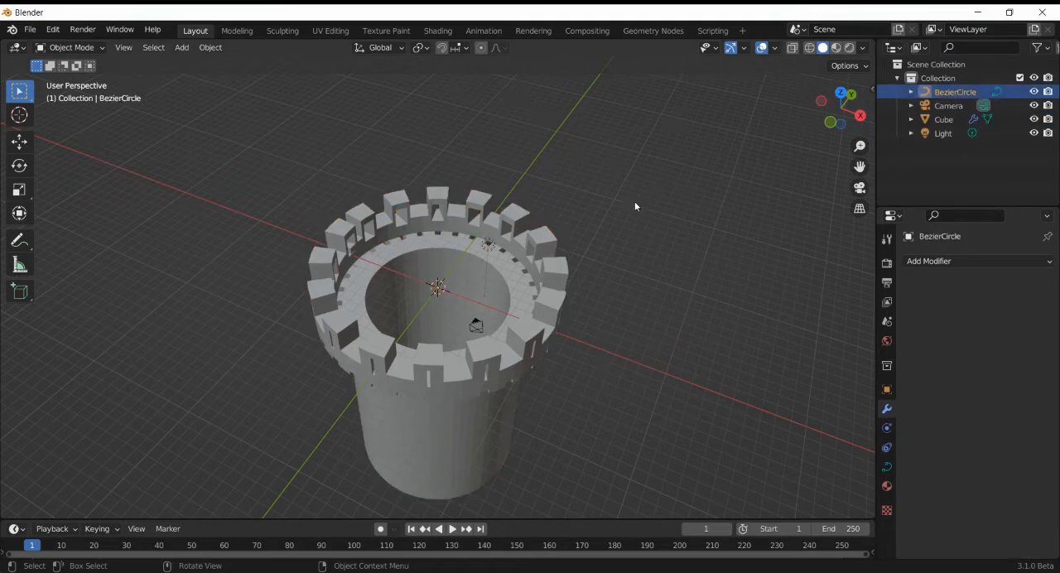
key(Tab)
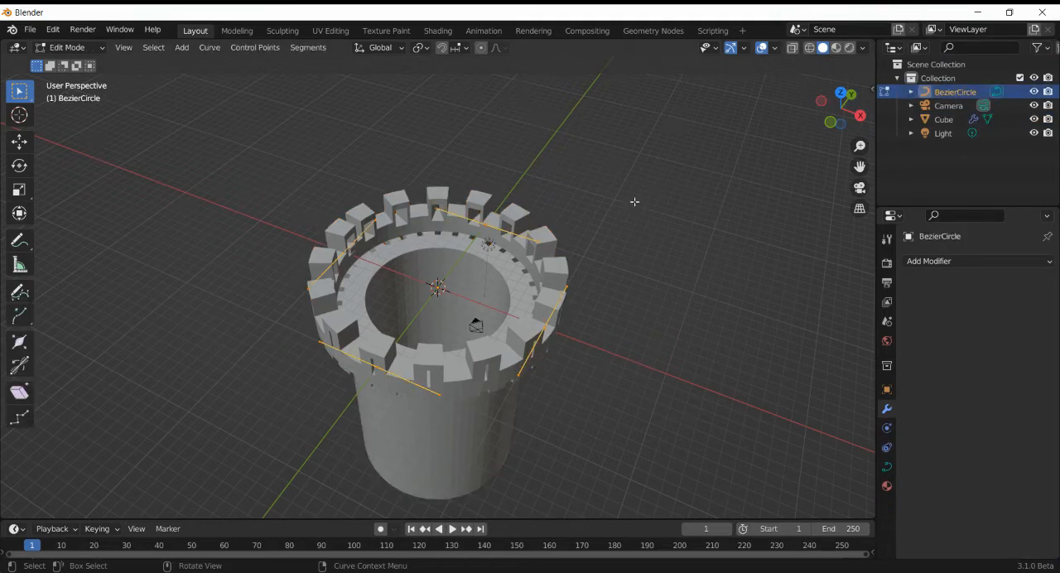
click(841, 93)
key(s)
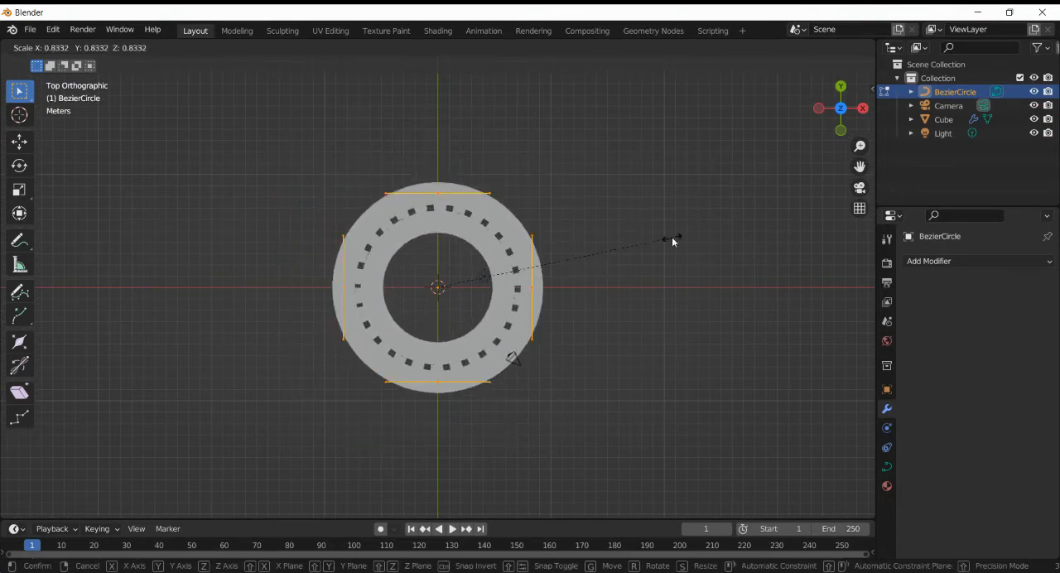
click(671, 237)
key(ctrl+z)
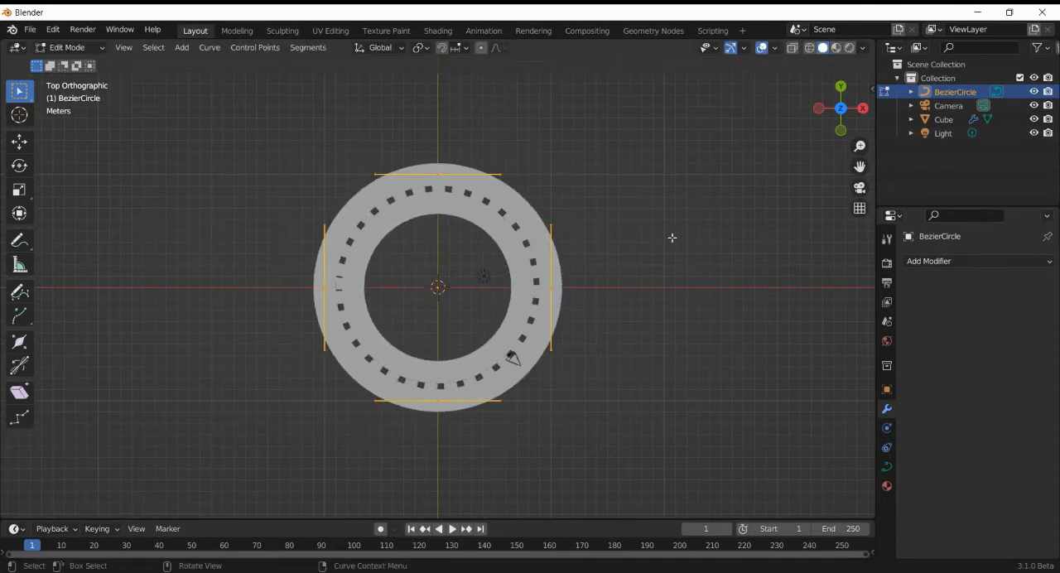
- Set the transform pivot to Individual Origins and try scaling the Bezier circle's control points by about 1.343
click(420, 47)
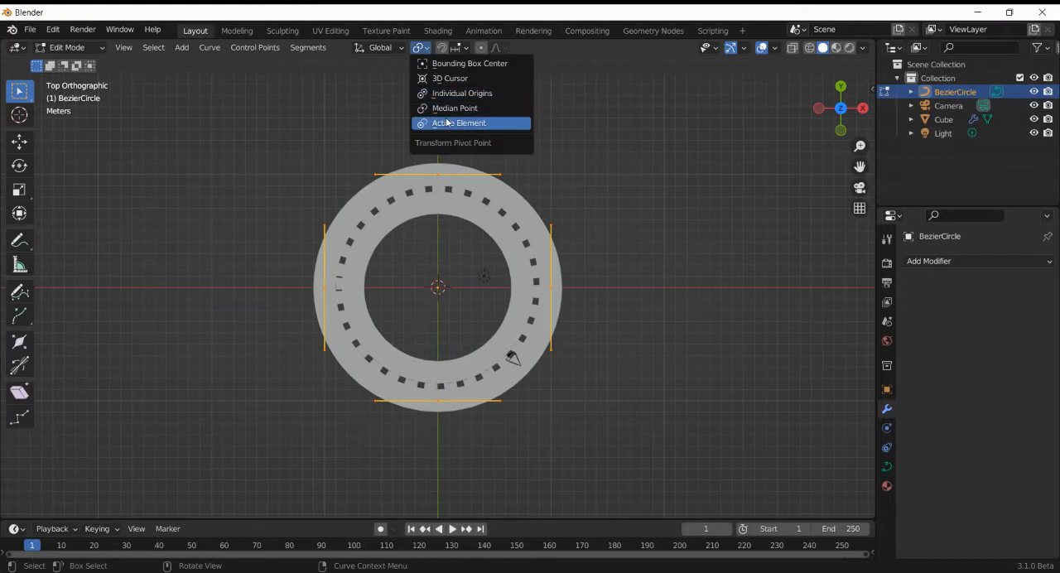
click(454, 93)
key(s)
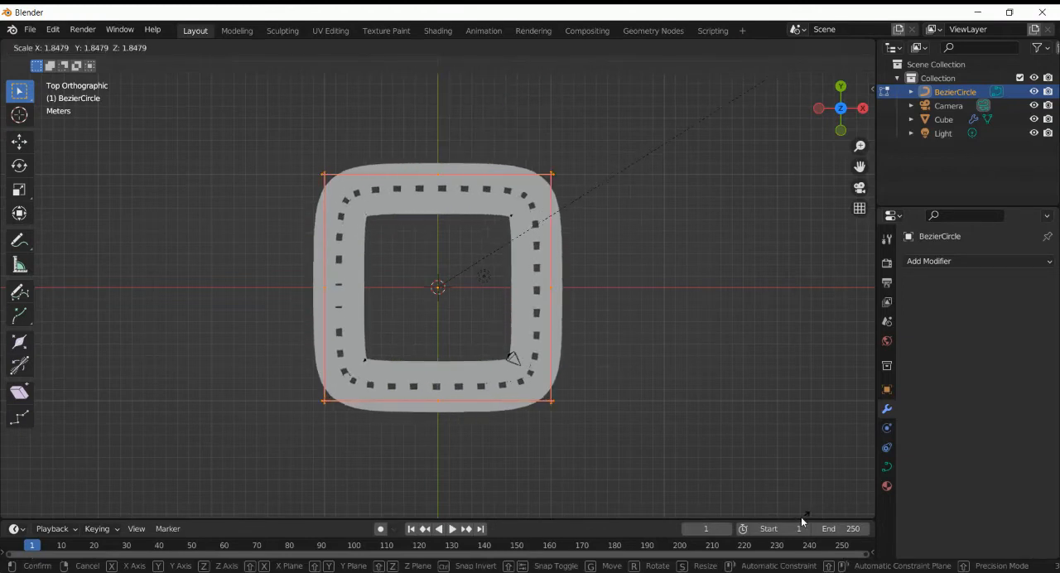
click(732, 181)
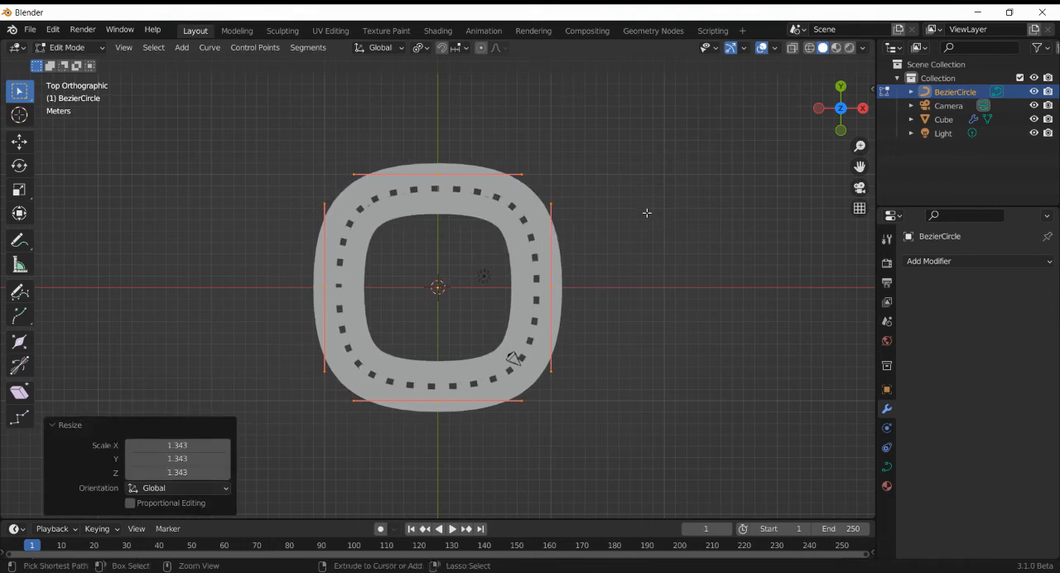
key(ctrl+z)
- Subdivide the Bezier circle with one cut and scale its points about their individual origins by about 1.45 for an octagonal tower
right_click(647, 213)
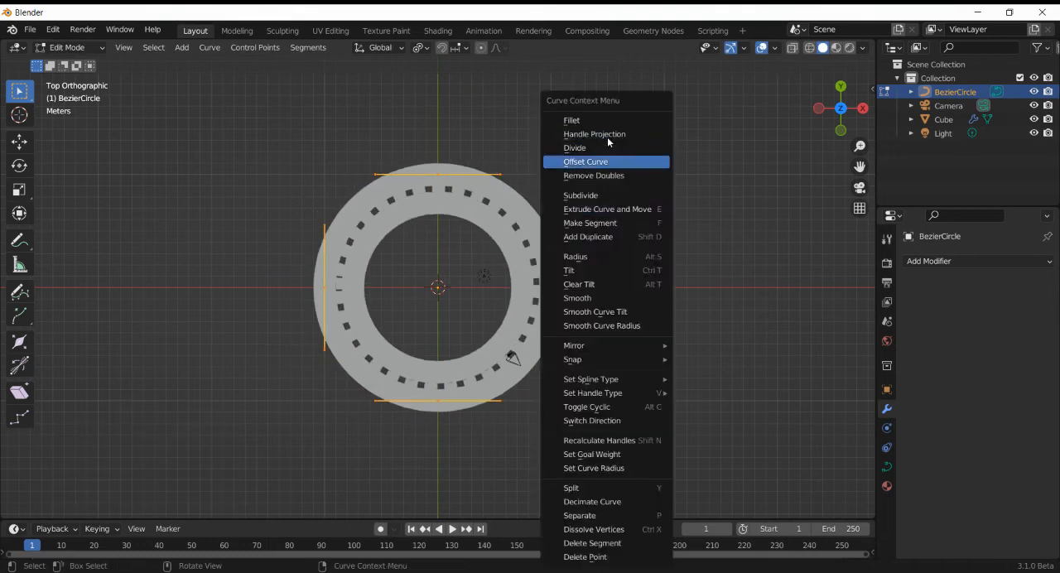
click(638, 195)
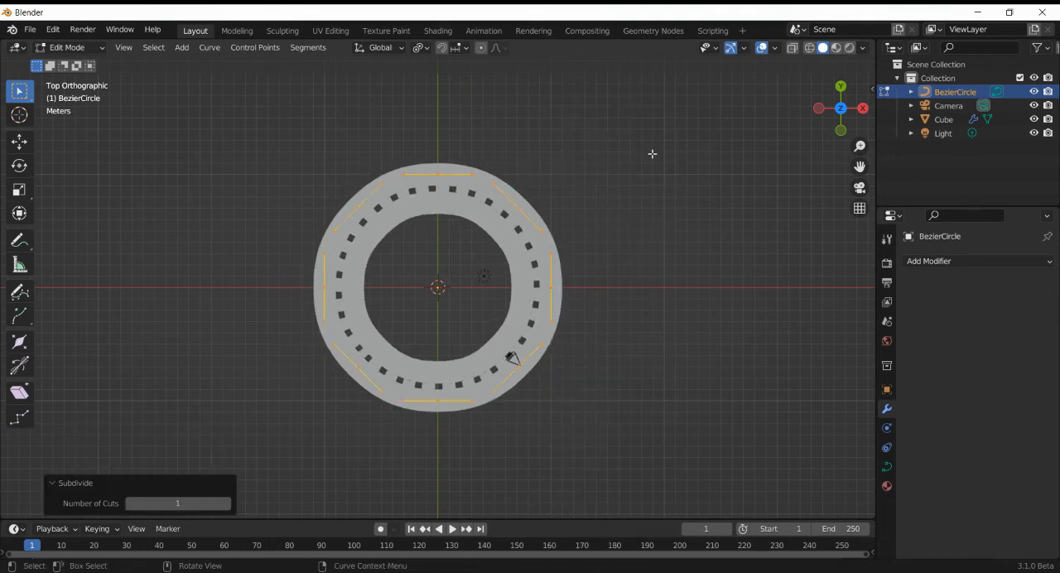
key(s)
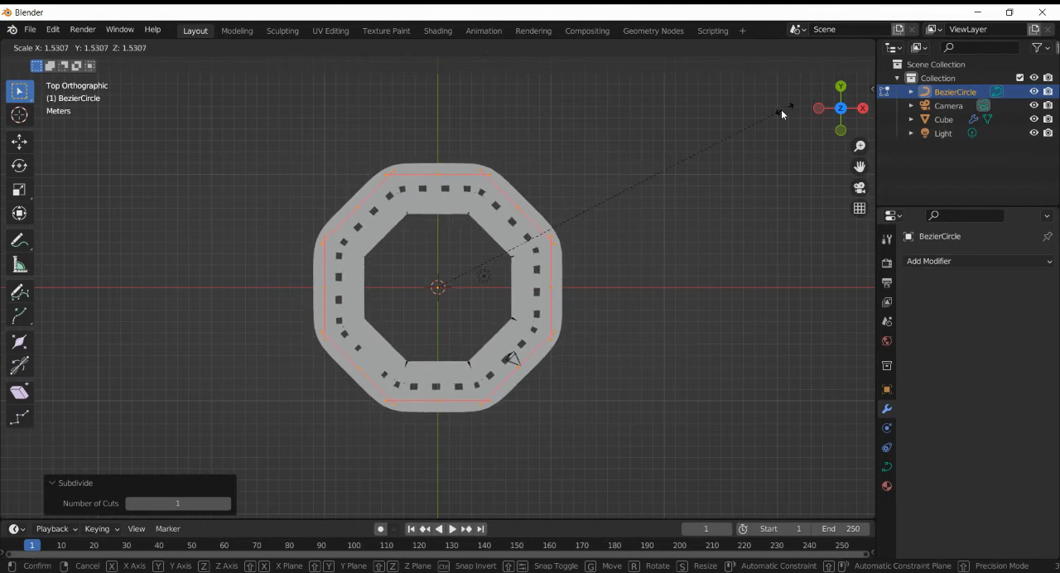
click(767, 121)
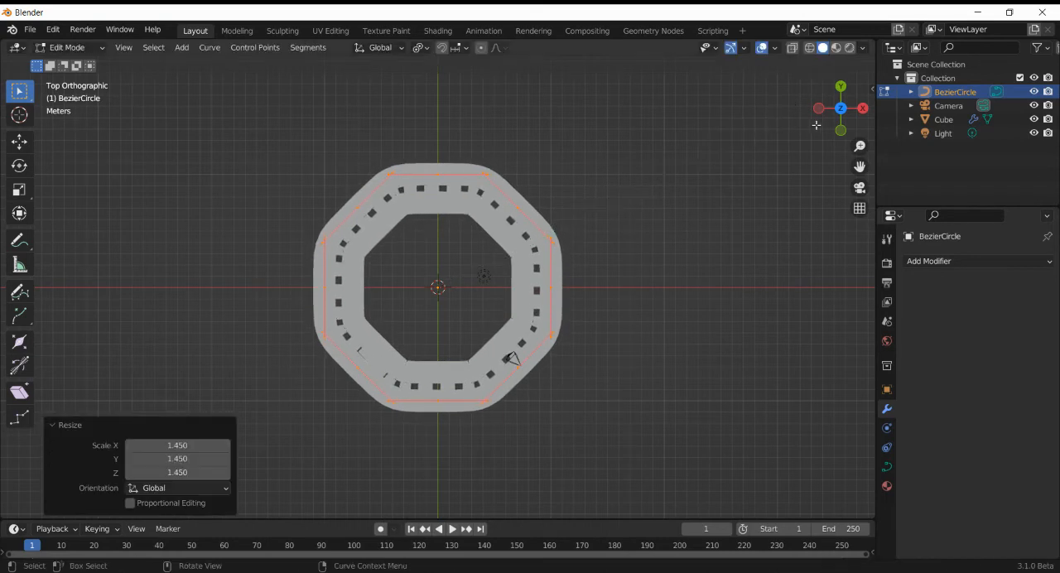
drag(816, 125, 785, 367)
click(808, 128)
key(Tab)
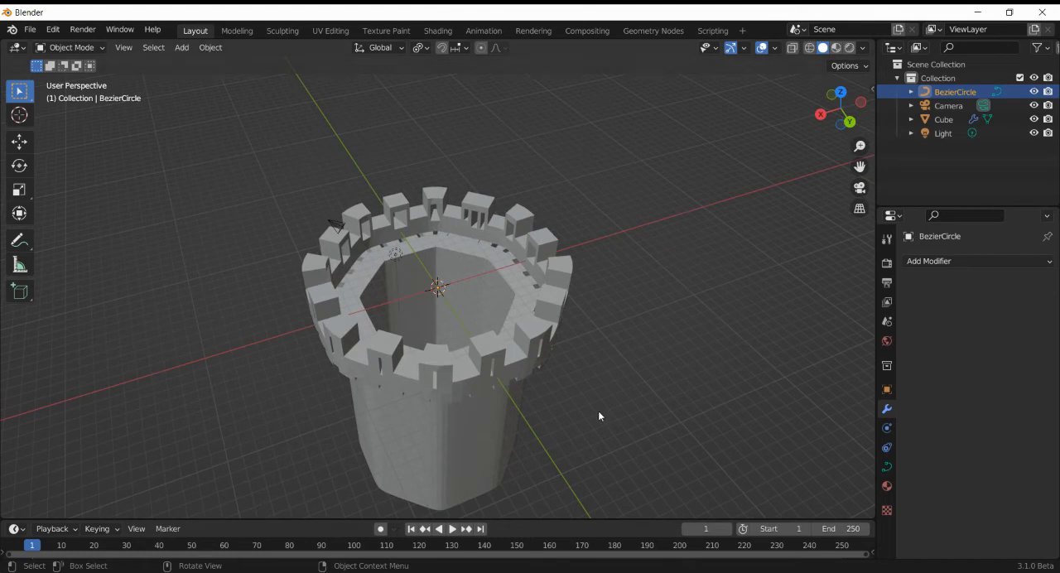
- Examine the octagonal tower's battlements and inner walls from above and from several sides
scroll(598, 416, down, 1)
scroll(598, 416, up, 2)
scroll(598, 415, down, 1)
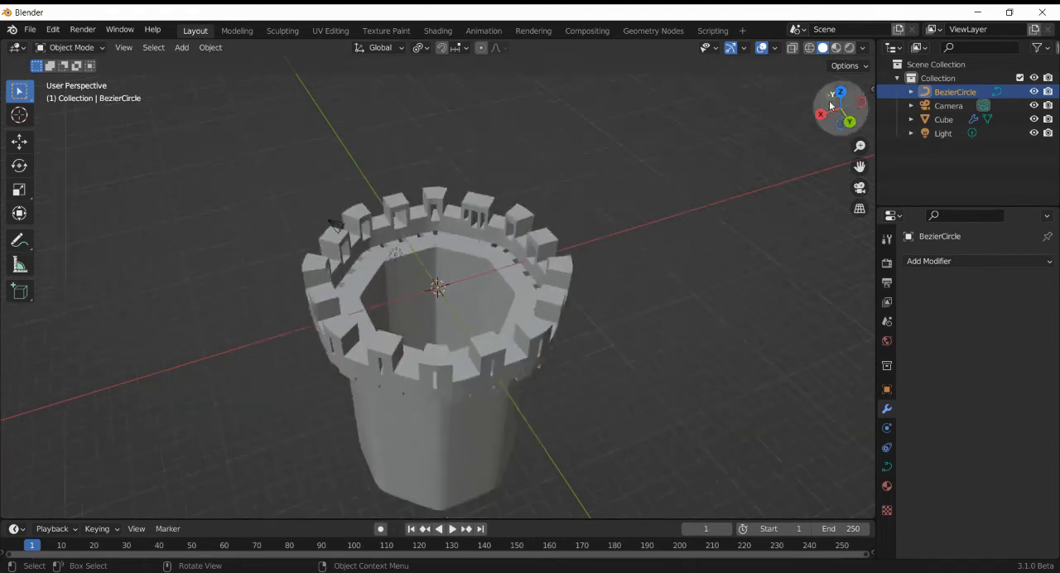
drag(854, 97, 654, 225)
scroll(424, 395, up, 2)
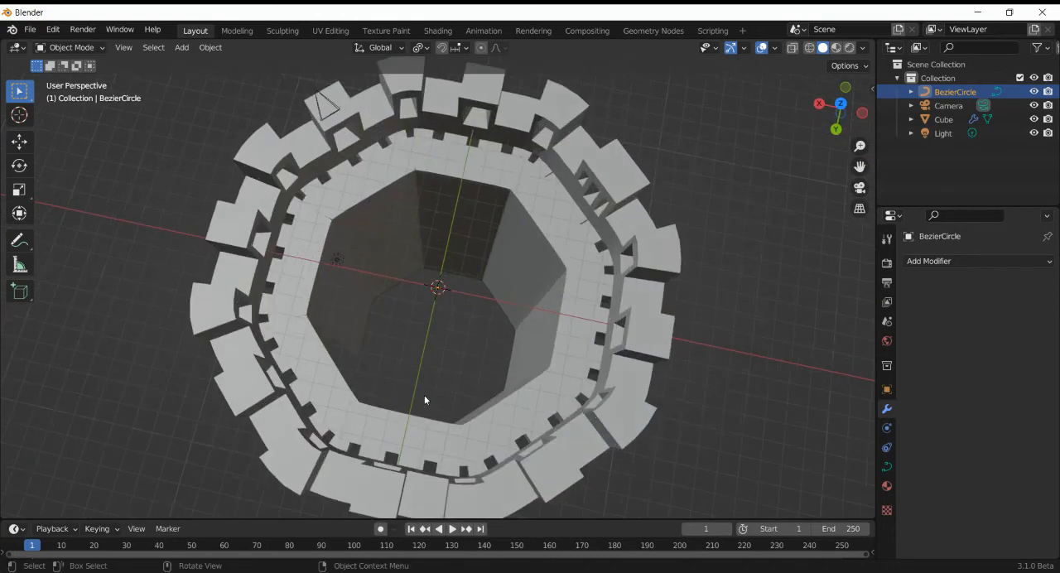
scroll(424, 395, down, 1)
drag(846, 116, 650, 101)
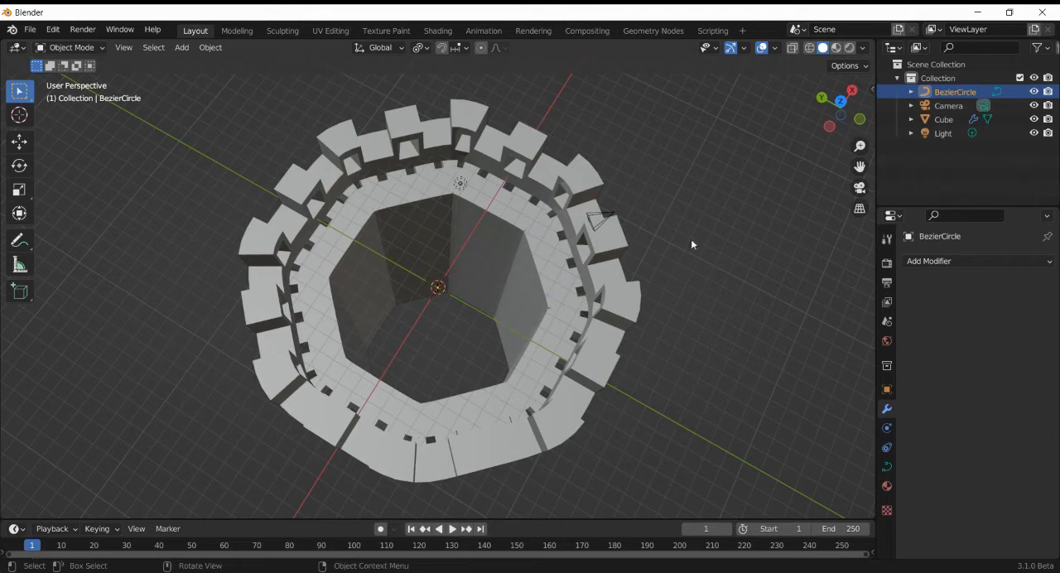
- Undo the scaling and subdivision of the Bezier circle and return to Object Mode
key(Tab)
key(ctrl+z)
key(ctrl+z)
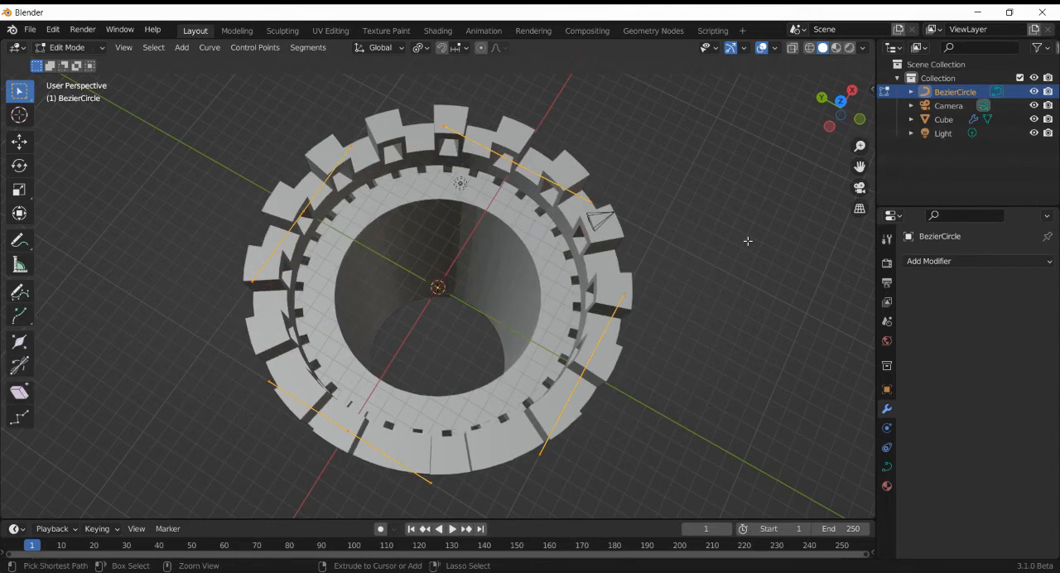
key(Tab)
- Turn off the viewport display of the wall's Curve and Array modifiers and enter Edit Mode on the single segment
click(640, 277)
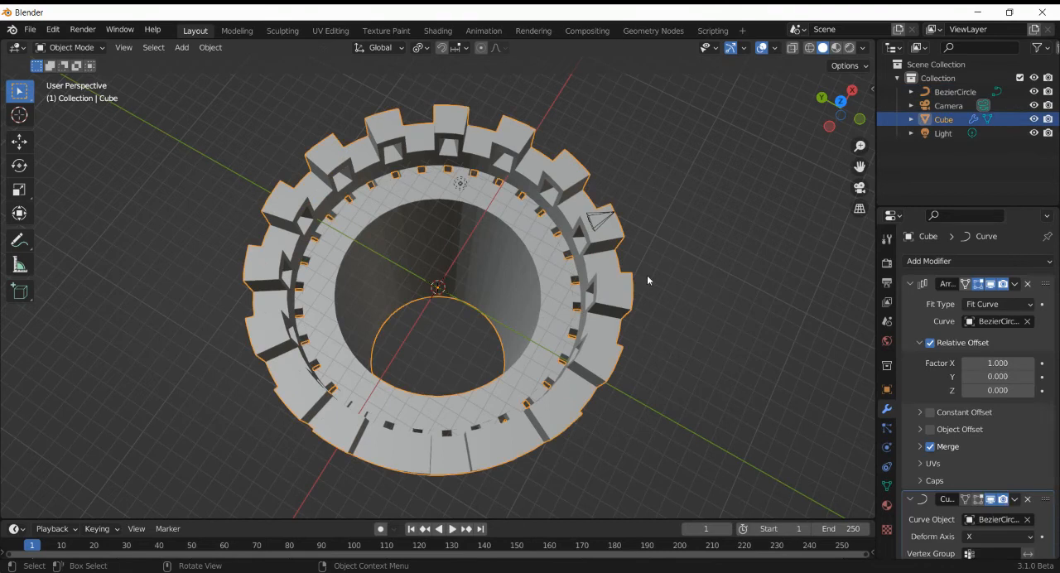
click(991, 498)
click(991, 284)
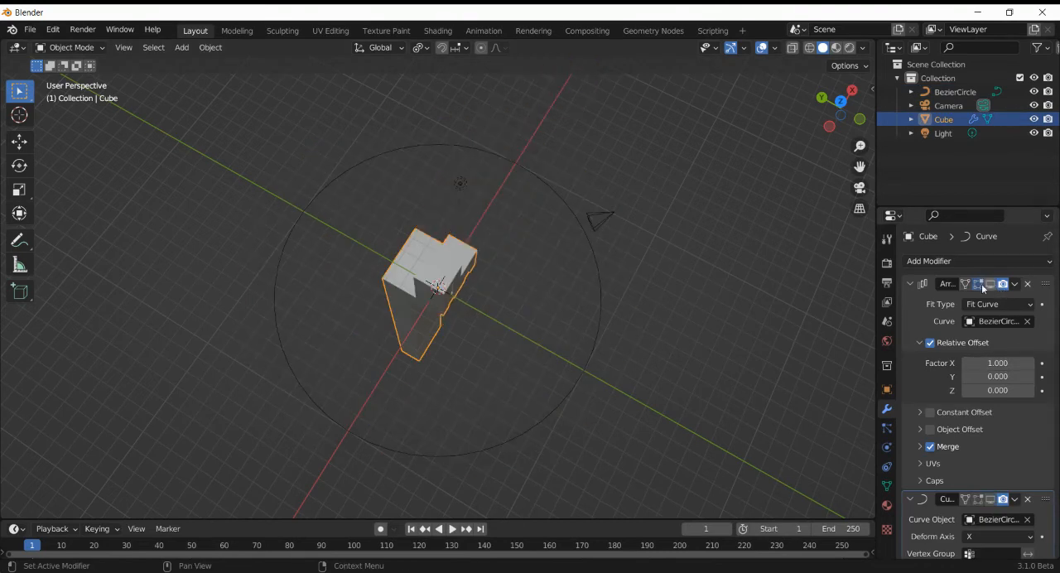
key(Tab)
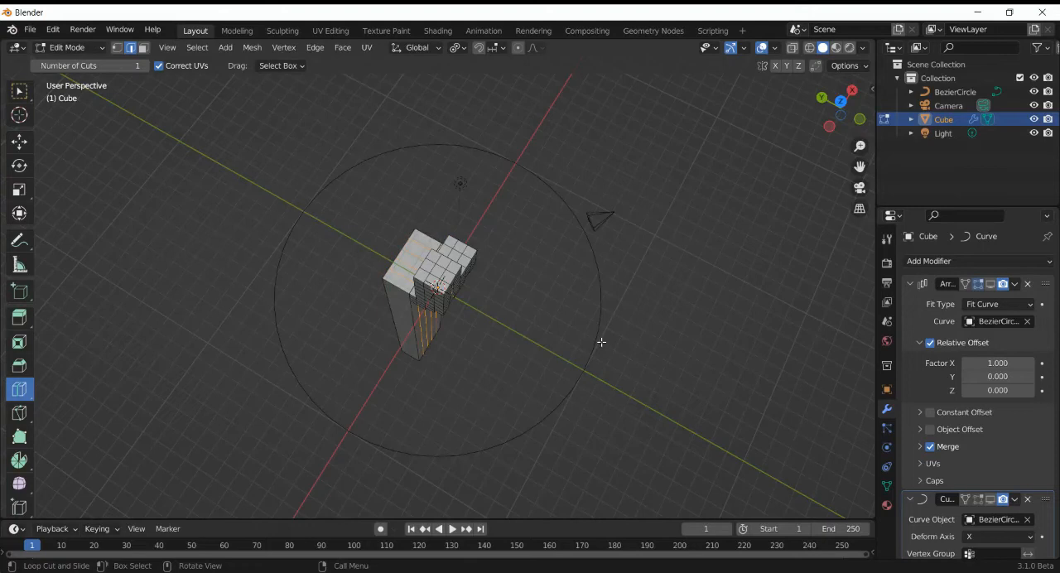
- Add a 2 m cube to the wall mesh and move it -22 m along Z to the wall's base
drag(829, 125, 818, 123)
click(835, 118)
key(shift+a)
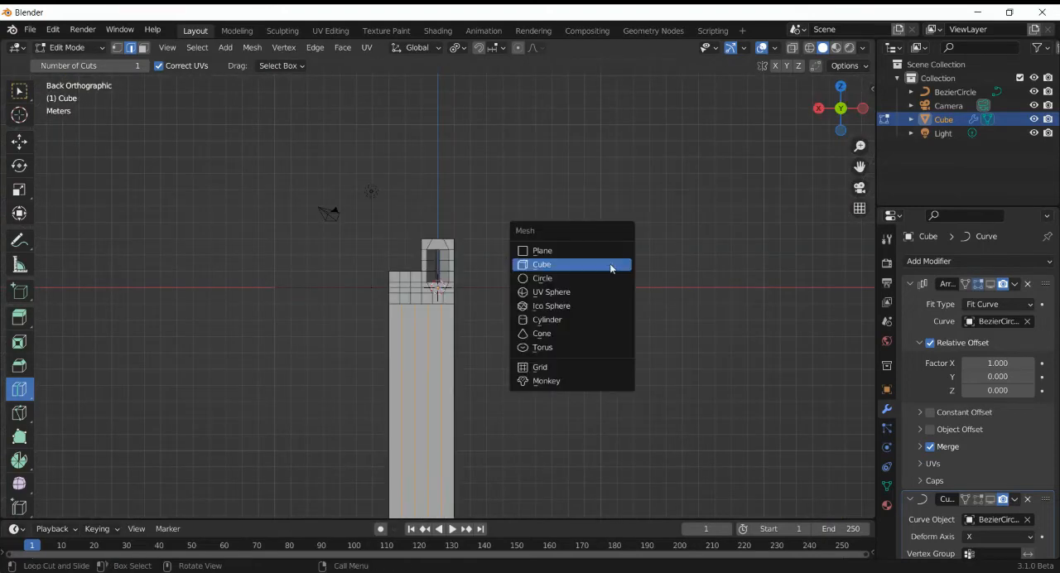
click(612, 265)
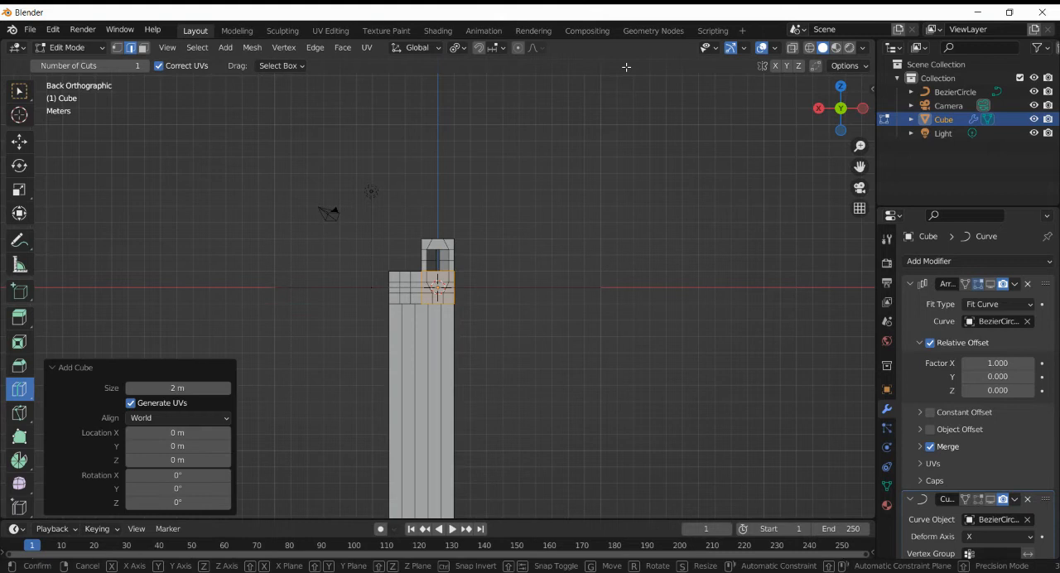
key(g)
key(z)
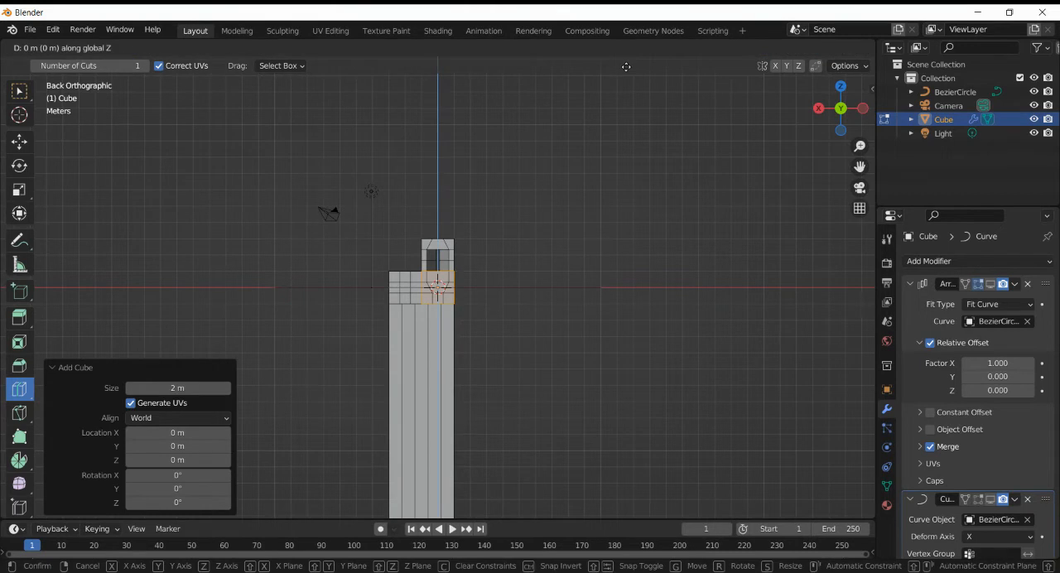
text(-22)
key(Return)
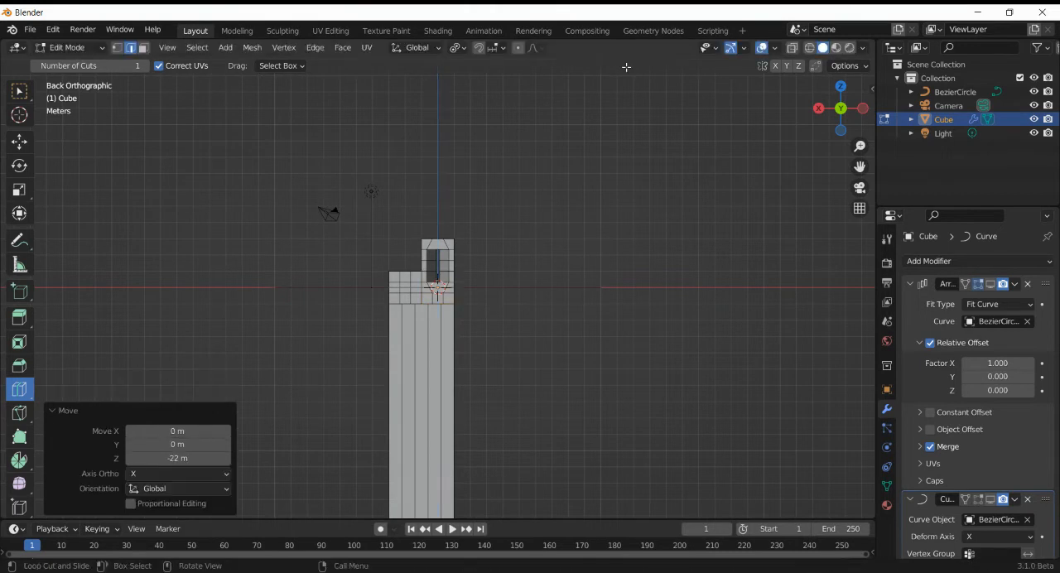
- Move the new cube 4.5 m along Y so it sits flush against the outside of the wall's base
key(KP_Decimal)
right_click(626, 66)
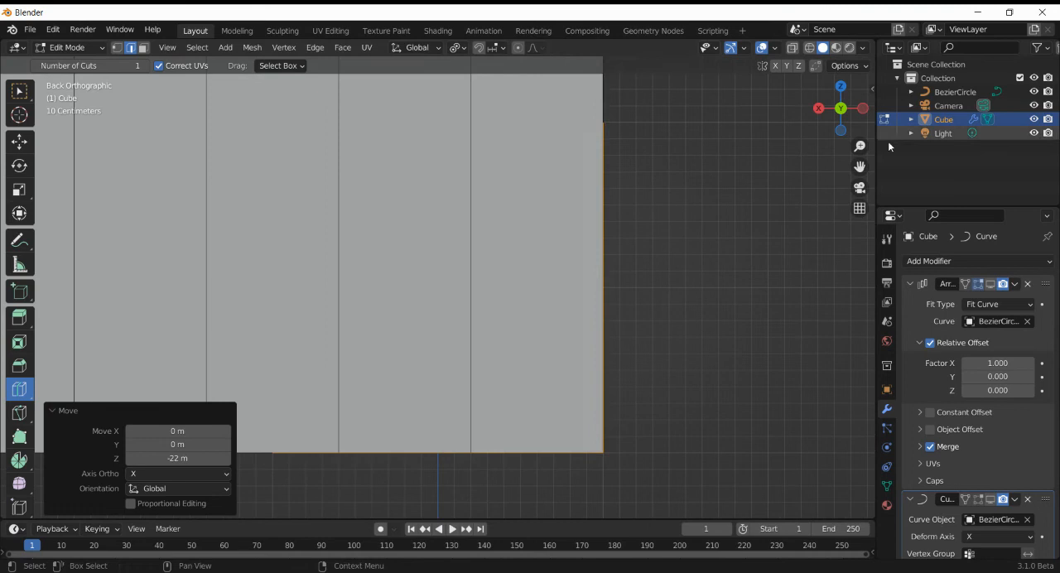
click(864, 109)
scroll(593, 241, down, 6)
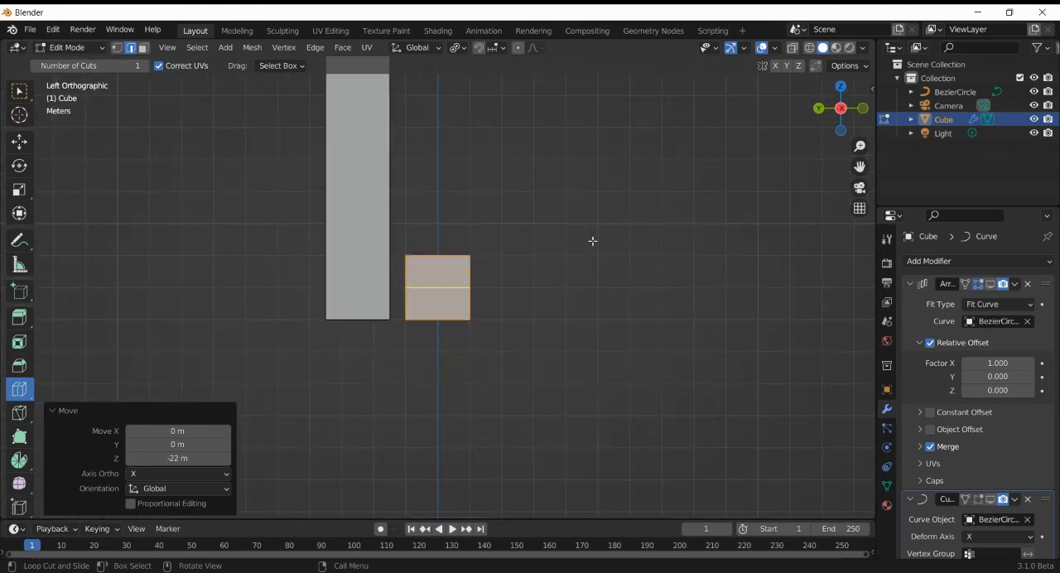
key(g)
key(y)
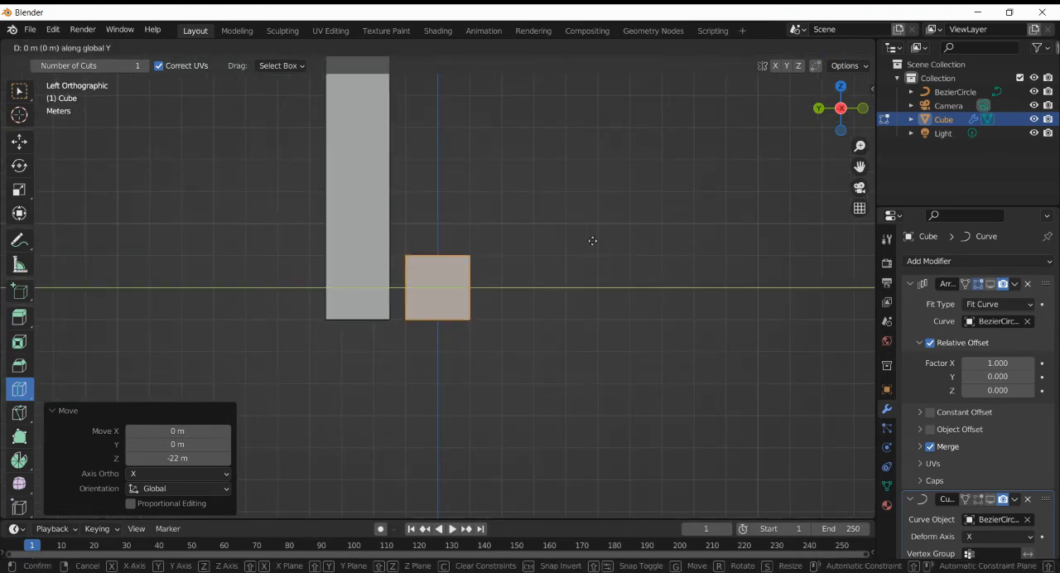
text(4)
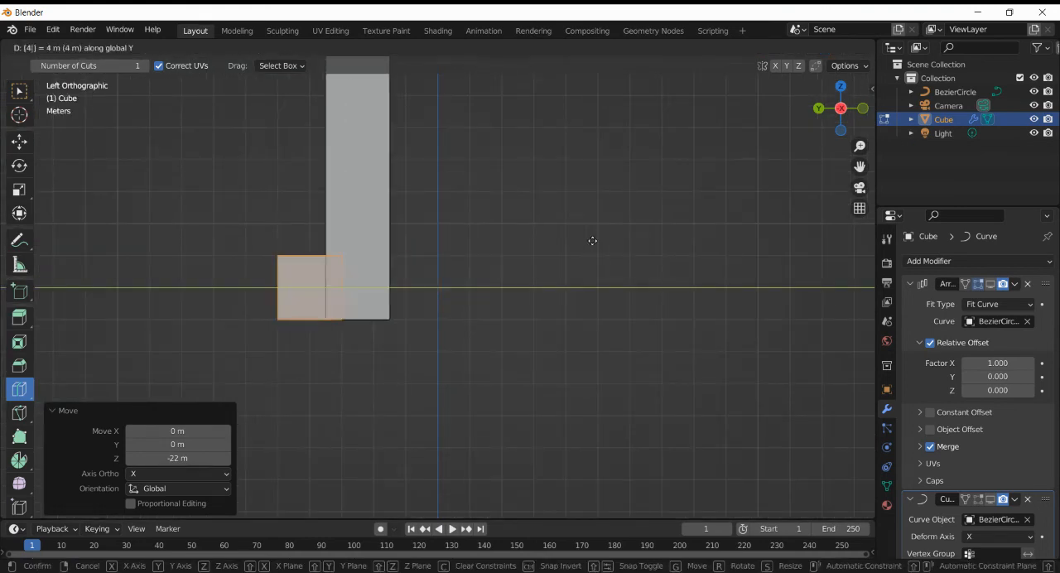
text(.5)
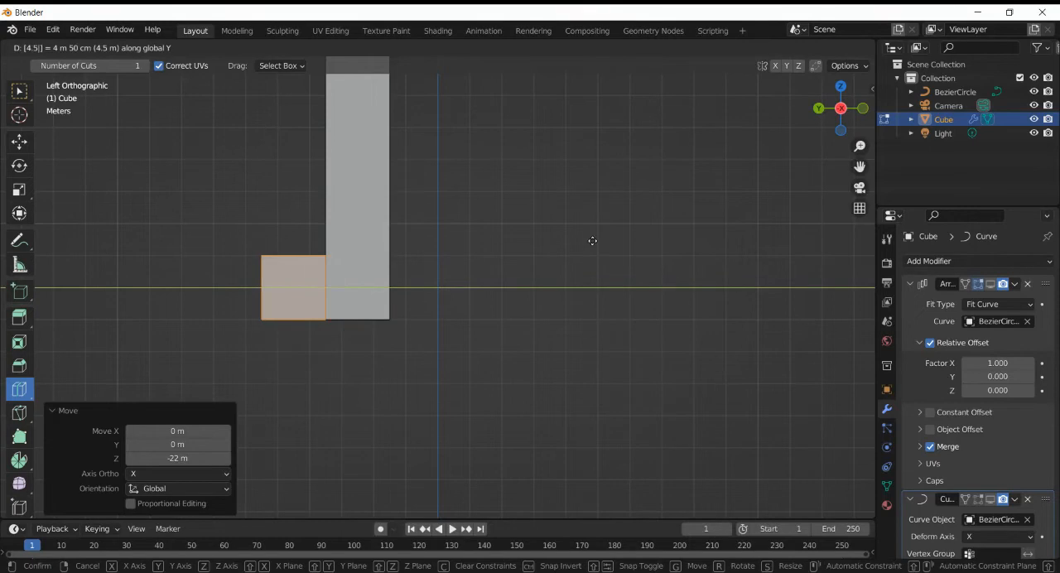
key(Return)
click(838, 107)
middle_drag(799, 148, 713, 223)
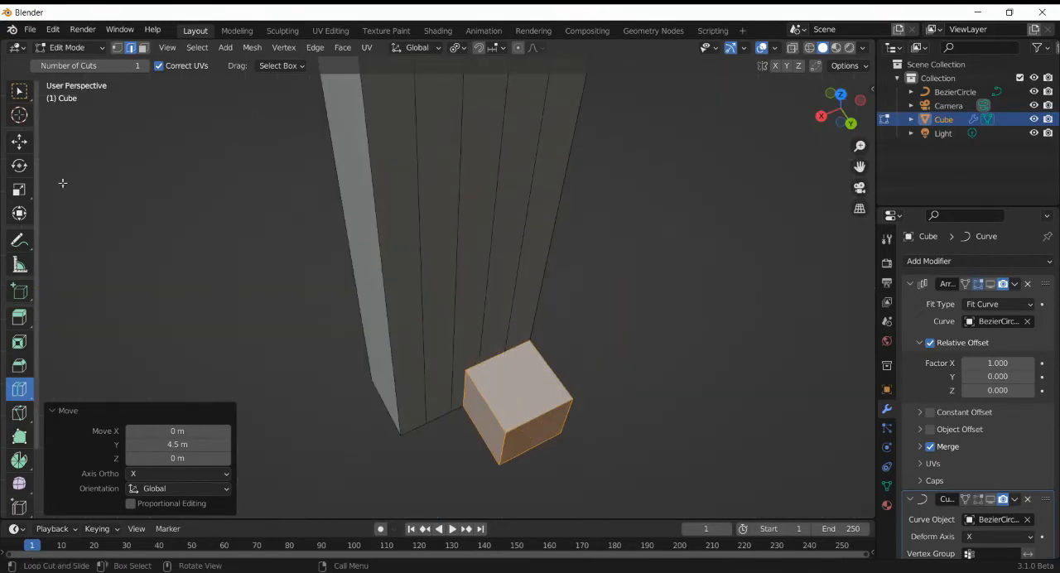
- Move the top face of the cube at the wall's base -1.5 m along Z to flatten it into a slab
click(22, 92)
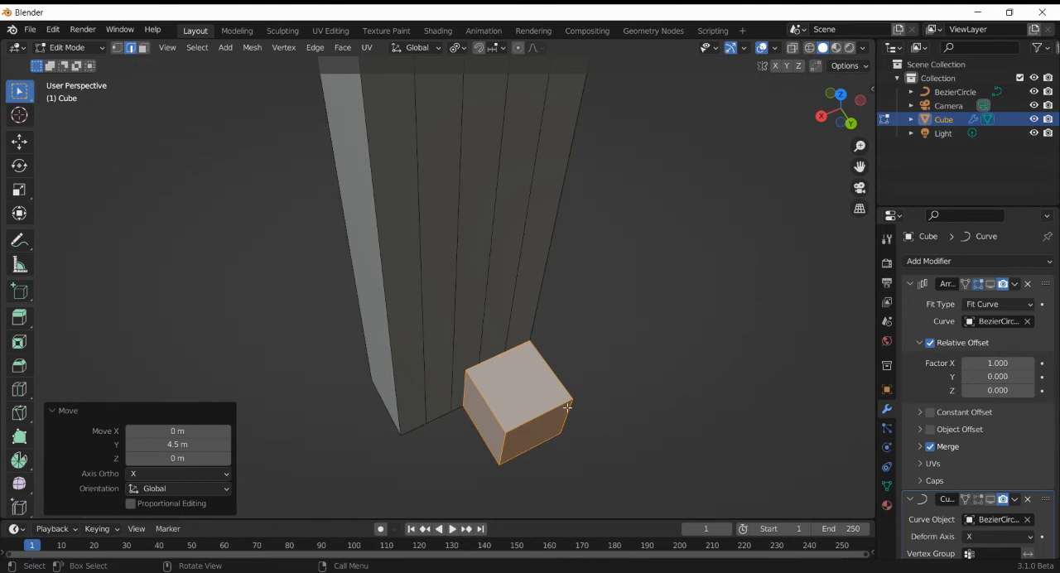
click(522, 380)
drag(842, 128, 674, 190)
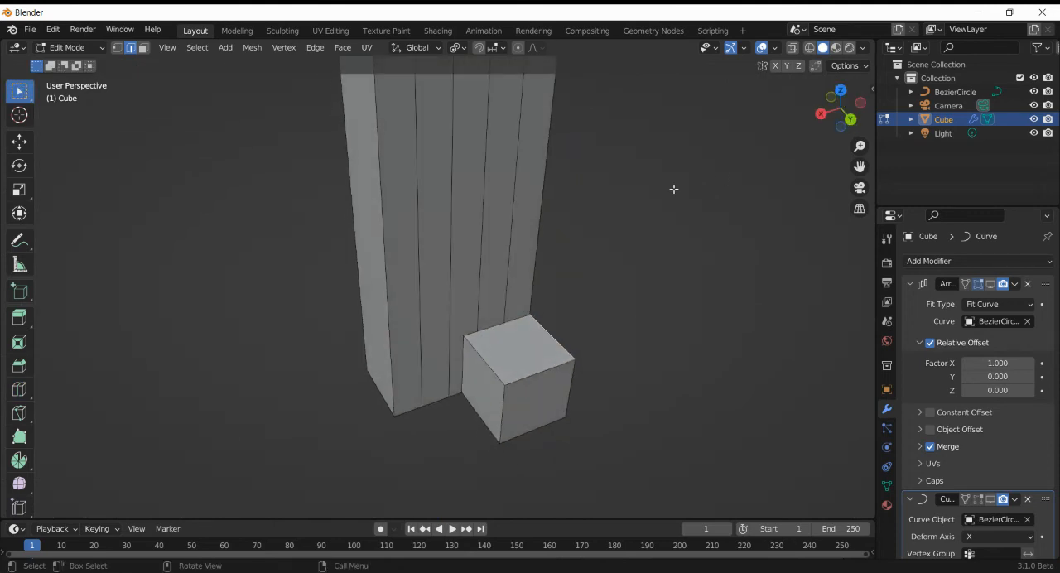
key(3)
click(553, 334)
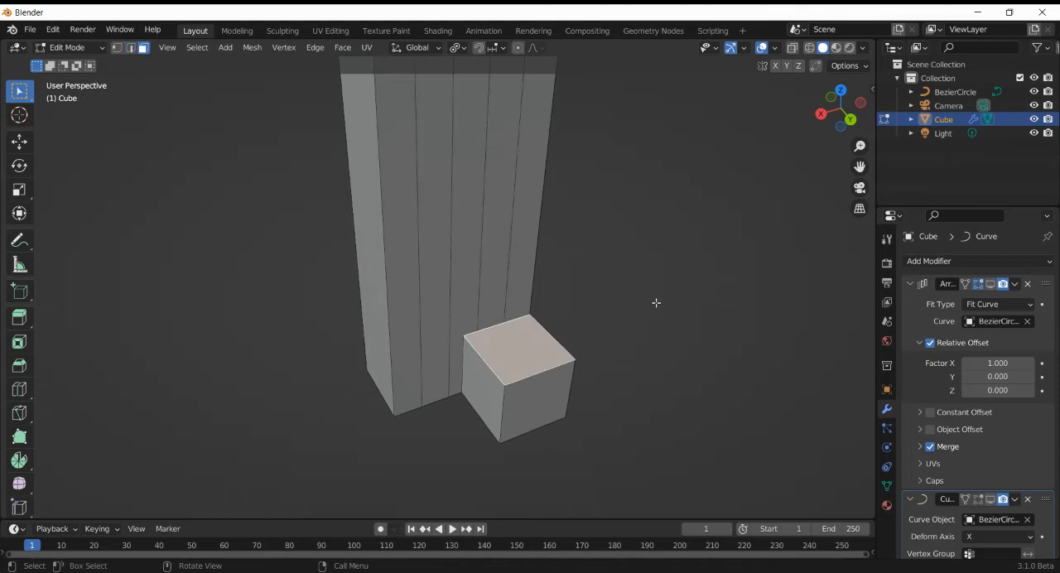
key(g)
key(z)
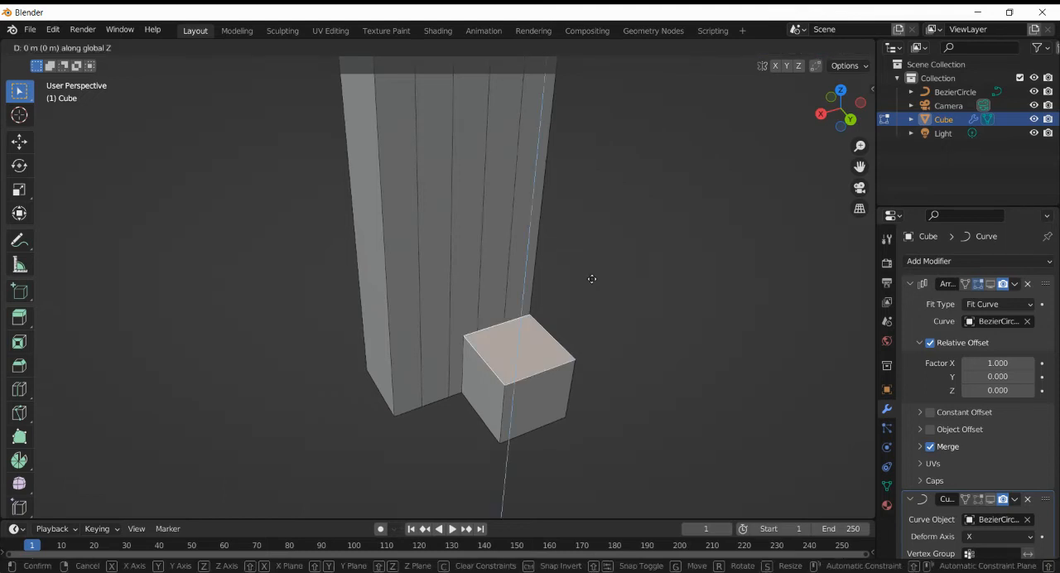
text(.2)
key(BackSpace)
key(BackSpace)
text(-.5)
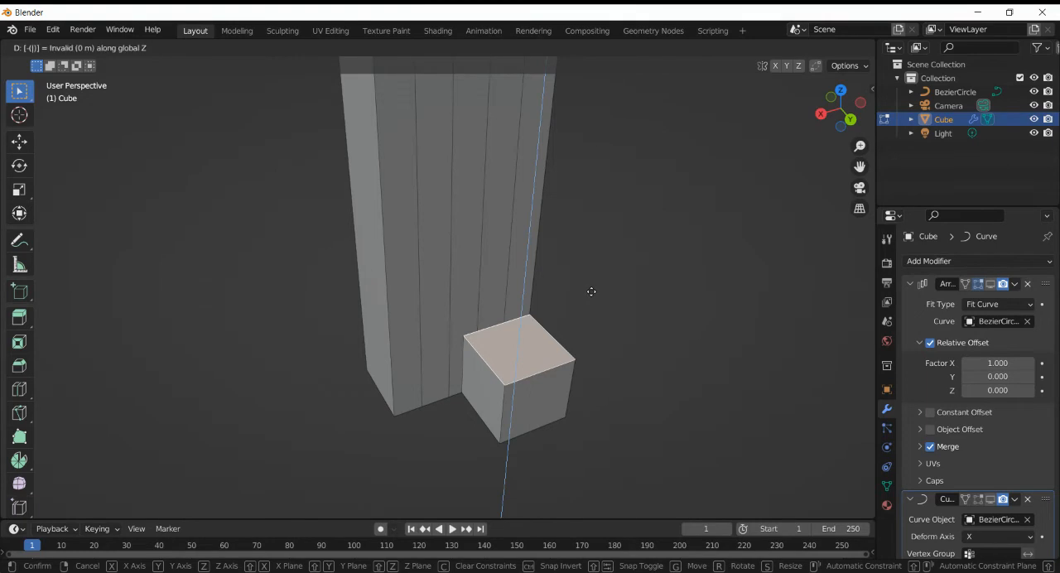
key(BackSpace)
text(5)
key(BackSpace)
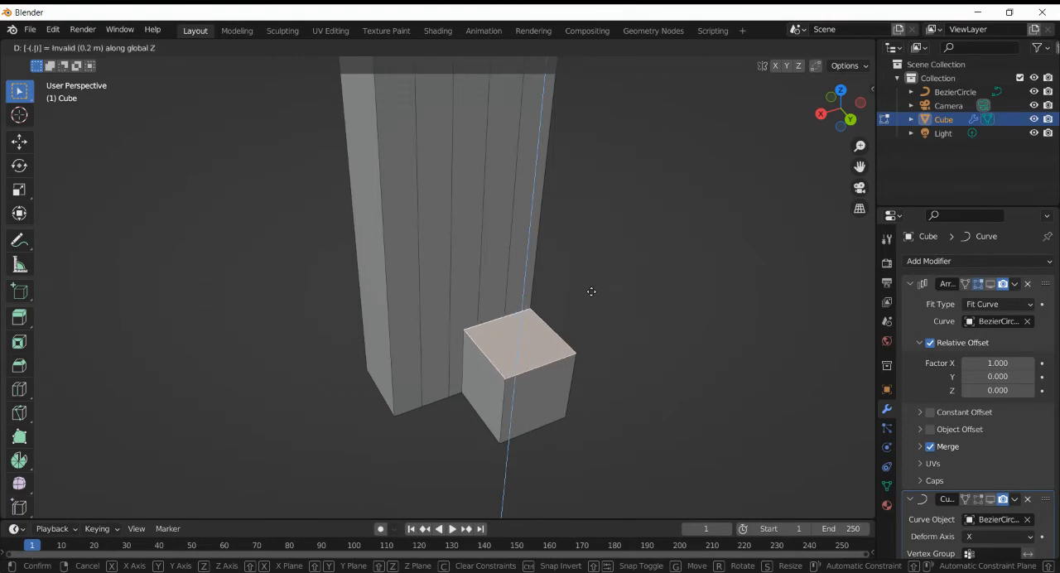
text(75)
key(BackSpace)
key(BackSpace)
key(BackSpace)
text(1)
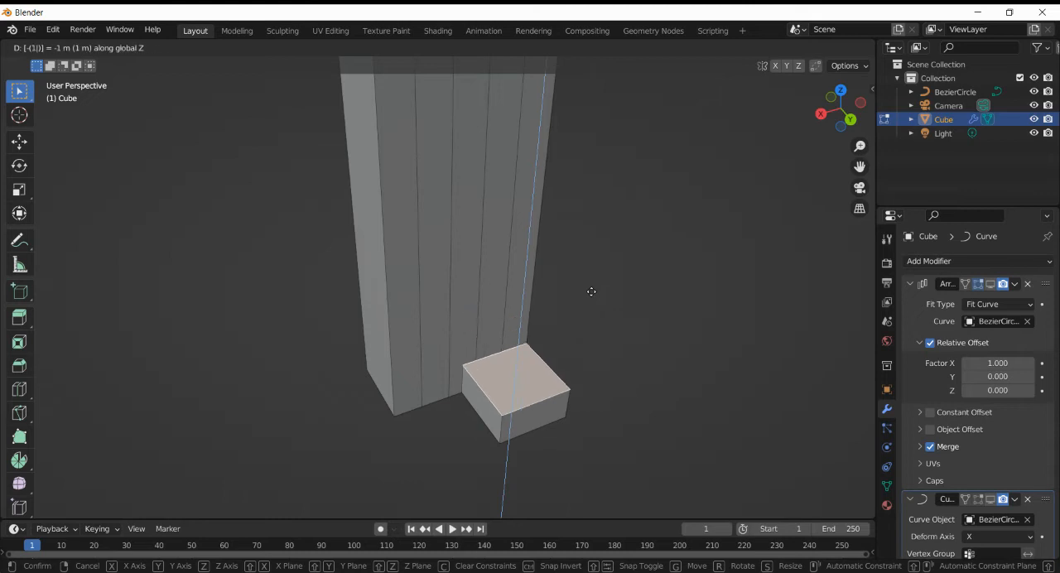
text(.5)
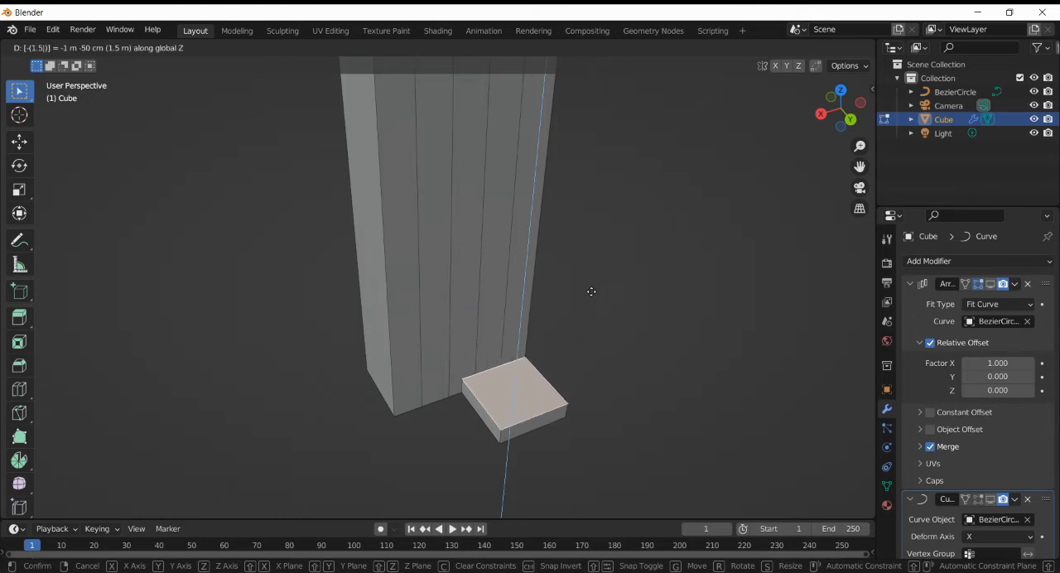
key(Return)
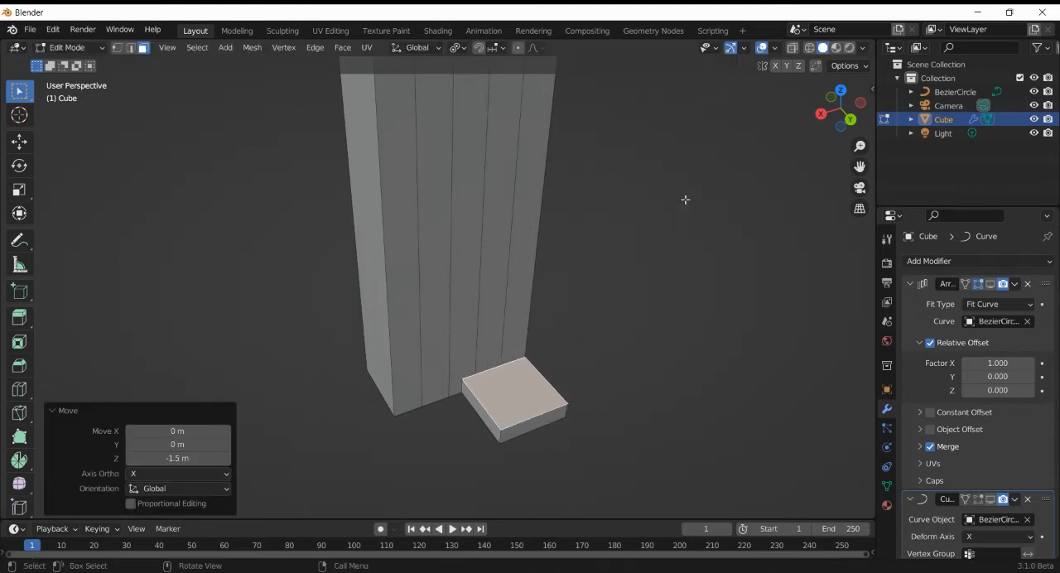
- Separate the whole slab from the wall mesh into its own object and select it in Object Mode
click(853, 118)
drag(854, 116, 745, 396)
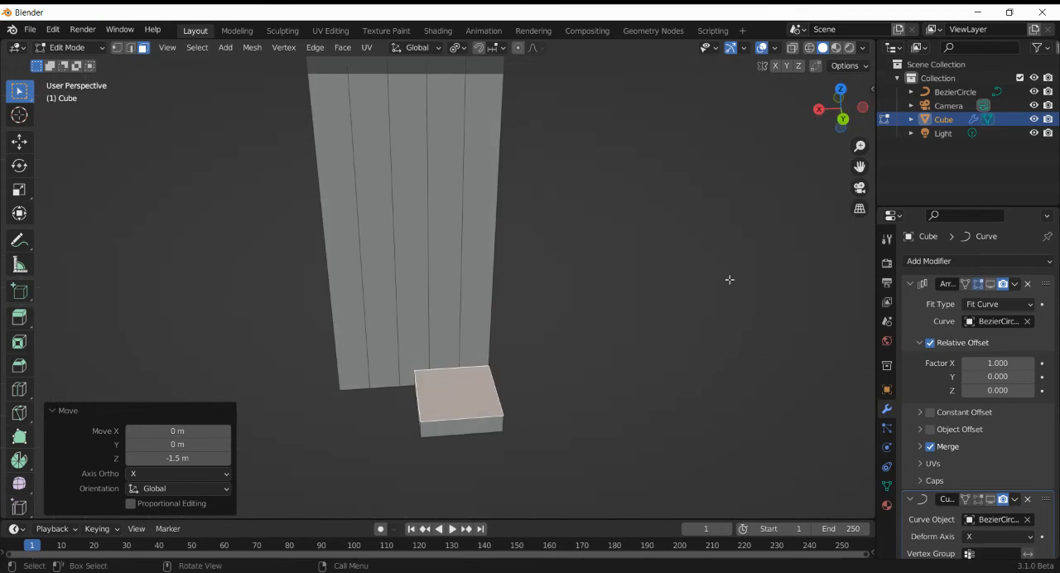
key(Tab)
key(Tab)
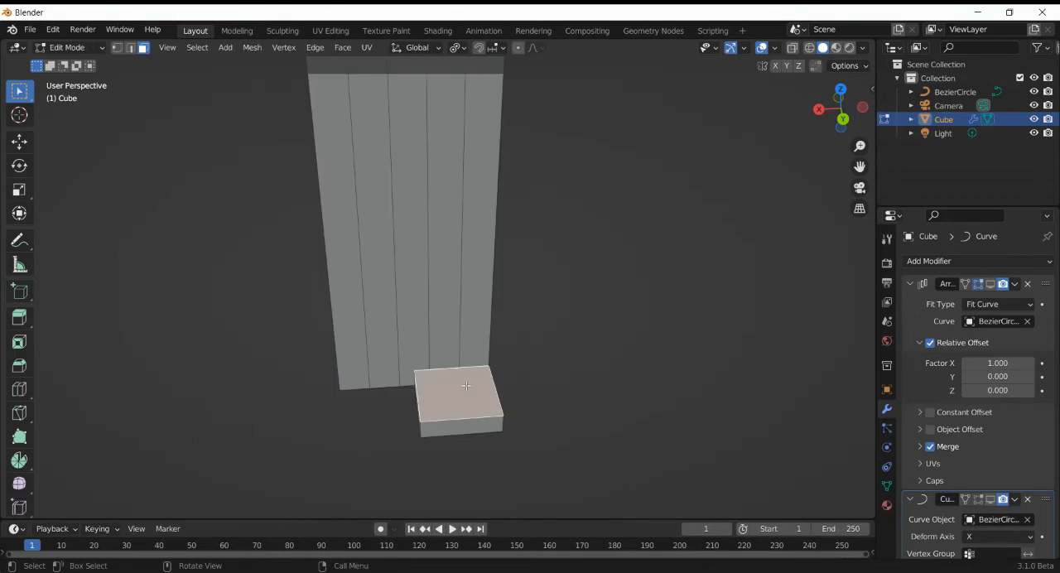
key(l)
key(p)
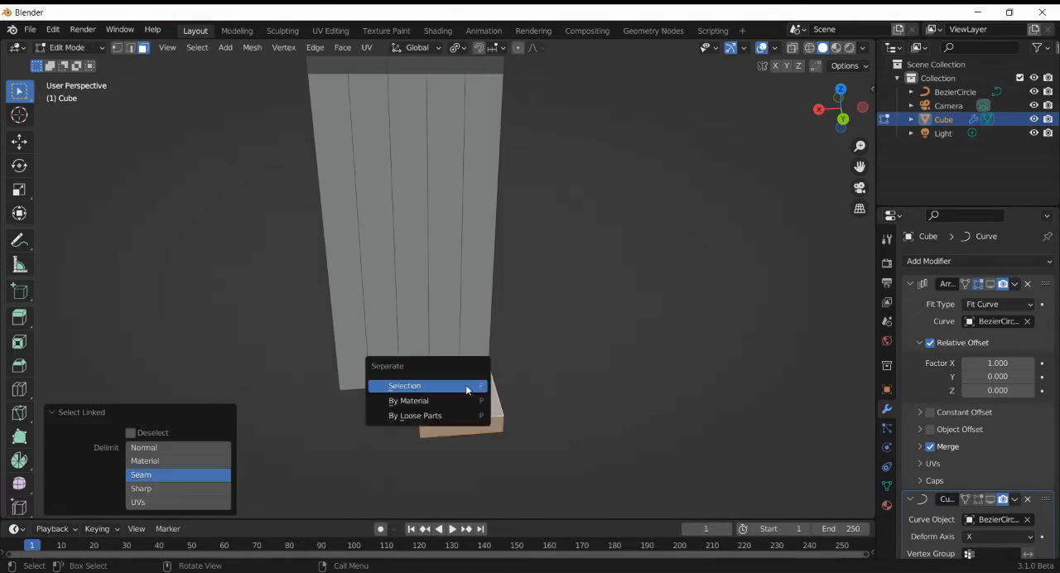
click(466, 387)
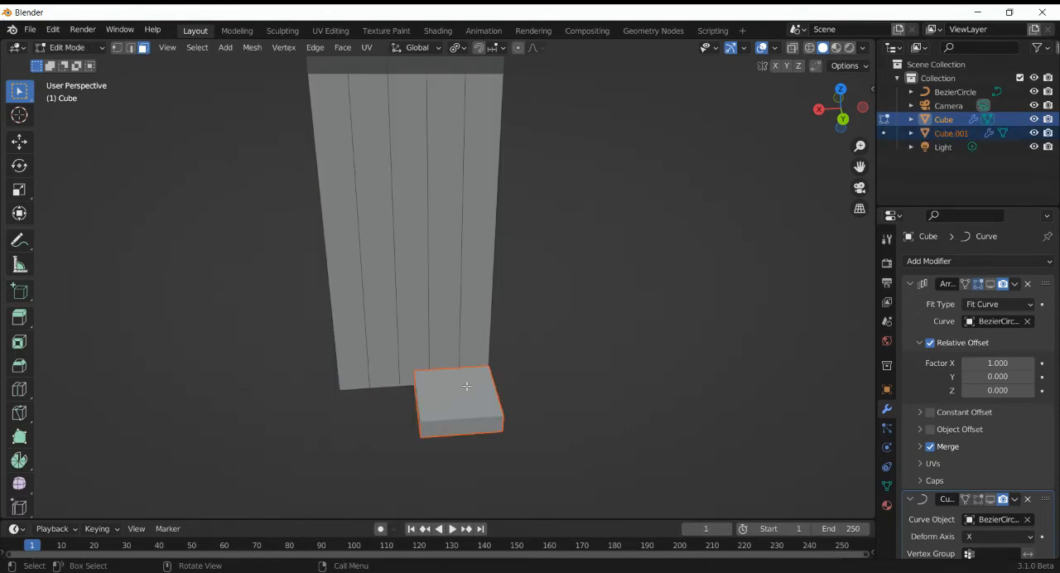
key(Tab)
click(468, 391)
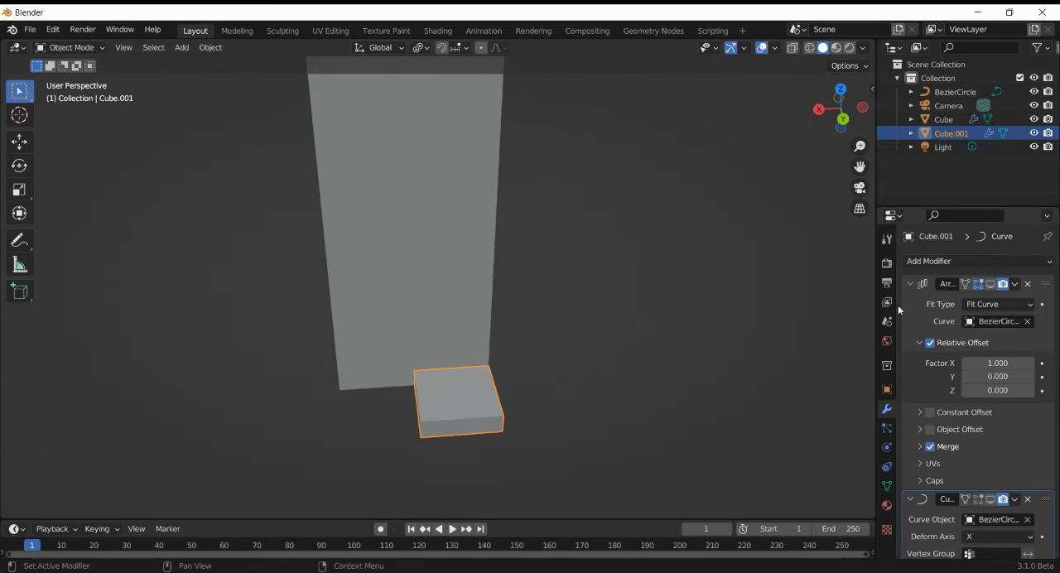
- Add a new Array modifier to the slab and remove its inherited Array and Curve modifiers
click(975, 257)
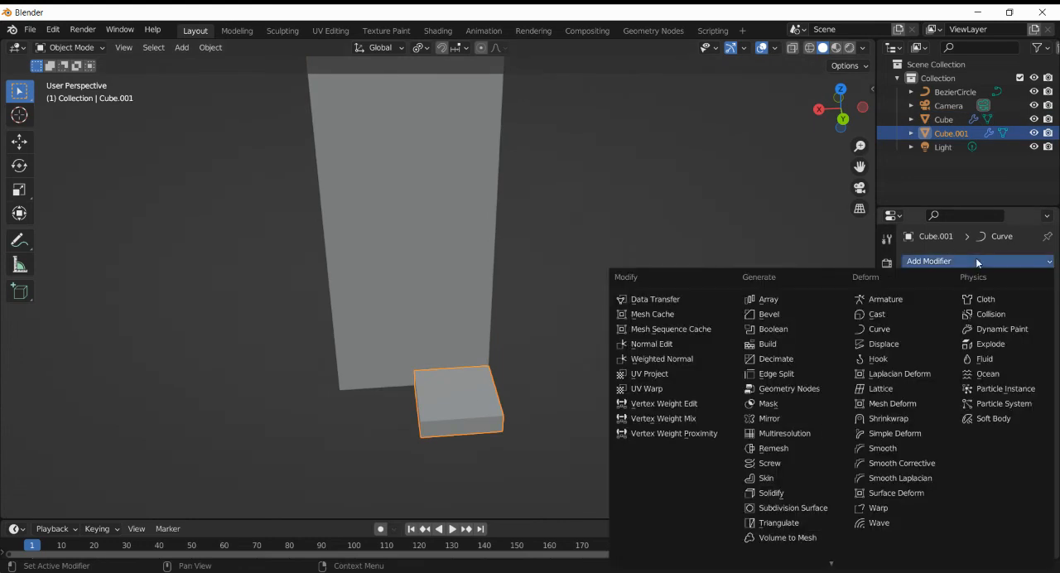
click(756, 289)
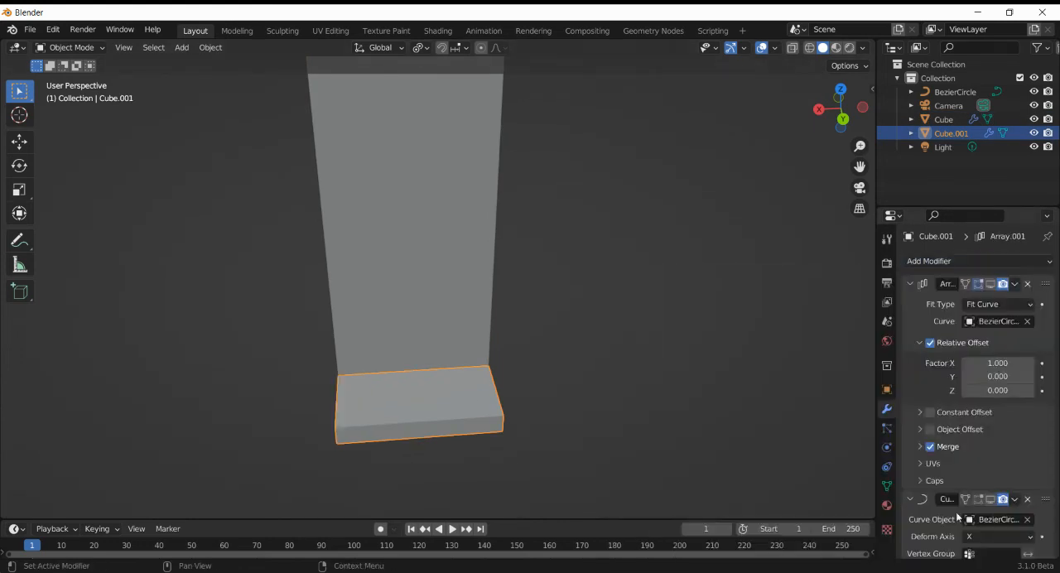
scroll(959, 489, down, 6)
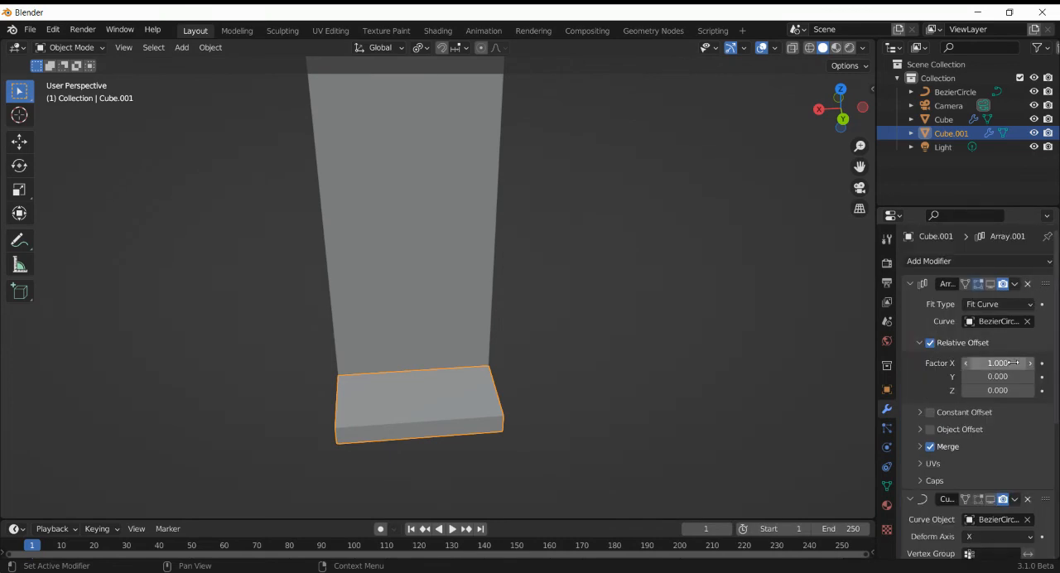
click(1029, 284)
click(1029, 284)
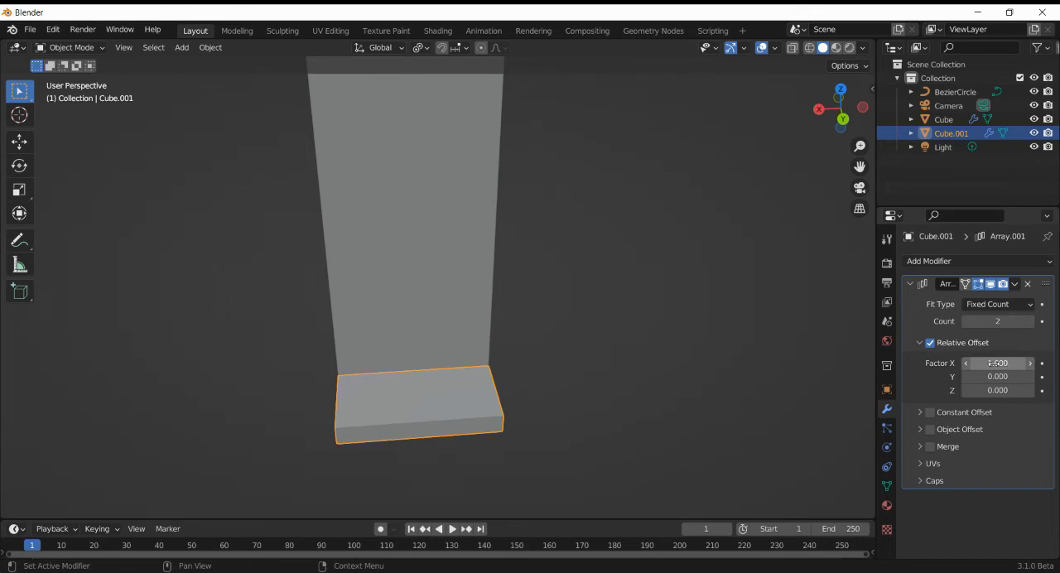
- Set the slab array's relative offset to 0.5 on Z and 0.5 on X
click(990, 391)
text(0.5)
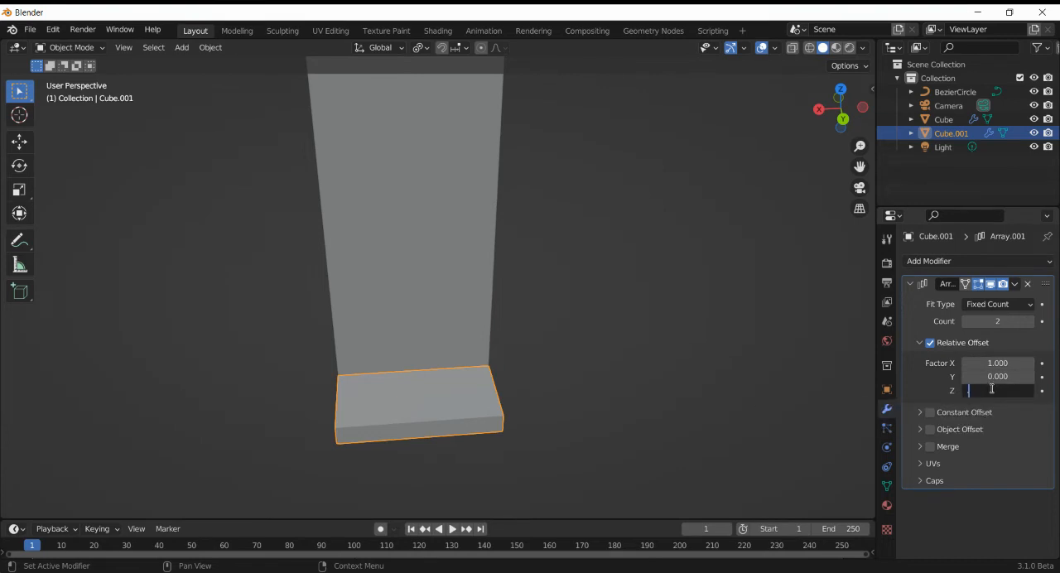
key(Return)
click(1004, 361)
key(BackSpace)
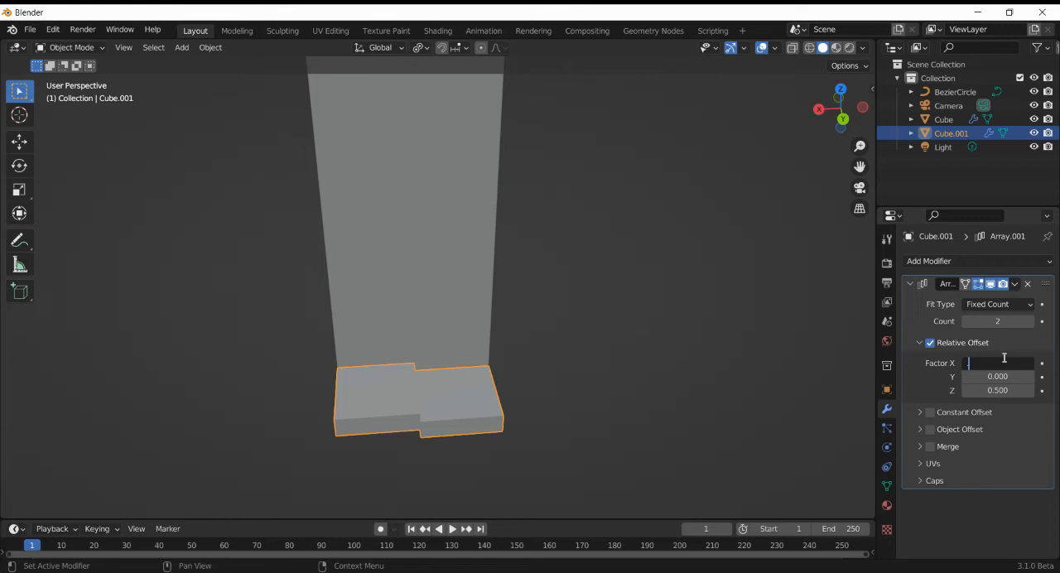
text(.5)
key(Return)
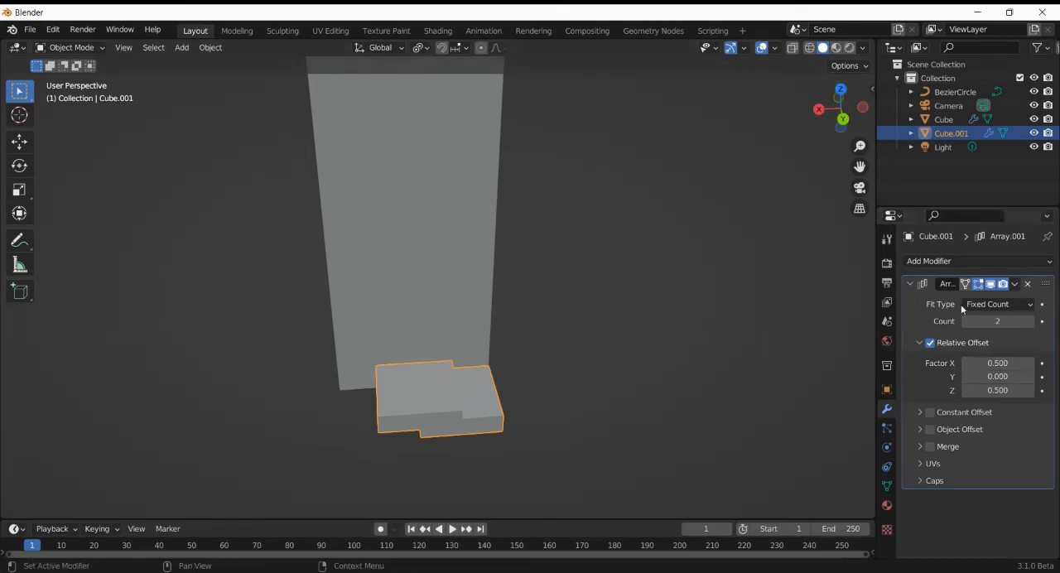
- Set the slab array's fit type to Fit Curve with BezierCircle as its curve
click(1027, 304)
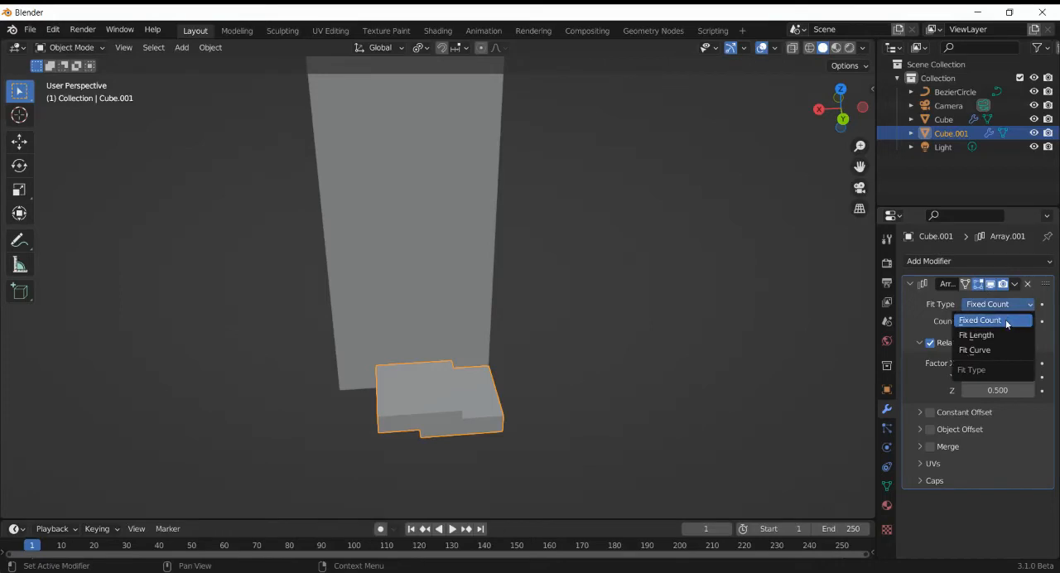
click(999, 348)
click(1027, 321)
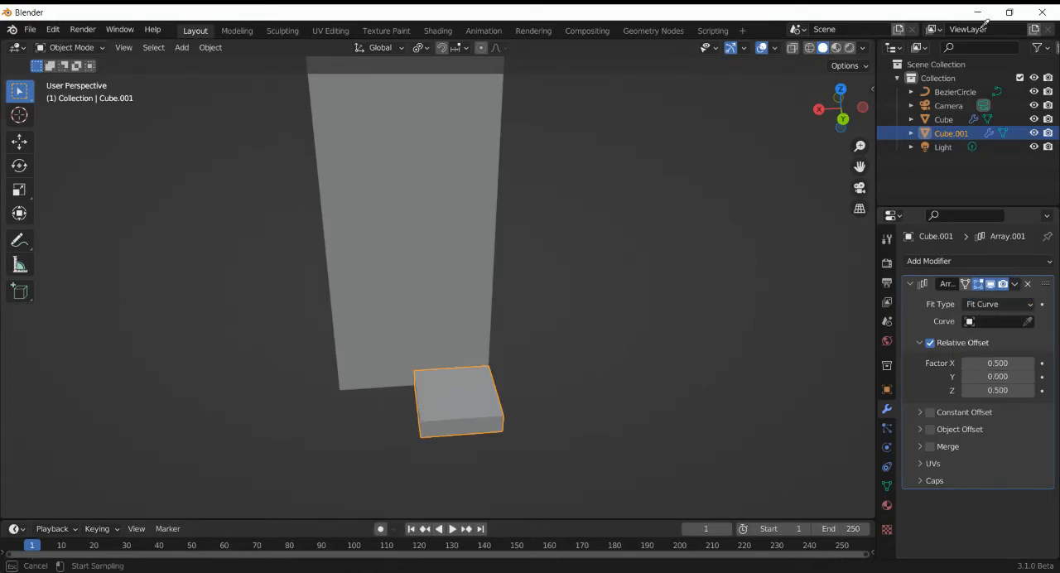
click(954, 92)
scroll(729, 270, down, 4)
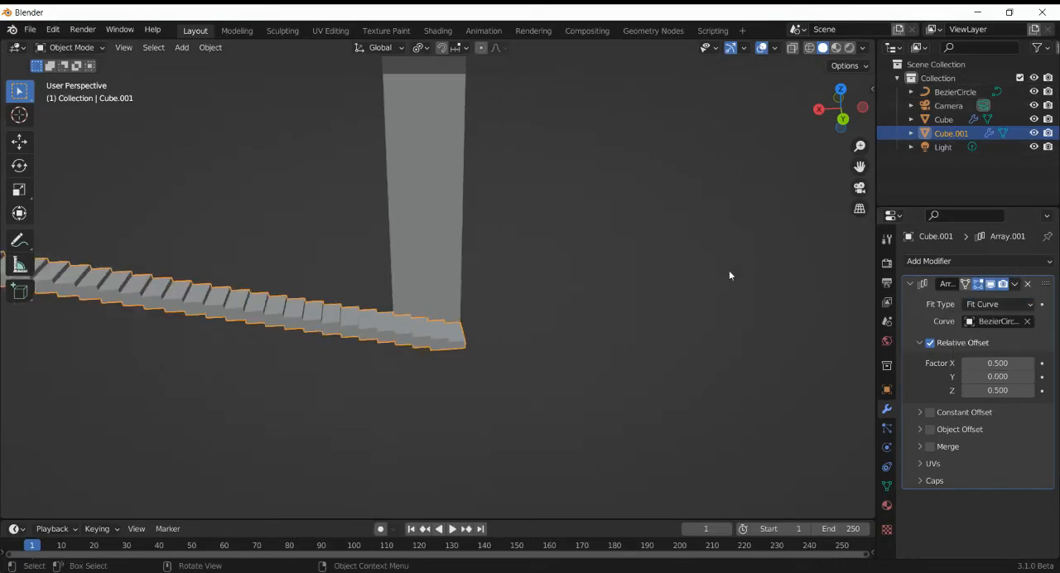
- Add a Curve modifier to the arrayed steps with BezierCircle as the curve object
scroll(729, 270, up, 2)
click(948, 261)
click(892, 325)
click(1027, 520)
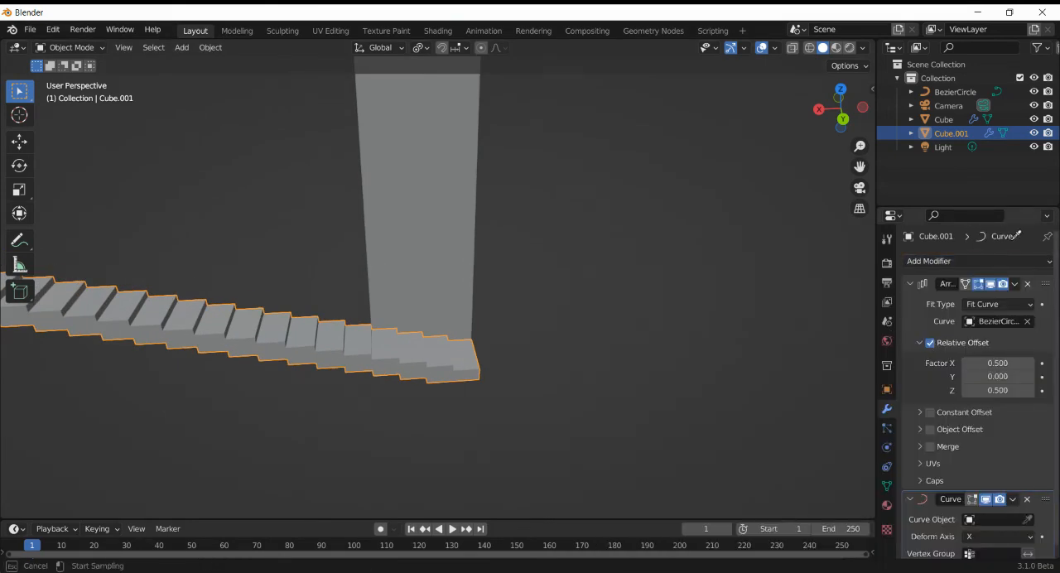
click(954, 92)
- Turn the viewport display of the wall's Array and Curve modifiers back on
click(469, 236)
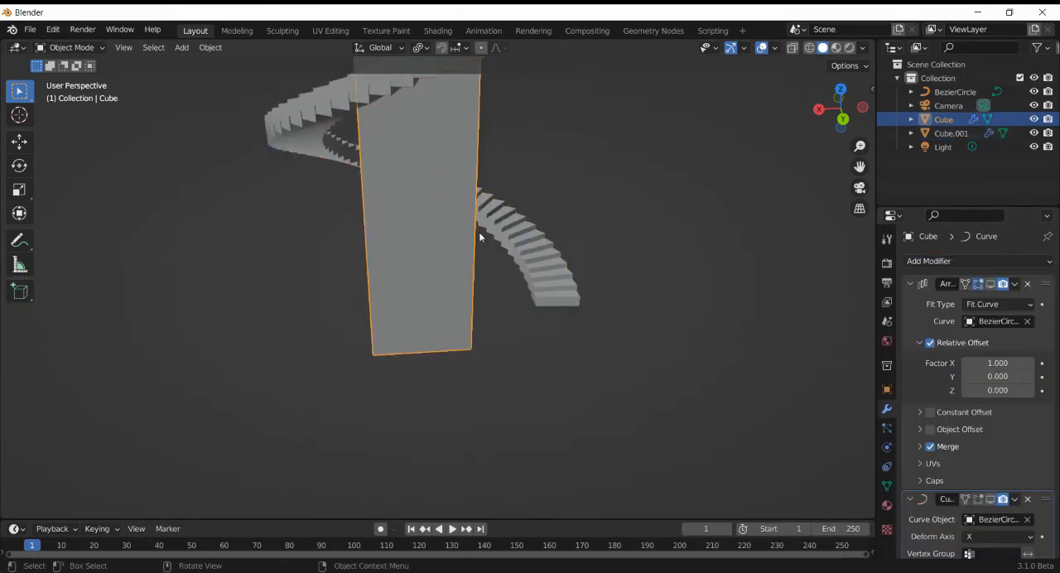
click(992, 283)
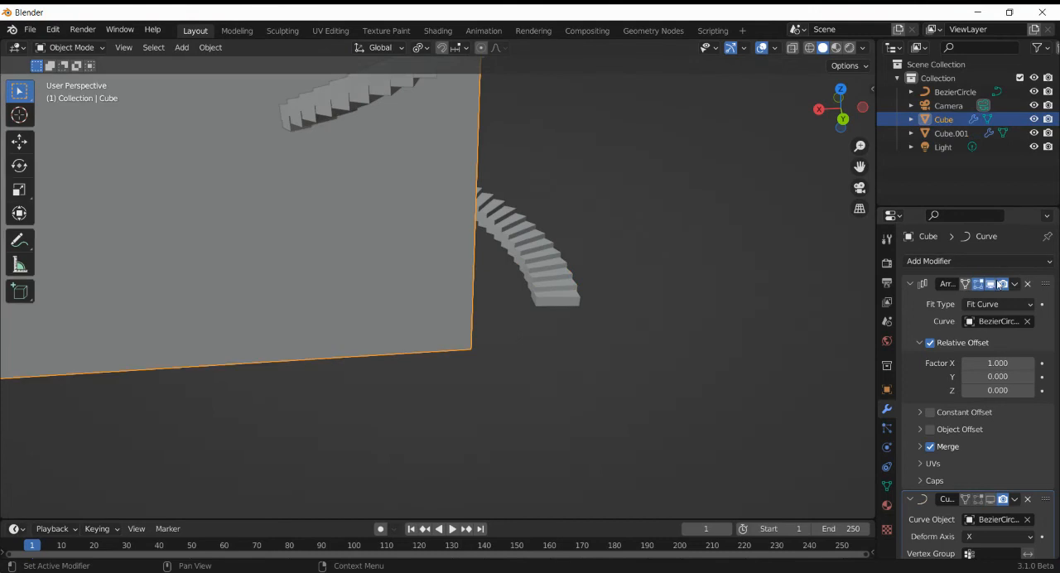
click(991, 499)
- Enter Edit Mode on the spiral staircase, select the step's top face and enable the Curve modifier's display in Edit Mode
drag(842, 107, 843, 121)
scroll(668, 232, down, 8)
scroll(668, 232, up, 4)
click(502, 227)
scroll(502, 227, up, 2)
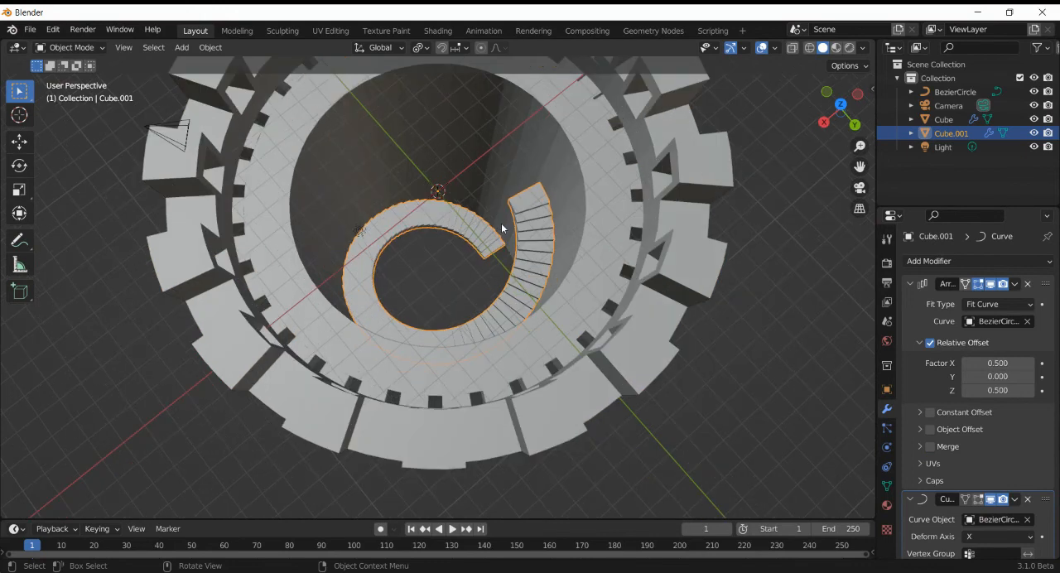
key(Tab)
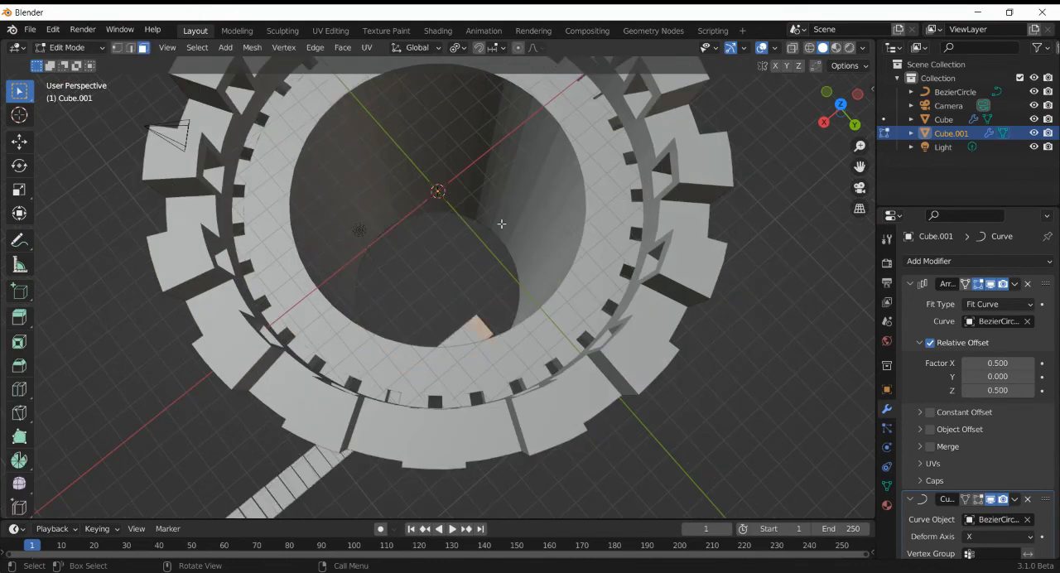
click(479, 327)
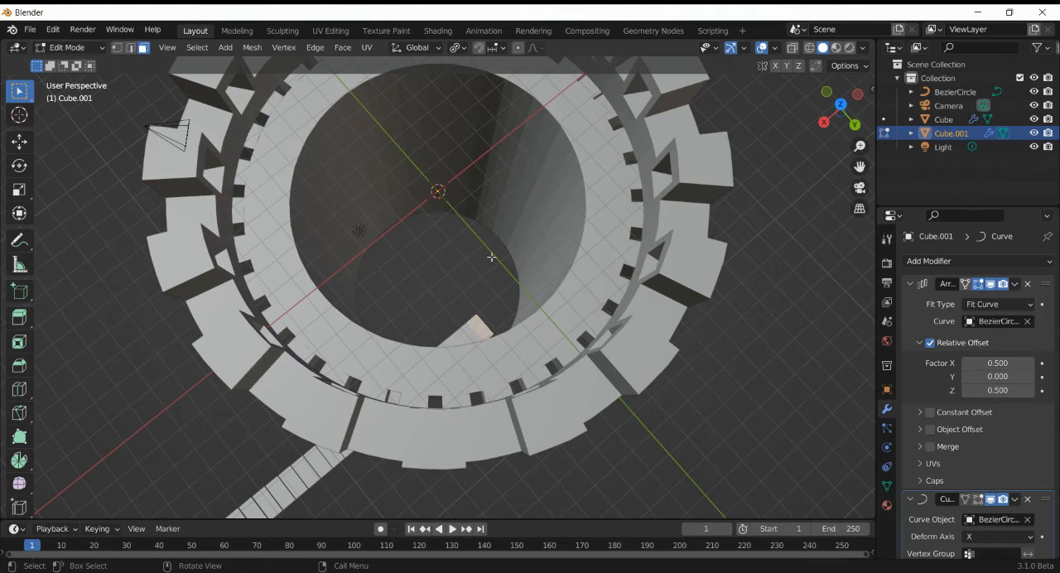
click(978, 498)
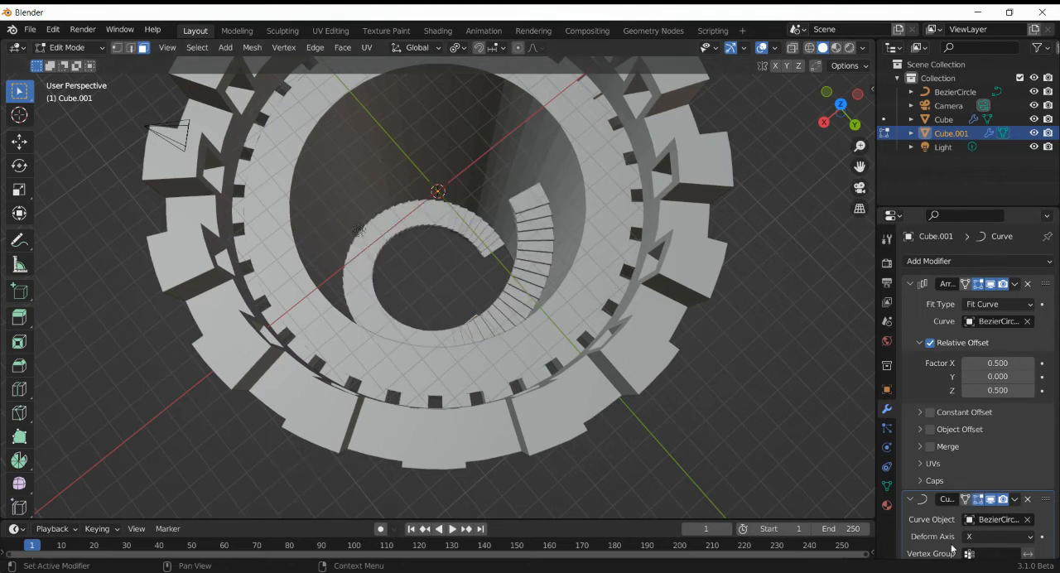
- Move the selected face of the staircase's base step about -1.21 m along Z
key(g)
key(z)
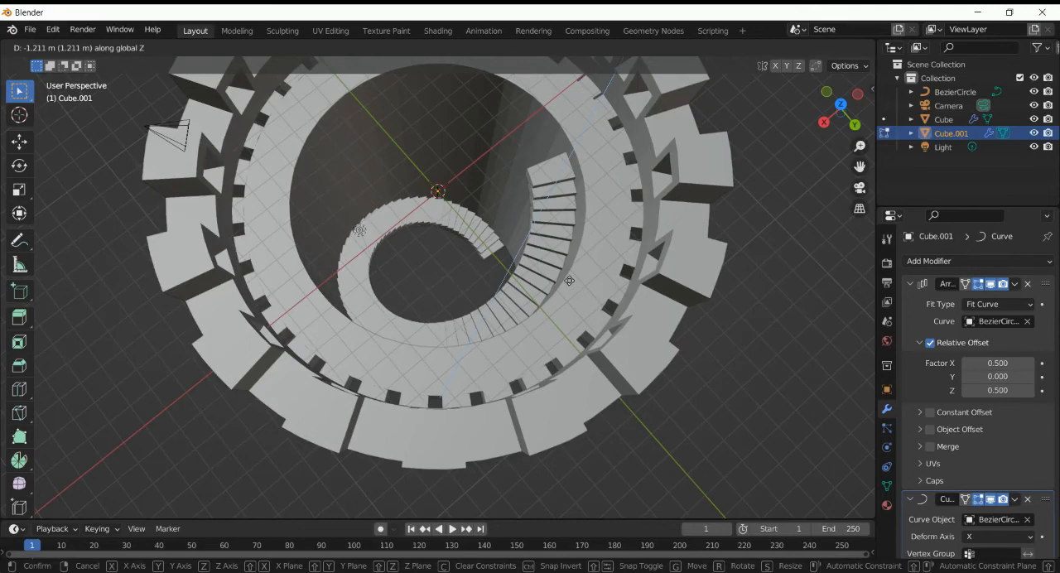
click(569, 281)
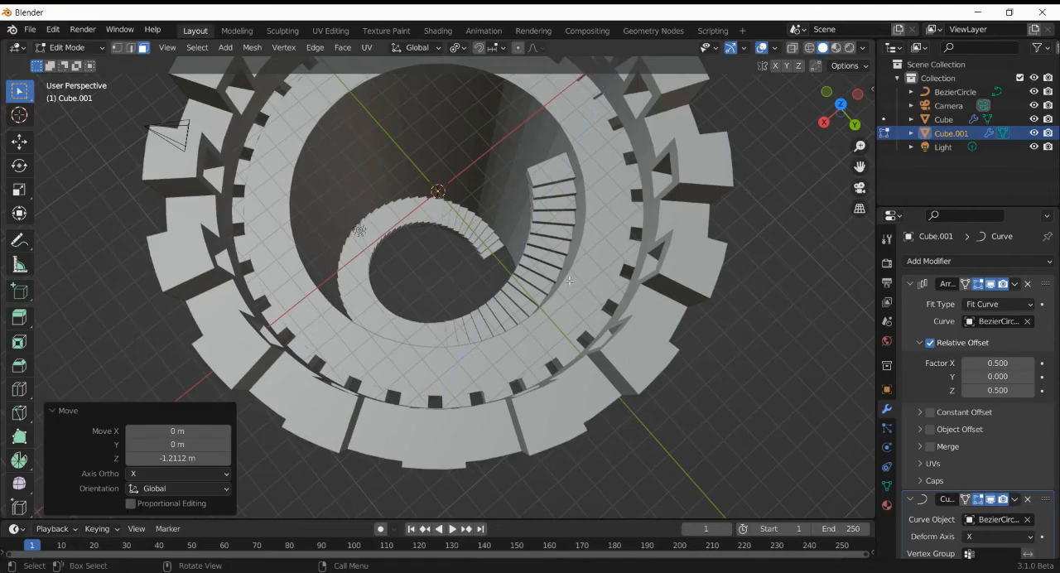
drag(840, 103, 703, 253)
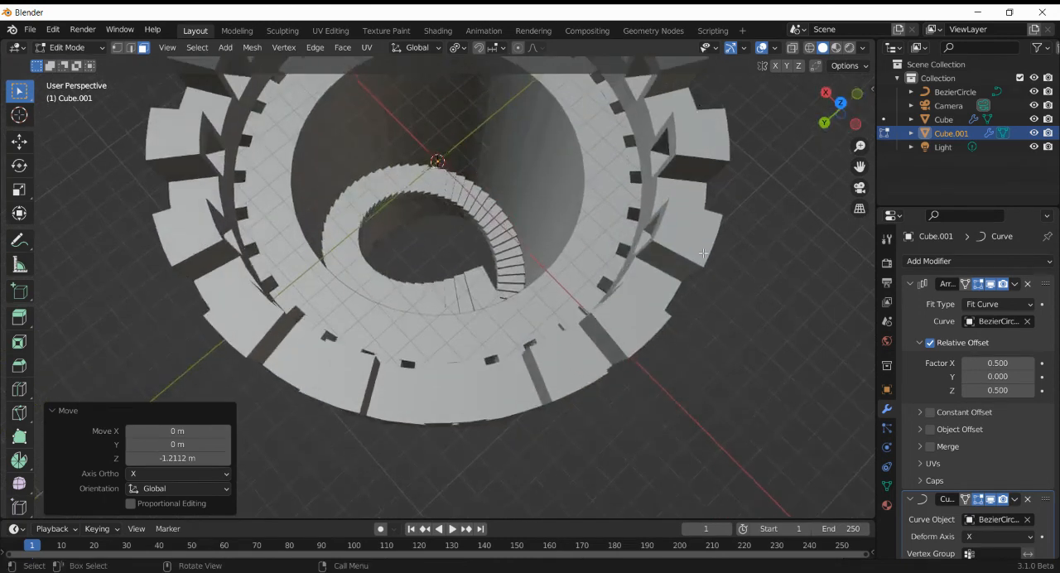
scroll(554, 267, up, 2)
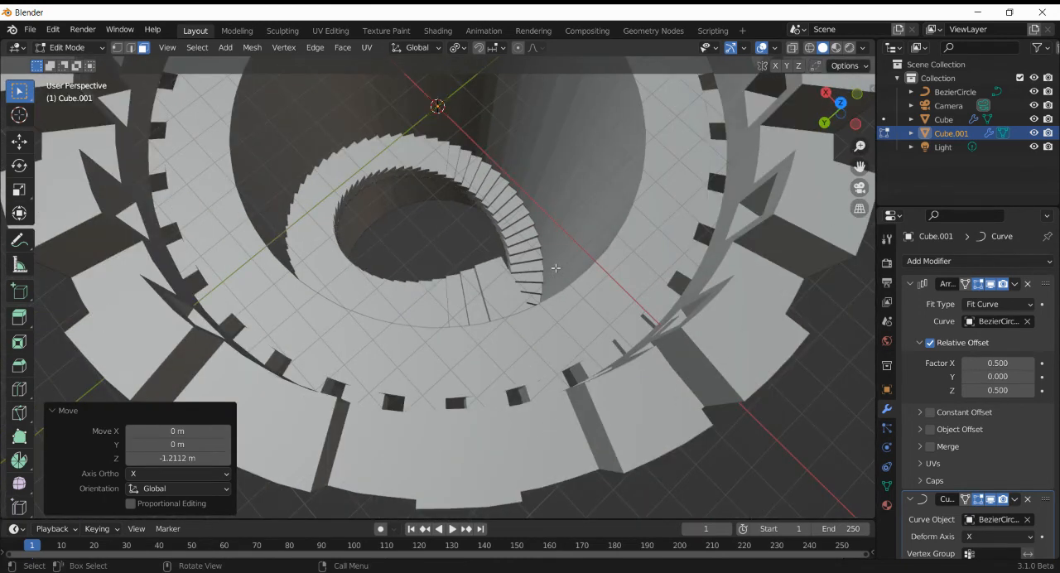
key(g)
key(z)
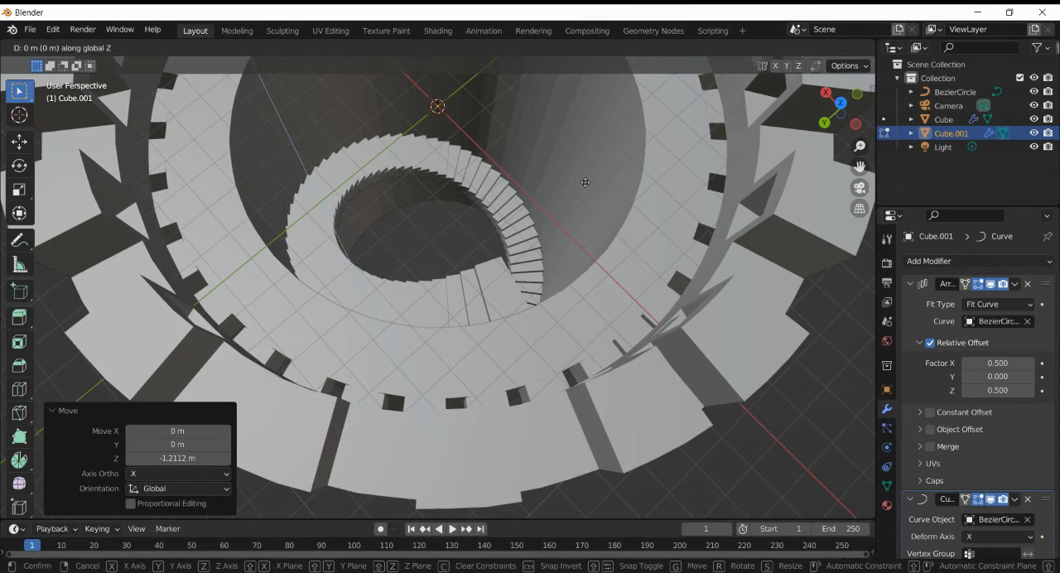
text(.0)
key(BackSpace)
text(1)
key(BackSpace)
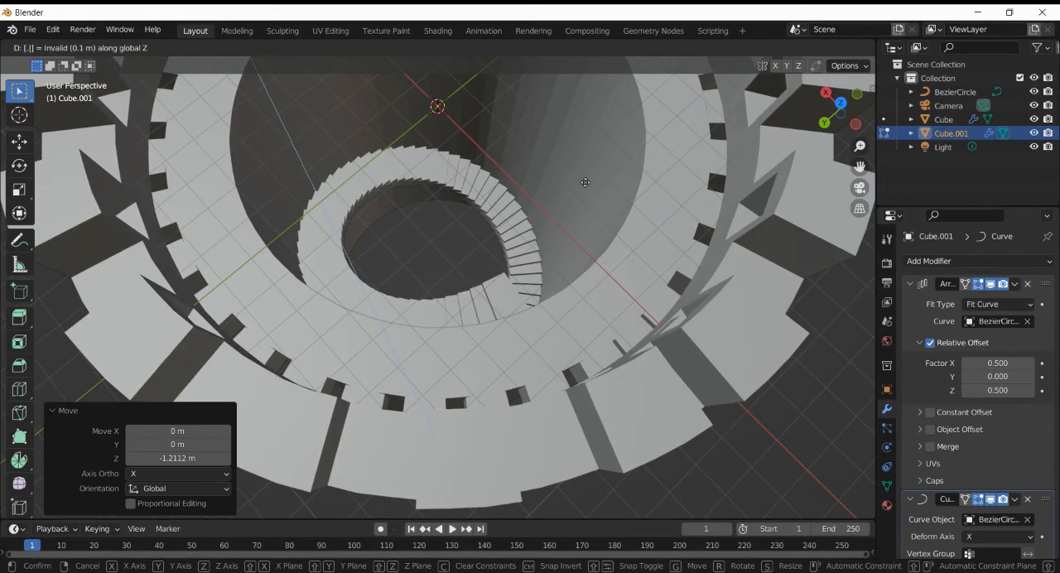
text(02)
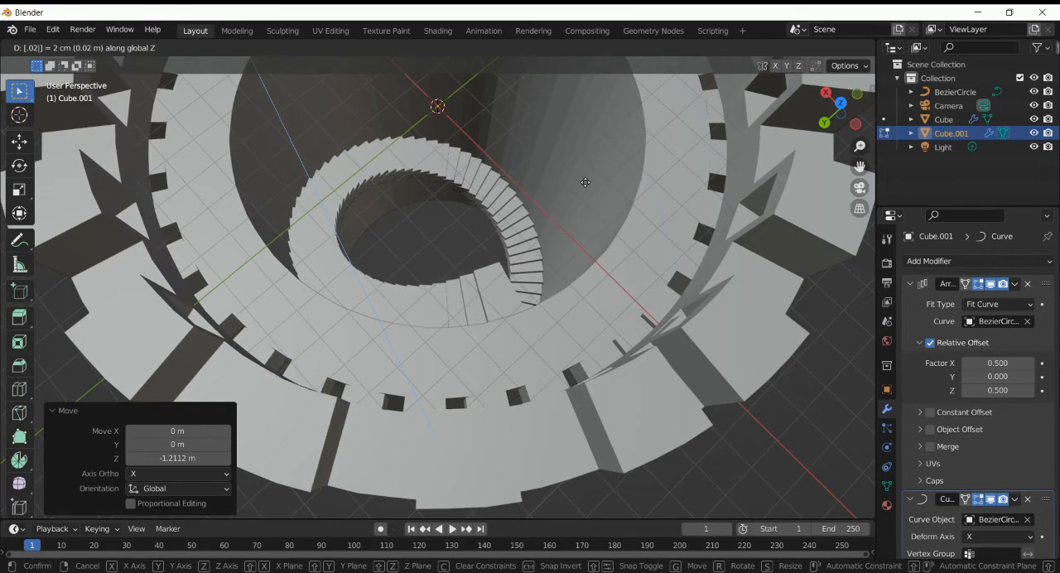
text(5)
key(BackSpace)
key(BackSpace)
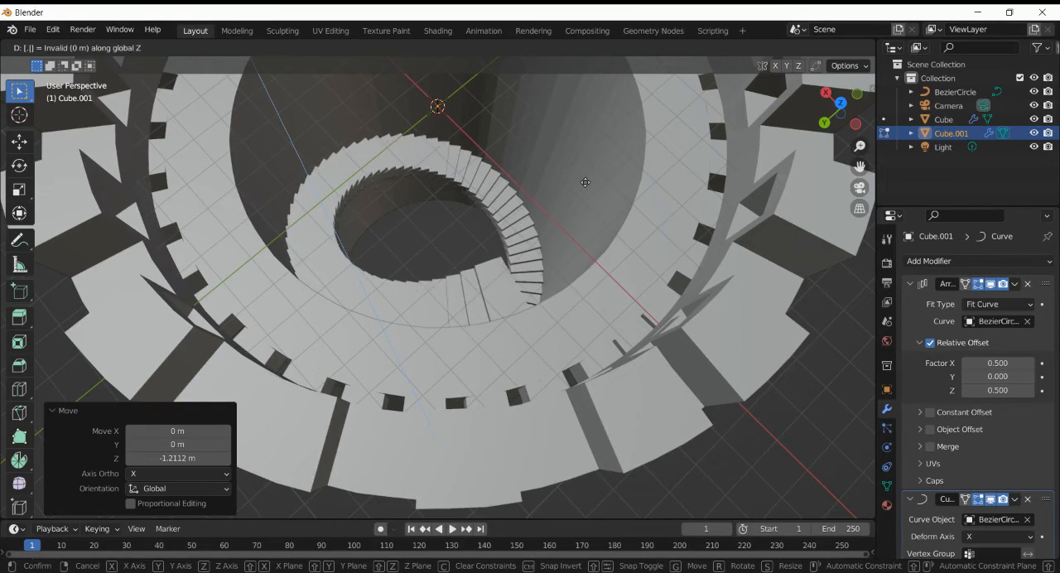
key(Return)
- Undo the last two Z moves of the staircase's base step face
drag(828, 116, 613, 121)
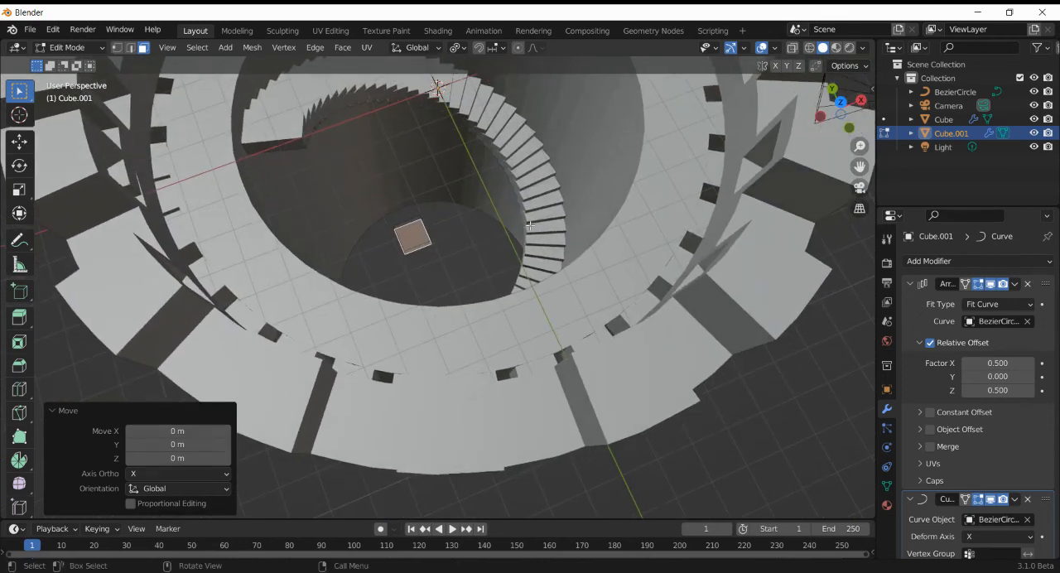
key(ctrl+z)
key(ctrl+z)
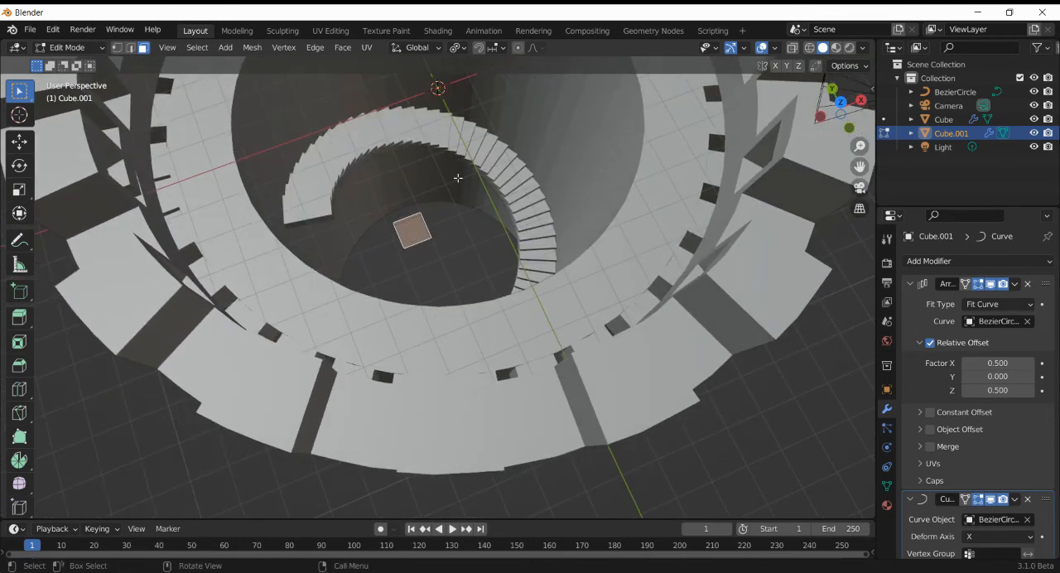
- Move the base step's selected face about 0.27 m up and about 0.10 m back down along Z
key(g)
key(z)
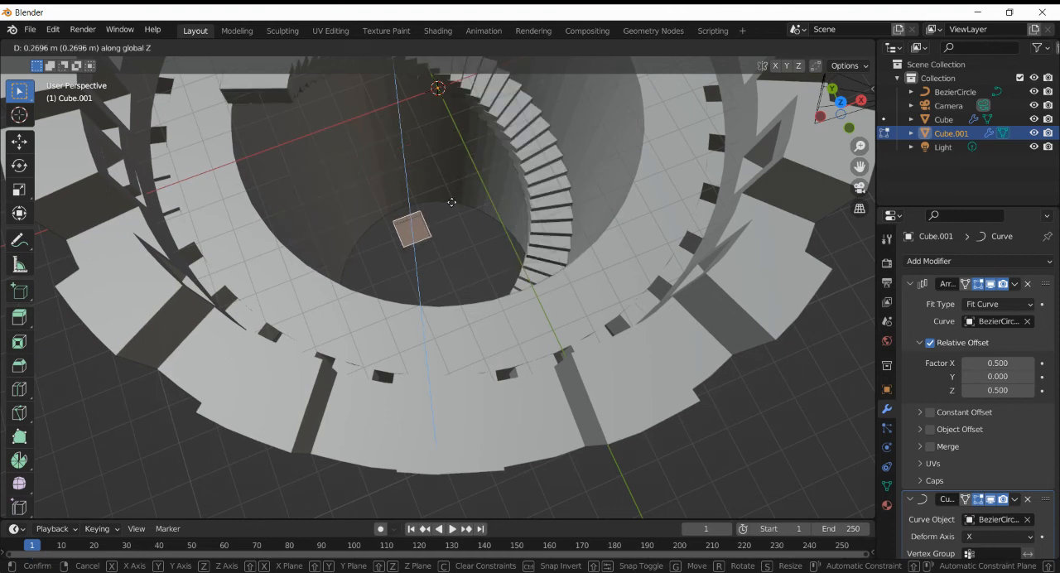
click(452, 203)
key(g)
key(z)
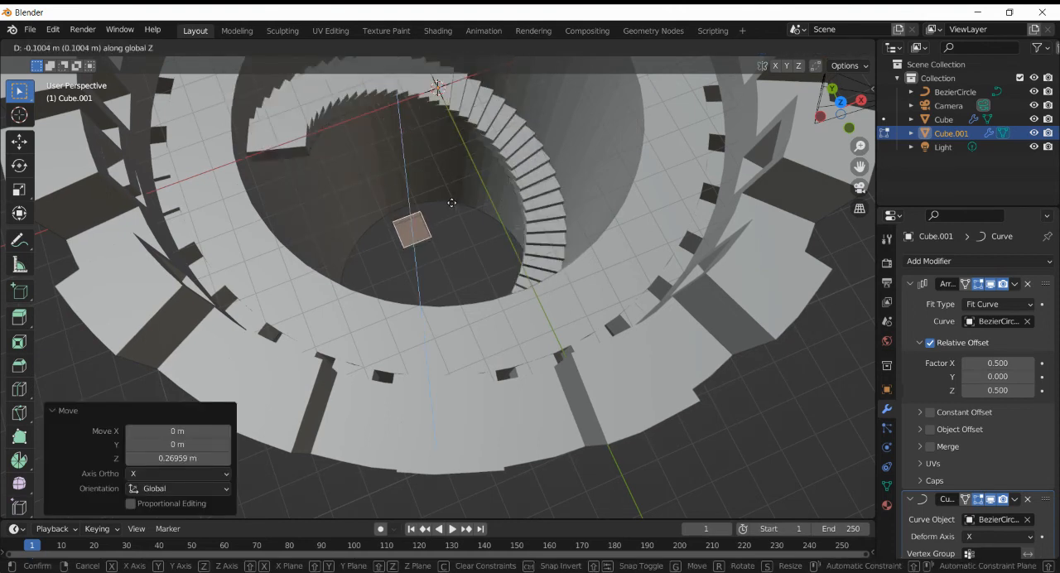
click(451, 203)
- Raise the base step's selected face by exactly 0.065 m along Z
text(gz.01)
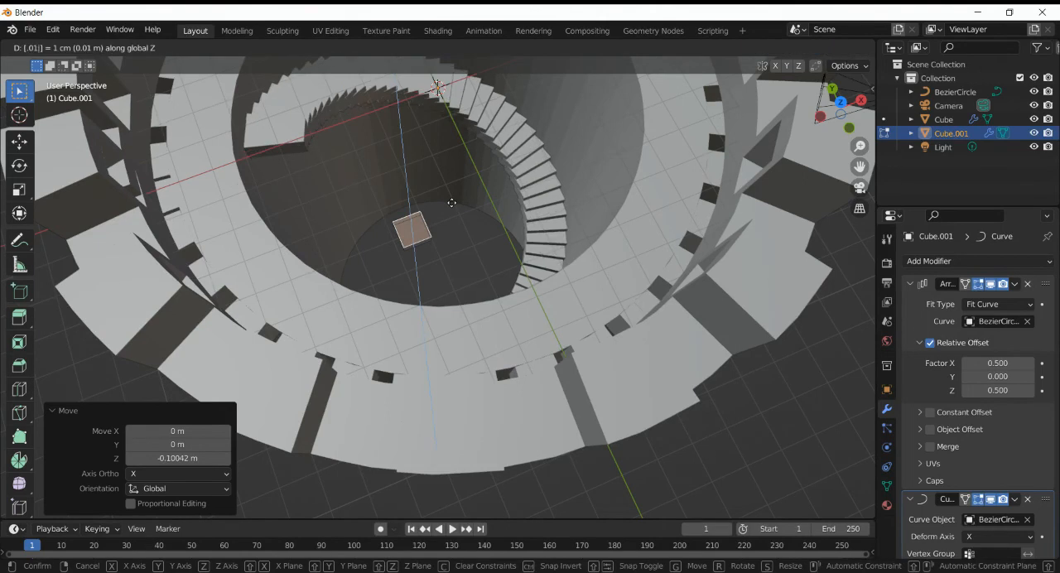
key(BackSpace)
text(5)
key(BackSpace)
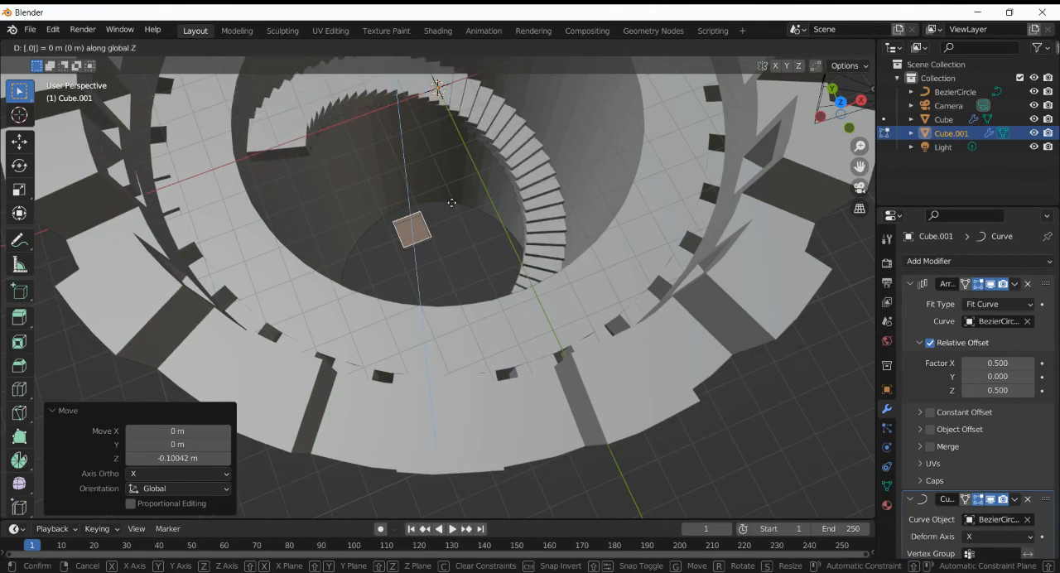
text(6)
key(BackSpace)
text(7)
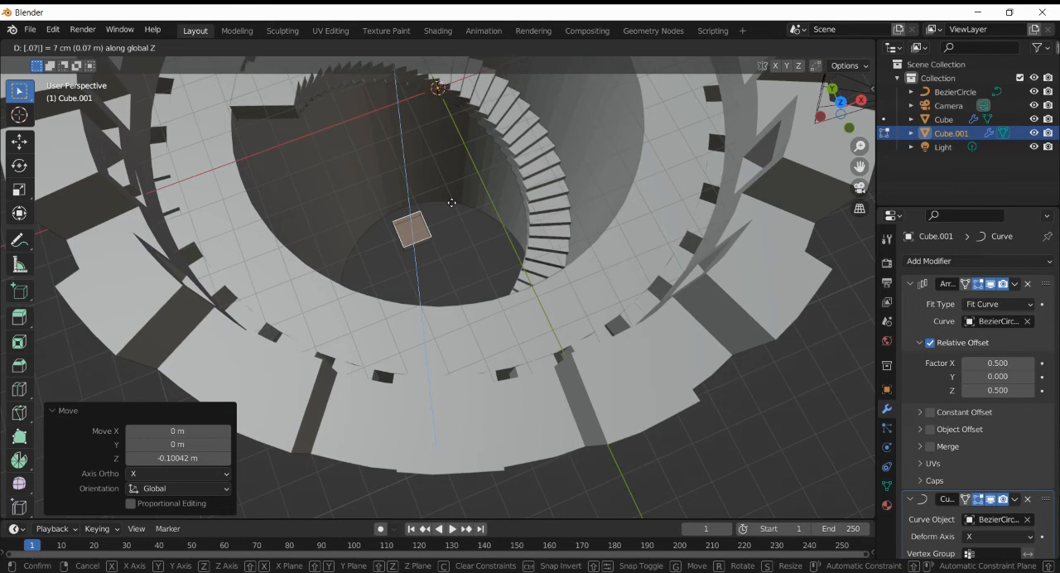
key(BackSpace)
text(65)
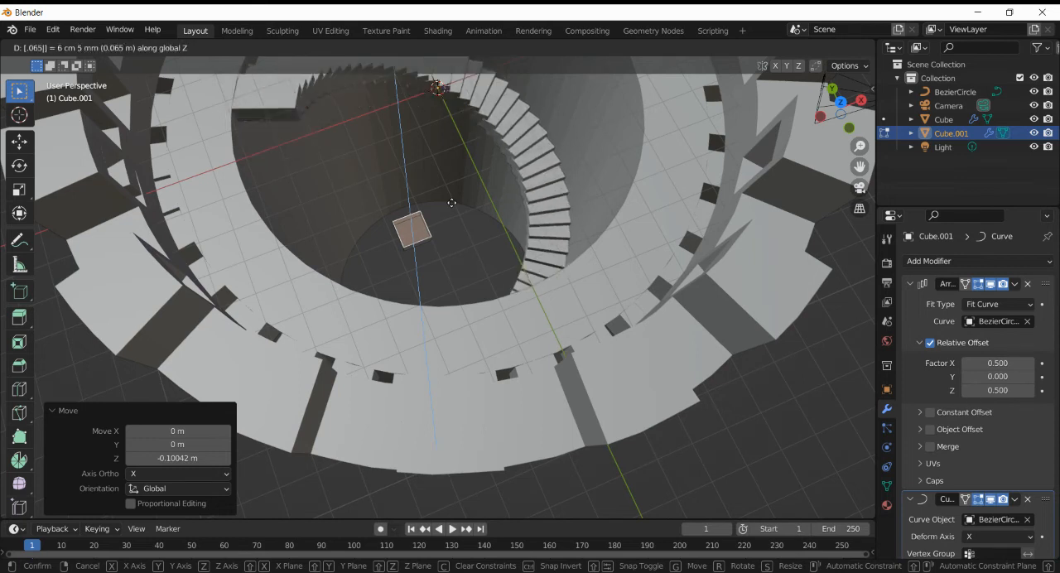
key(Return)
scroll(648, 260, down, 5)
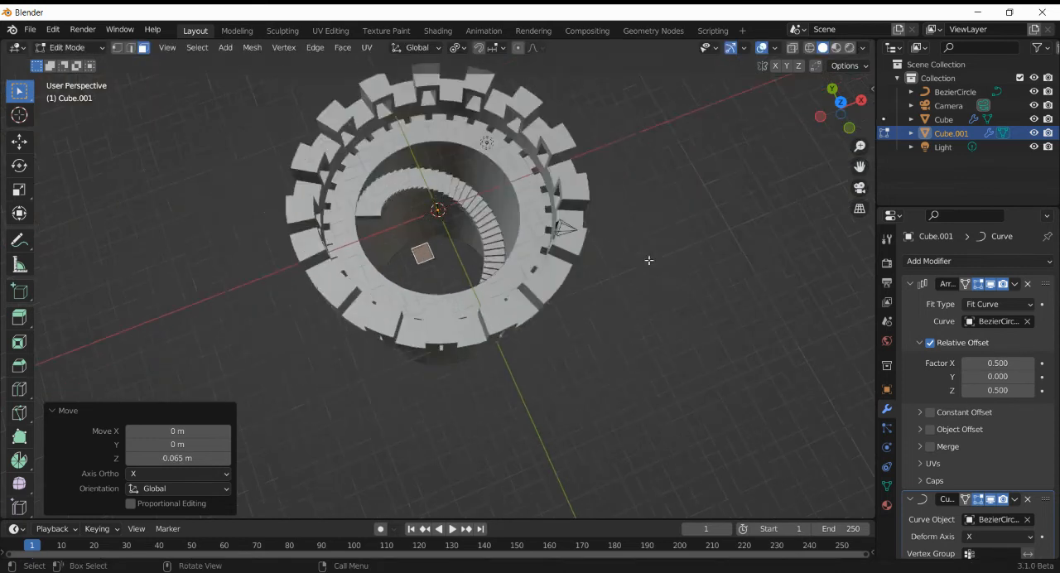
scroll(648, 260, up, 3)
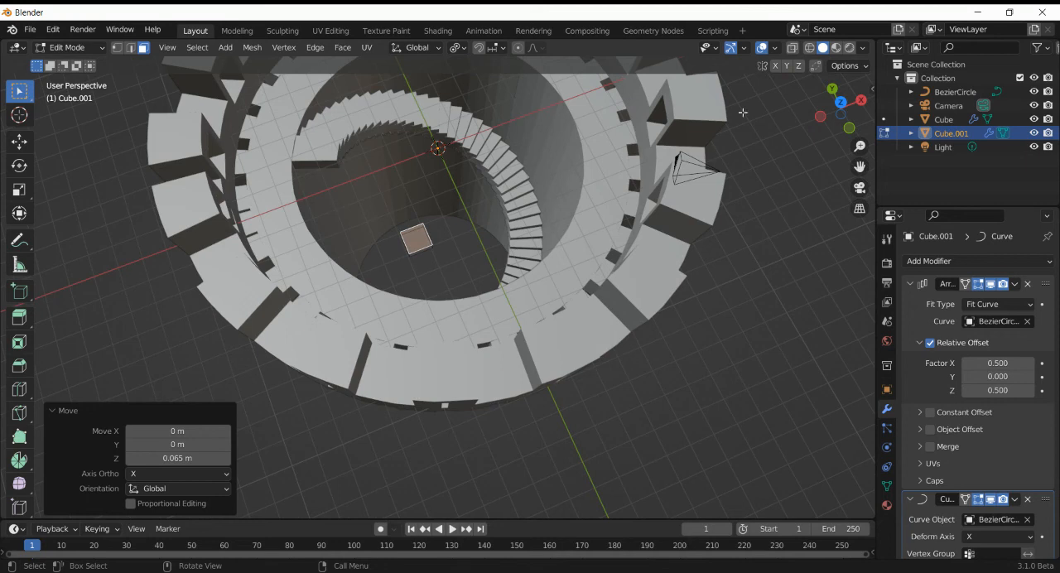
- Try to move the base step's narrow side face about 0.08 m along X and undo the move
drag(851, 117, 712, 126)
click(491, 266)
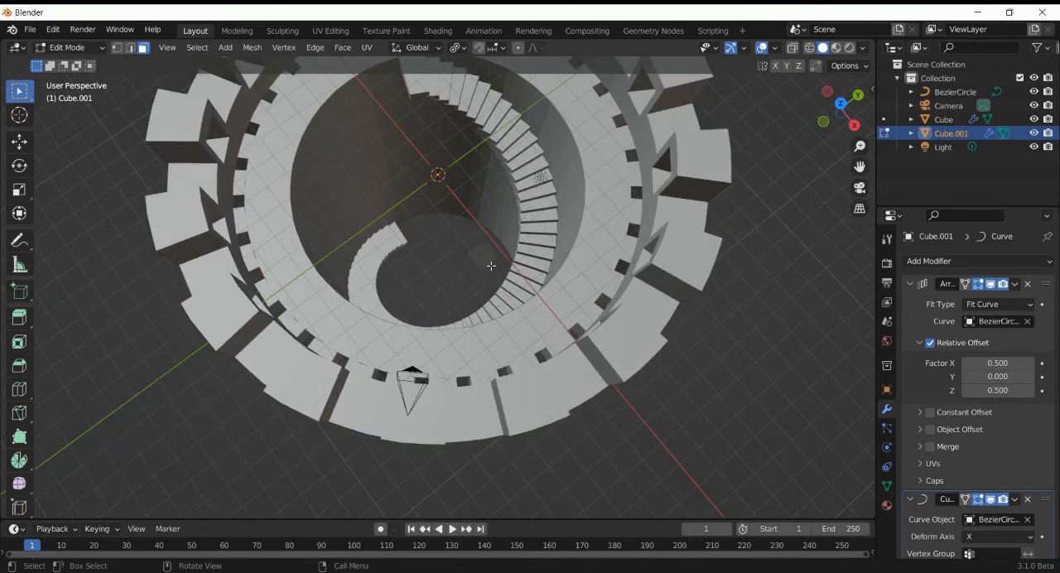
click(492, 262)
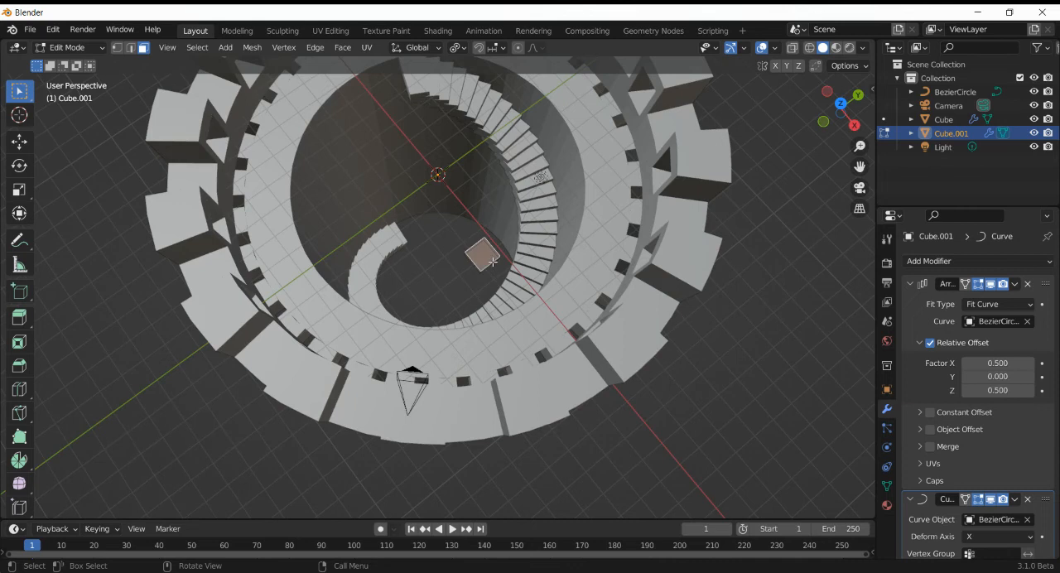
scroll(493, 262, up, 3)
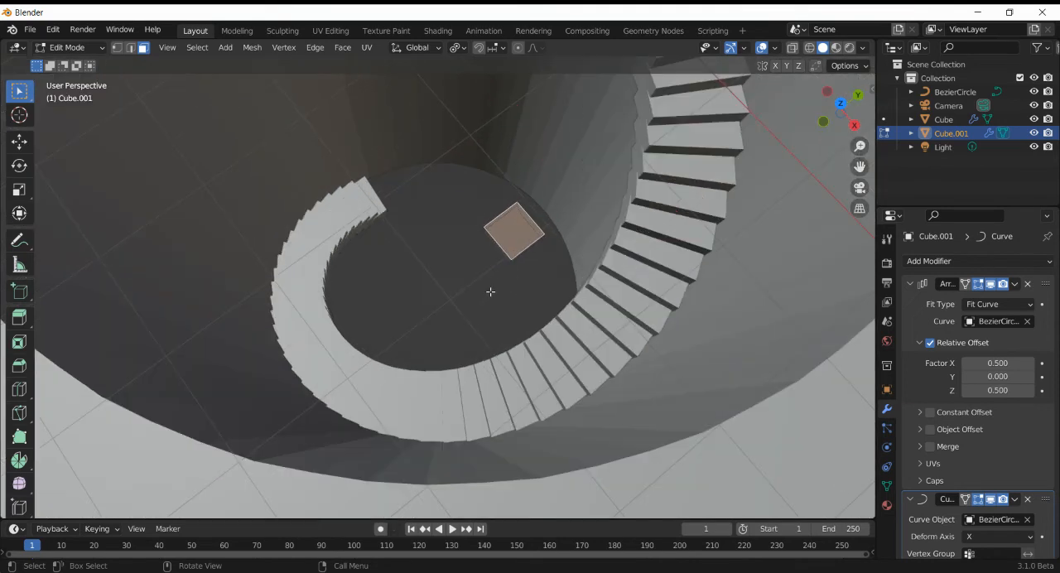
click(496, 246)
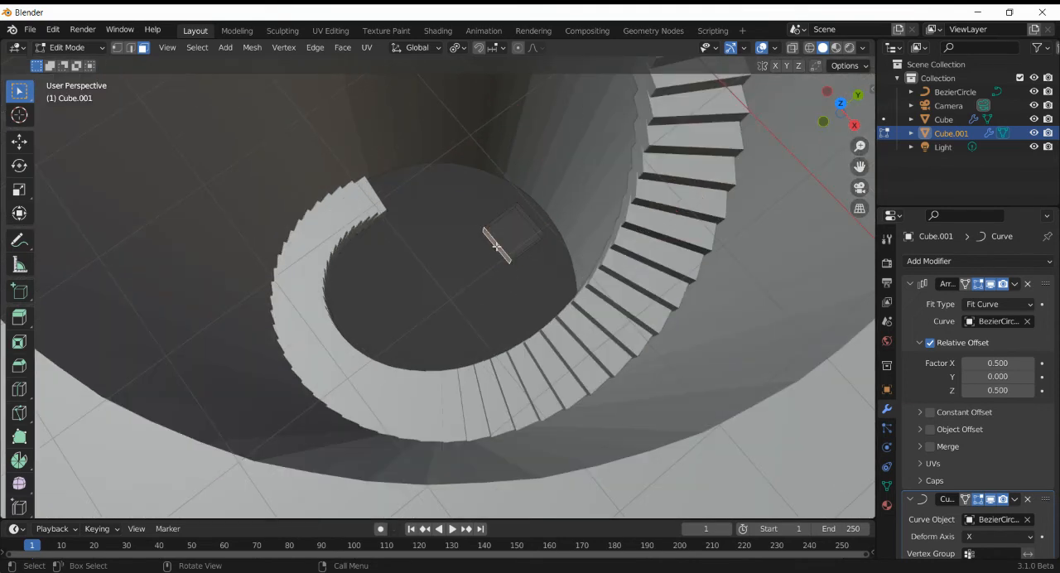
key(g)
key(x)
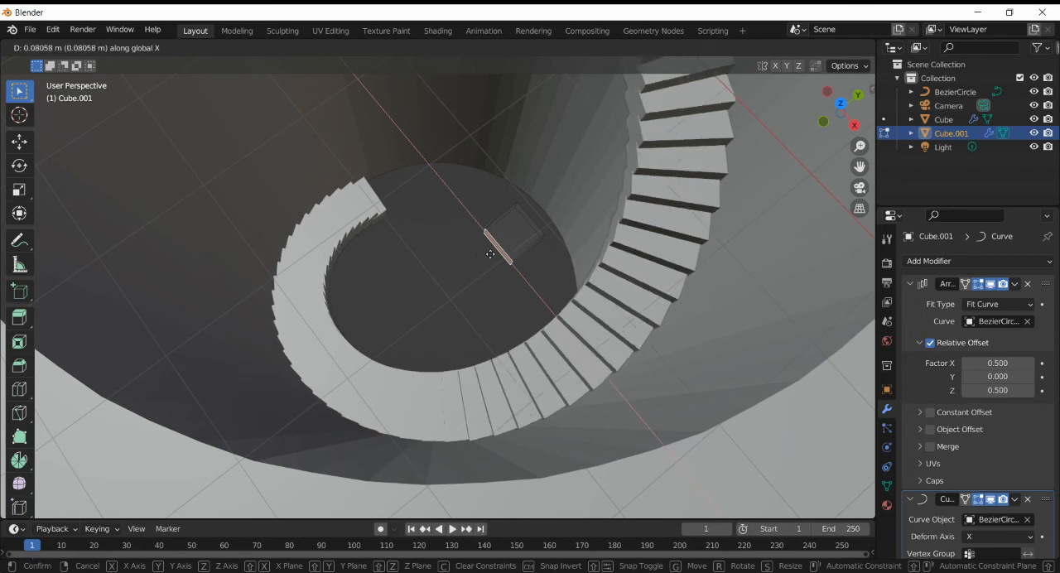
click(491, 254)
key(ctrl+z)
- Try to move the same side face along Y and undo the move
key(g)
key(y)
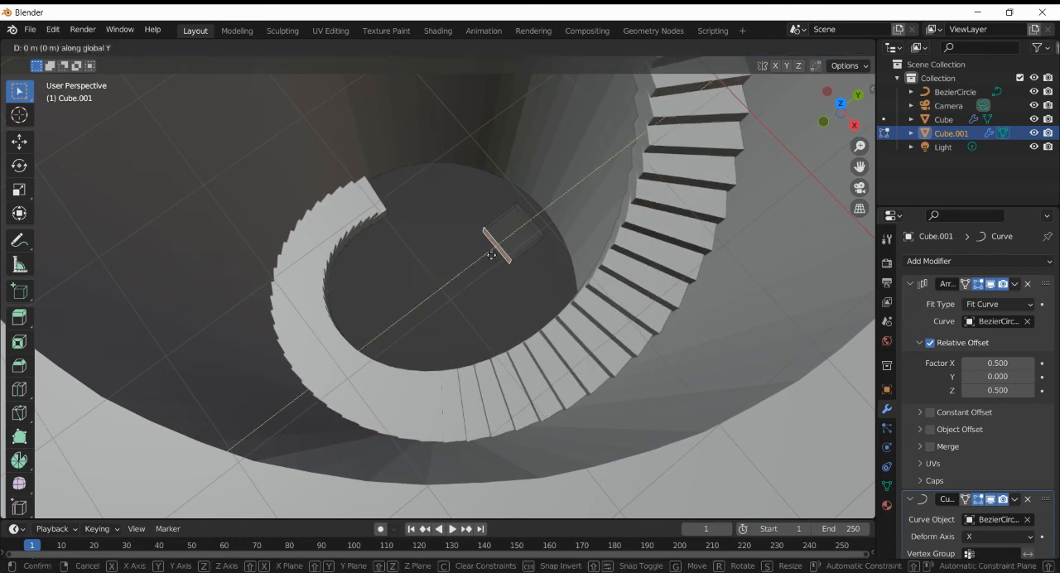
click(532, 244)
key(ctrl+z)
key(ctrl+z)
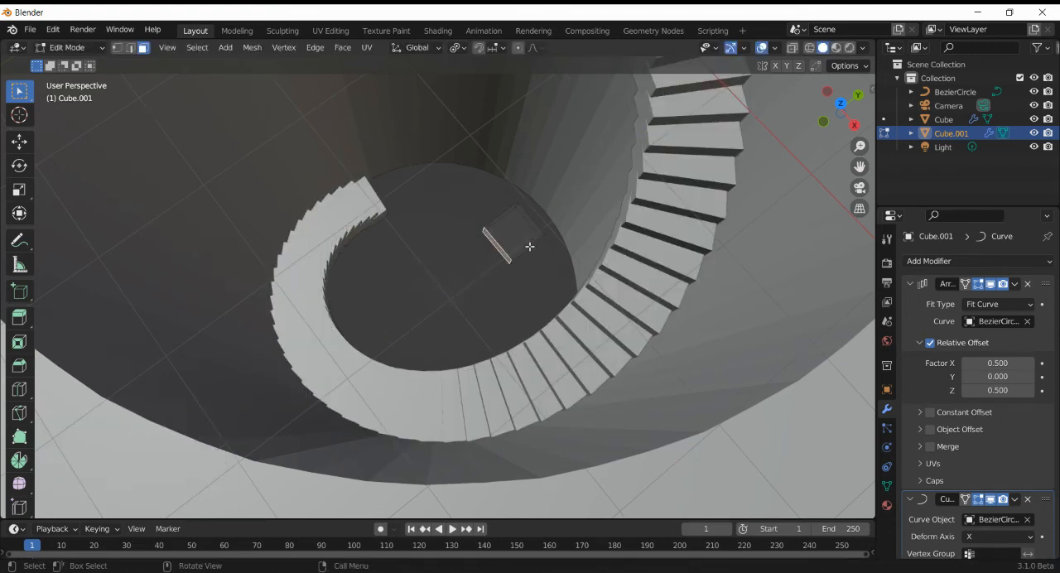
- Turn on X-ray and move the base step's +Y side face about 2.86 m along Y to widen the stairs inward
drag(827, 89, 582, 101)
click(795, 49)
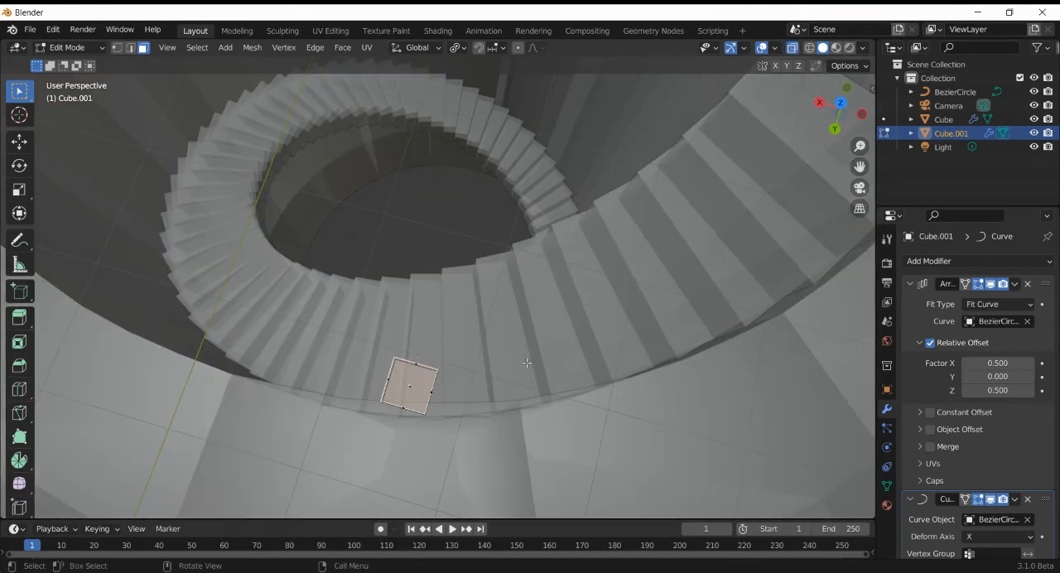
key(e)
key(y)
click(496, 377)
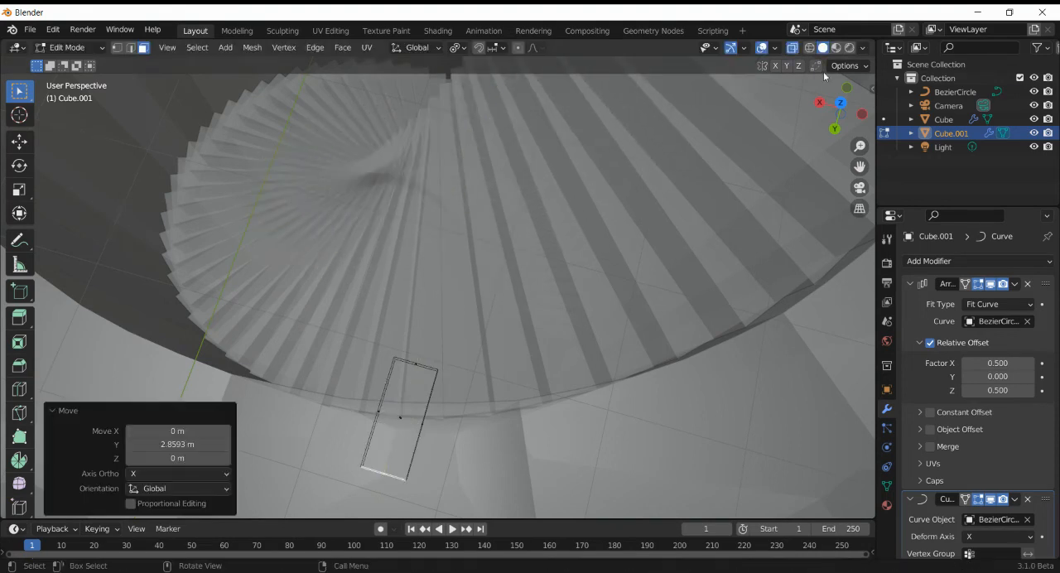
- From the top view, move the side face about 1.64 m further along Y to reach the tower's centre, and return to Object Mode
click(841, 104)
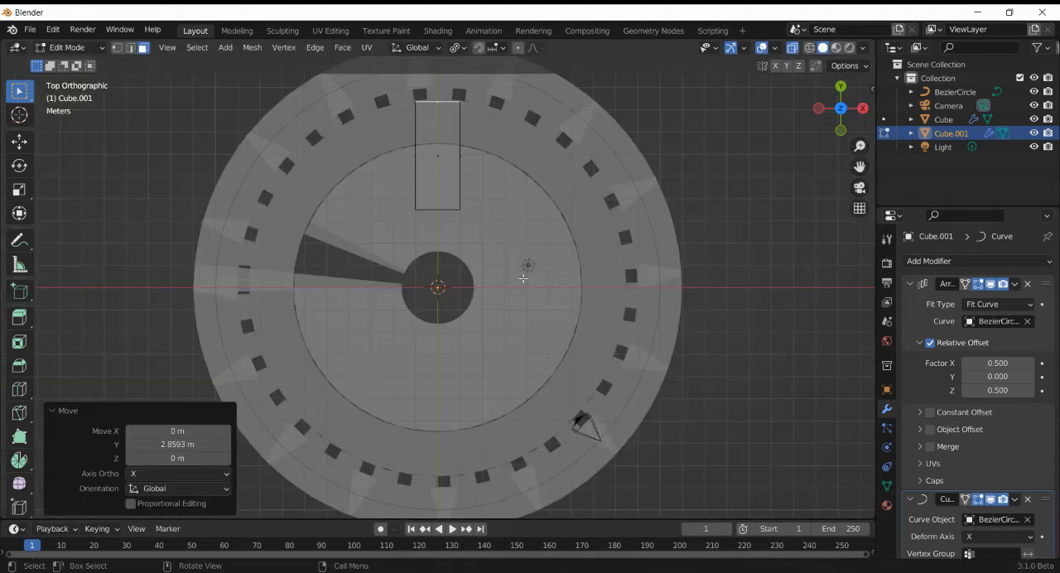
key(g)
key(y)
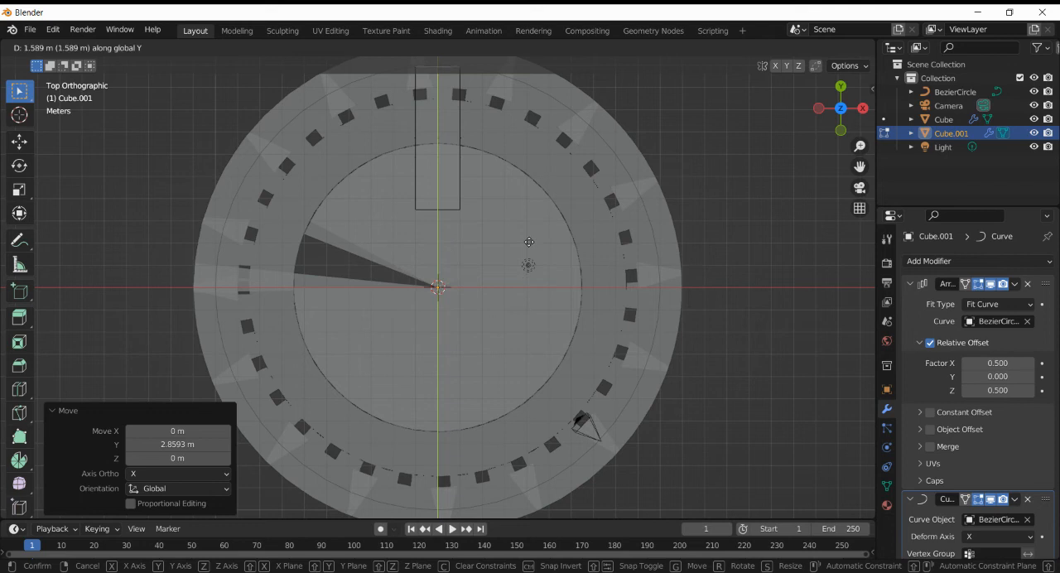
click(530, 242)
drag(838, 109, 12, 502)
scroll(791, 150, down, 6)
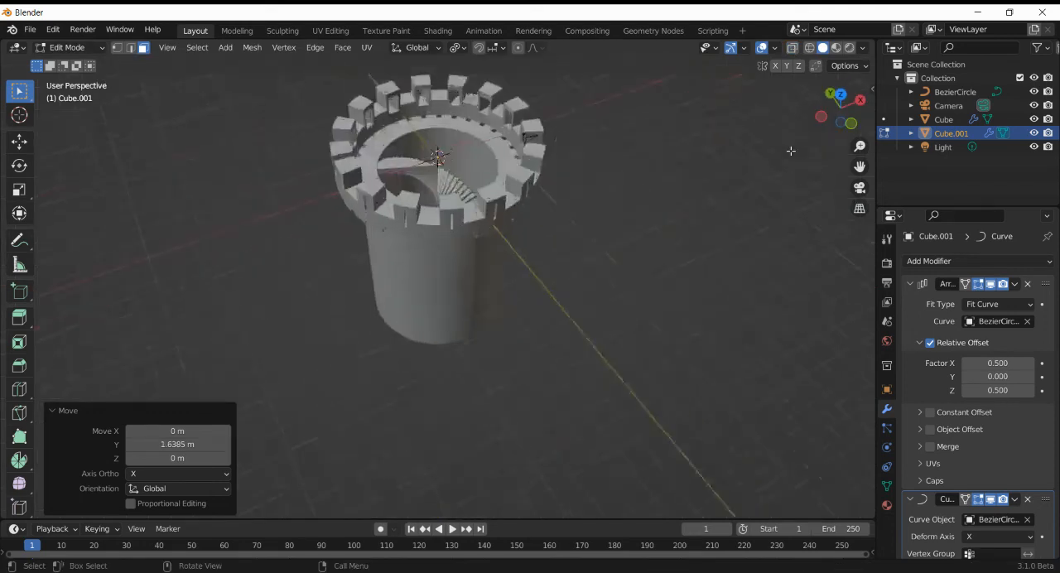
scroll(792, 150, up, 3)
mouse_move(849, 102)
mouse_down()
mouse_move(796, 147)
mouse_move(699, 150)
mouse_move(607, 132)
mouse_move(599, 153)
mouse_move(842, 107)
mouse_up()
key(Tab)
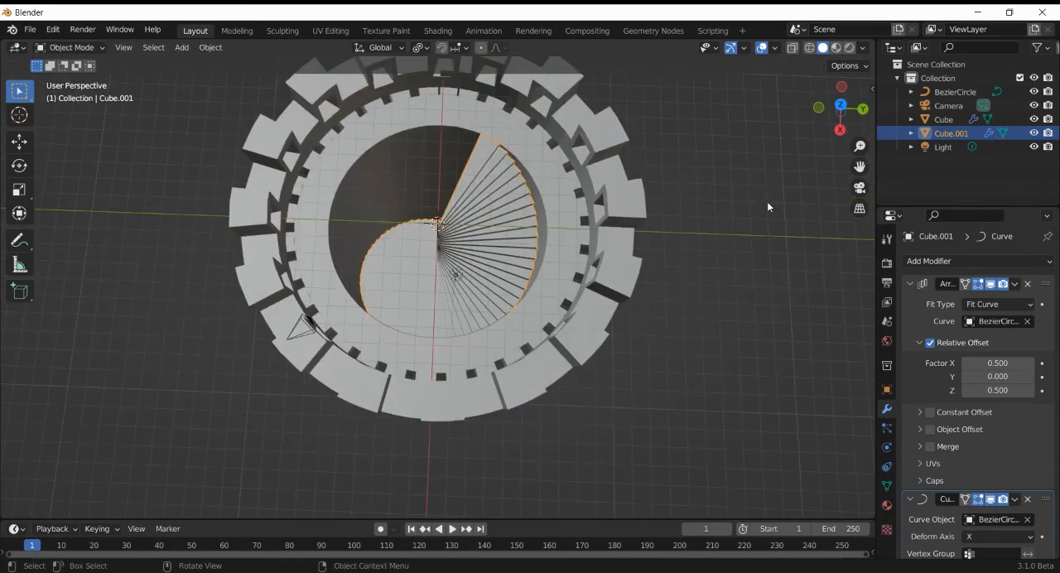
- Add a cylinder mesh with 32 vertices, 1 m radius and 2 m depth at the tower's centre
key(shift+a)
mouse_move(766, 189)
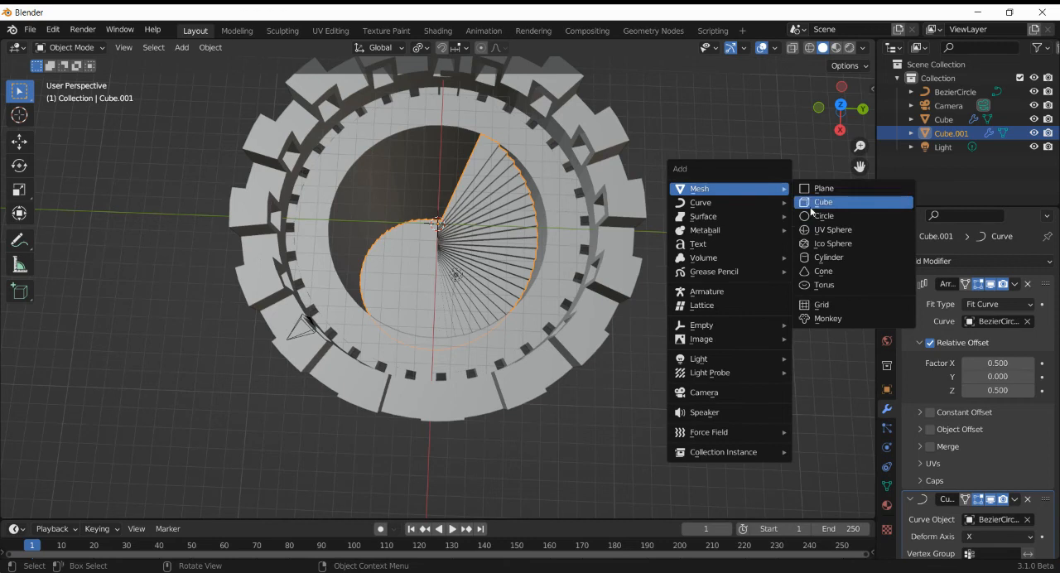
click(824, 257)
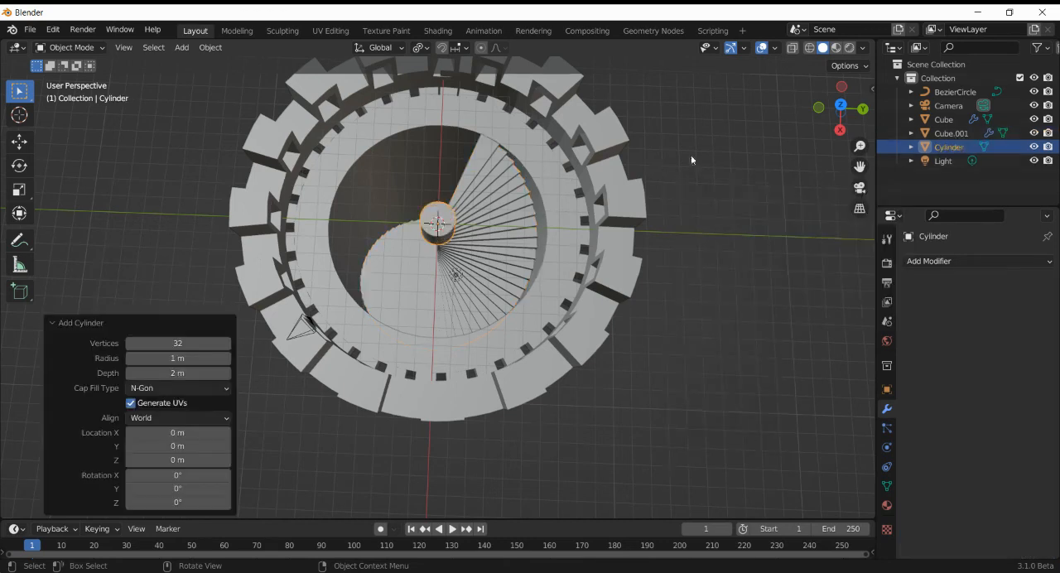
key(KP_Decimal)
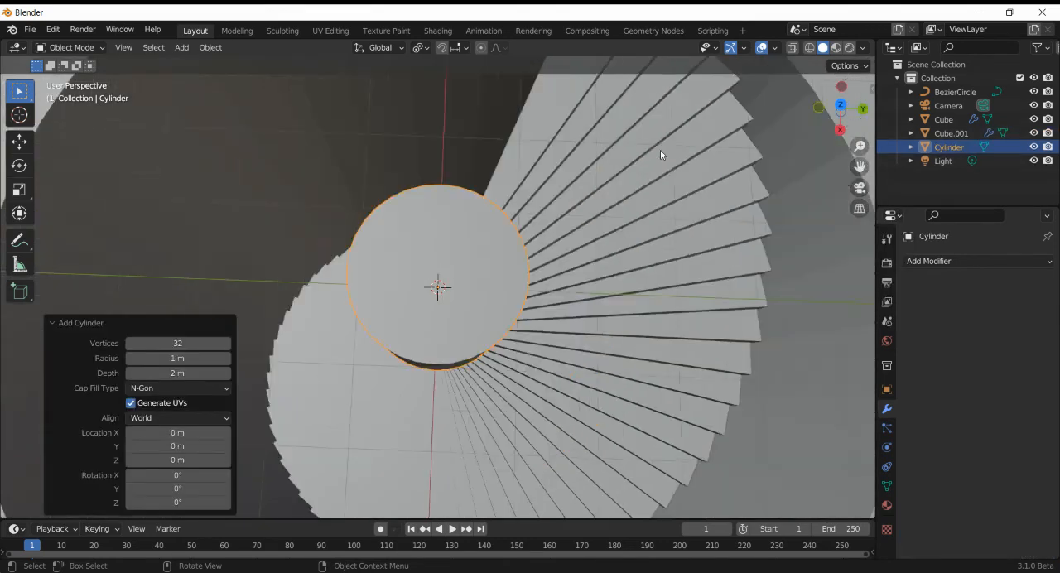
scroll(660, 150, down, 3)
- Enter Edit Mode on the cylinder and, from the right view, move its whole mesh -3.5 m along Z
key(Tab)
drag(838, 122, 832, 485)
click(839, 120)
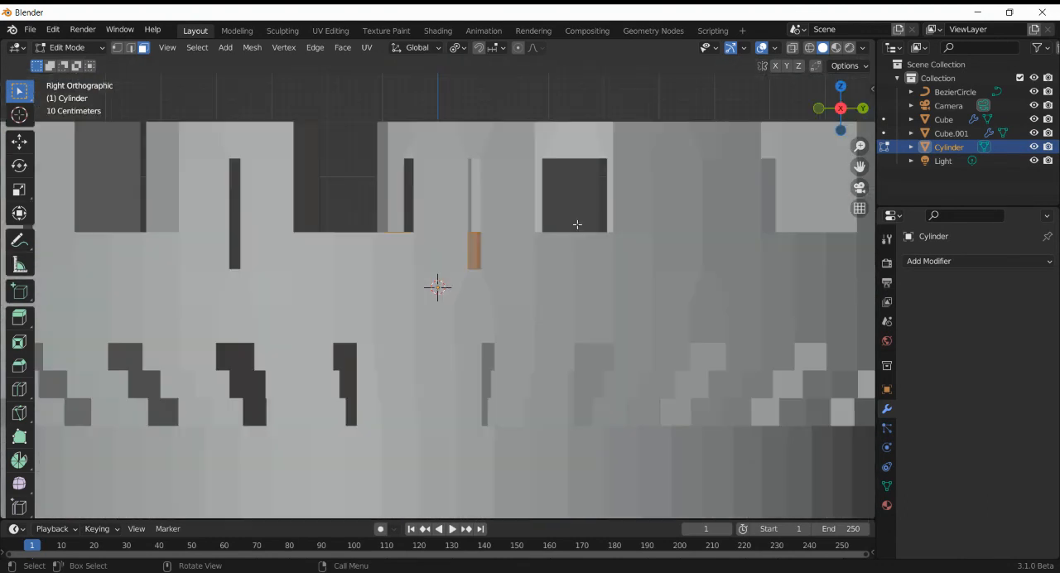
scroll(438, 287, down, 8)
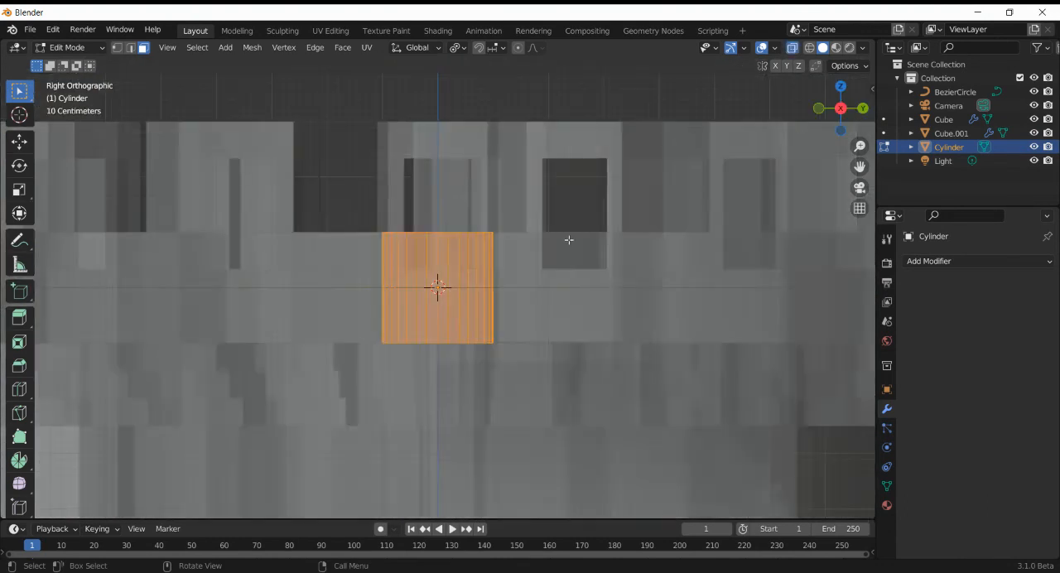
key(g)
key(z)
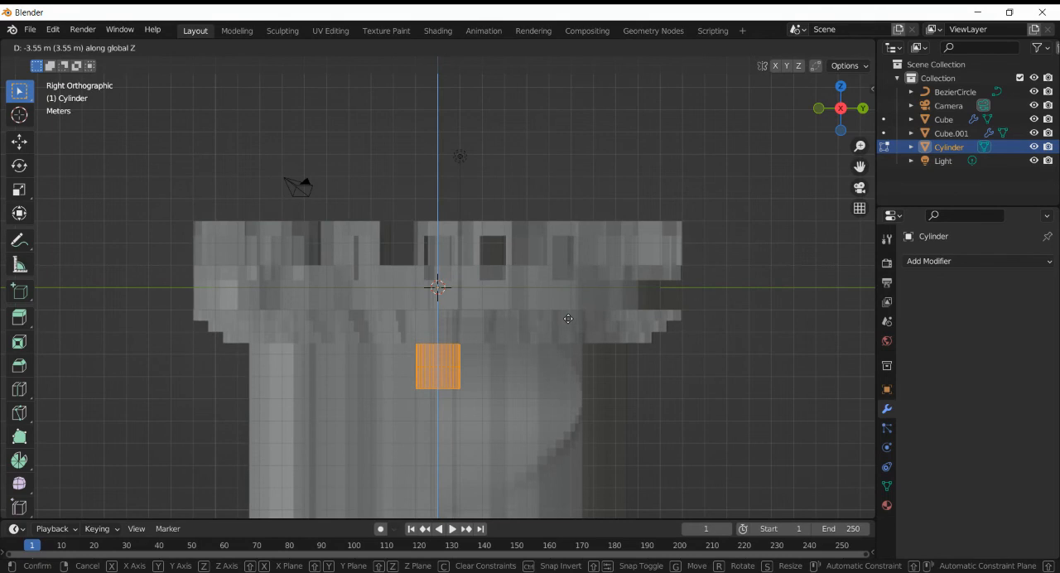
text(-3)
text(.5)
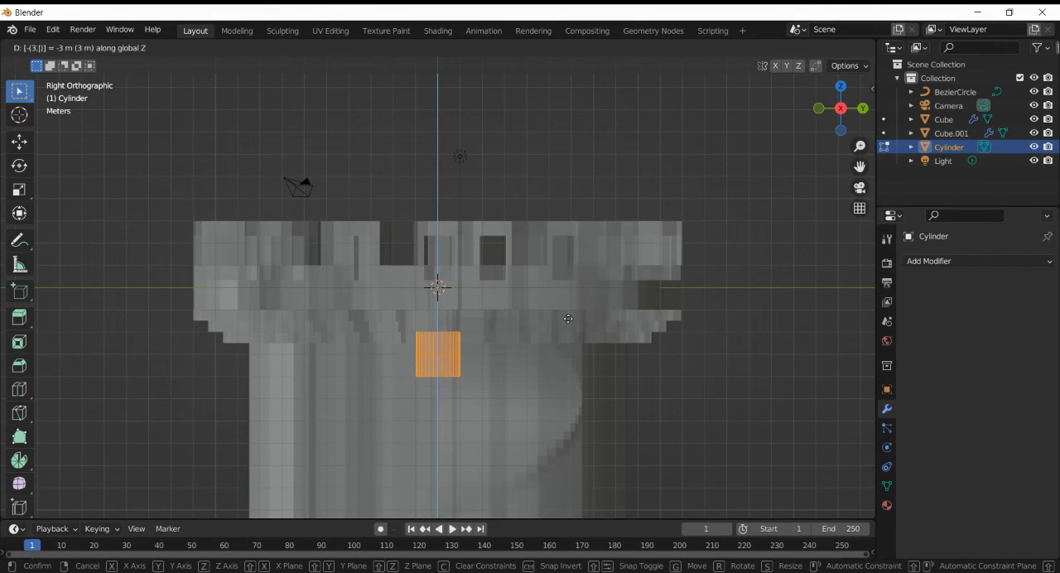
key(Return)
- Select the cylinder's bottom face, extrude it -18.5 m along Z to reach the tower's base, and return to Object Mode
drag(387, 374, 530, 406)
scroll(630, 394, down, 6)
scroll(630, 394, up, 1)
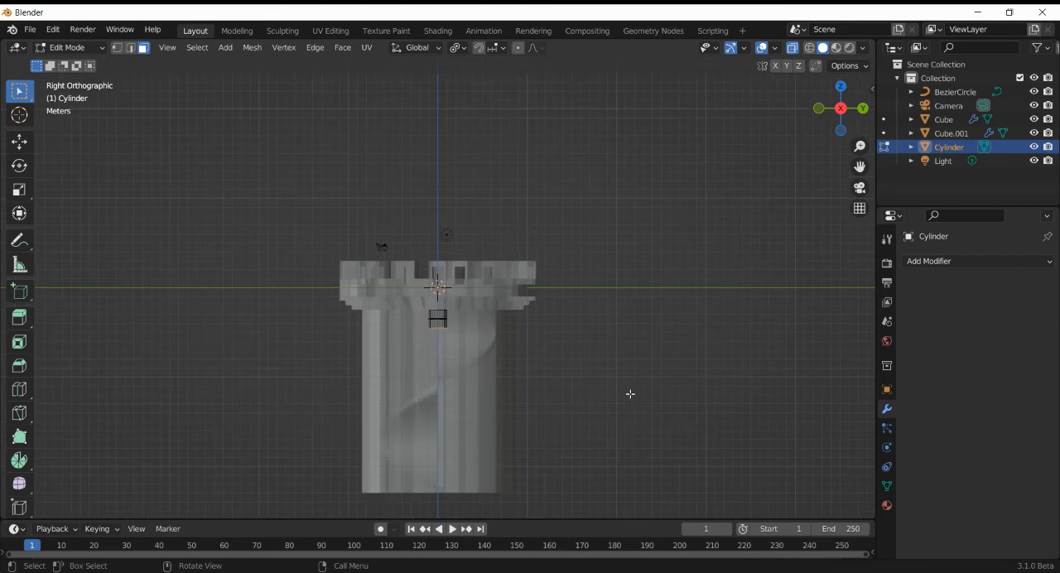
text(ez20-)
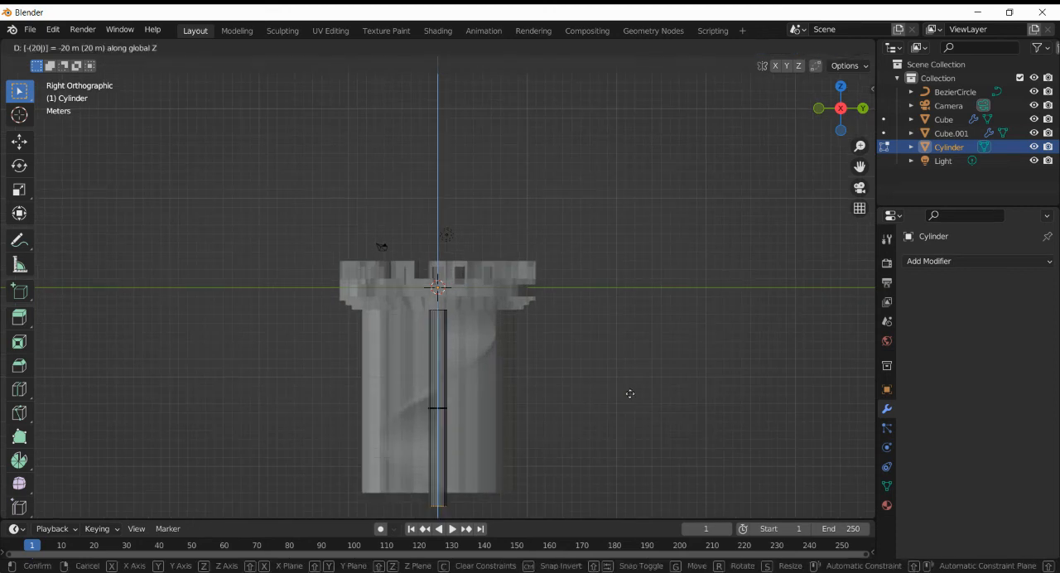
key(BackSpace)
text(8)
key(BackSpace)
text(9)
key(BackSpace)
text(8.5)
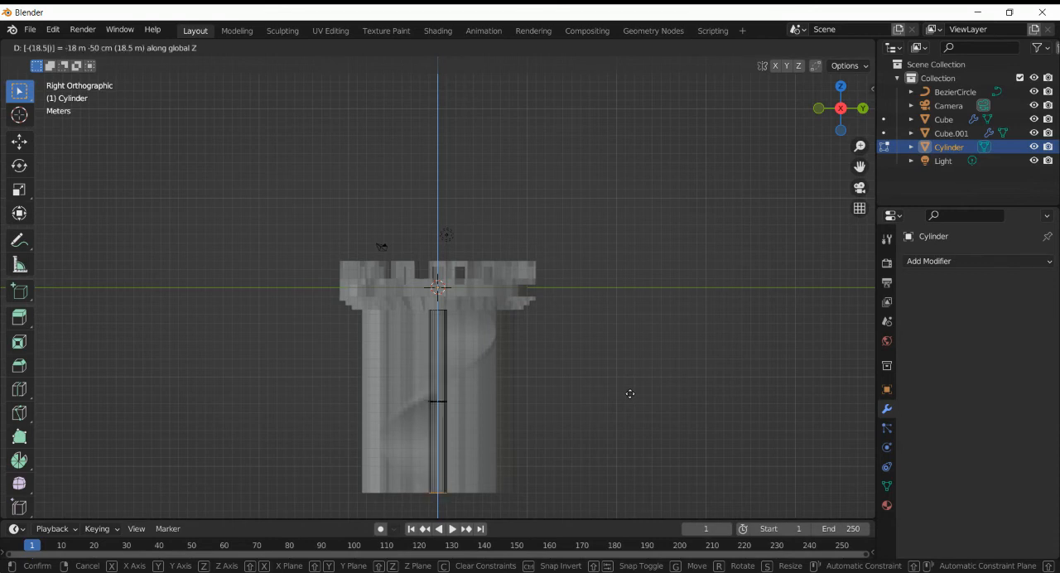
key(Return)
key(Tab)
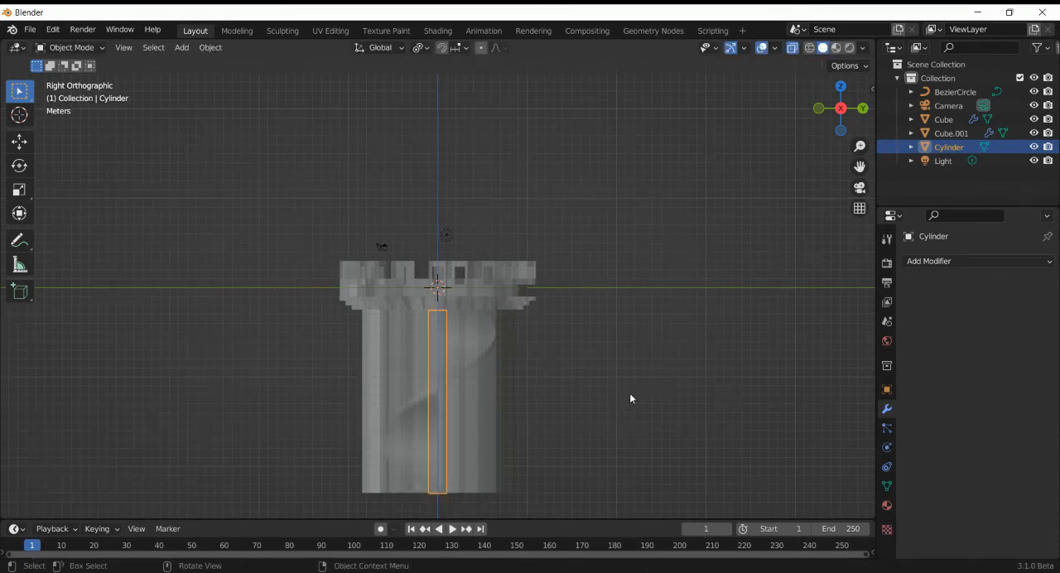
- Turn off X-ray, move the central column's top face 1.5 m up along Z in Edit Mode, and return to Object Mode
drag(831, 129, 805, 266)
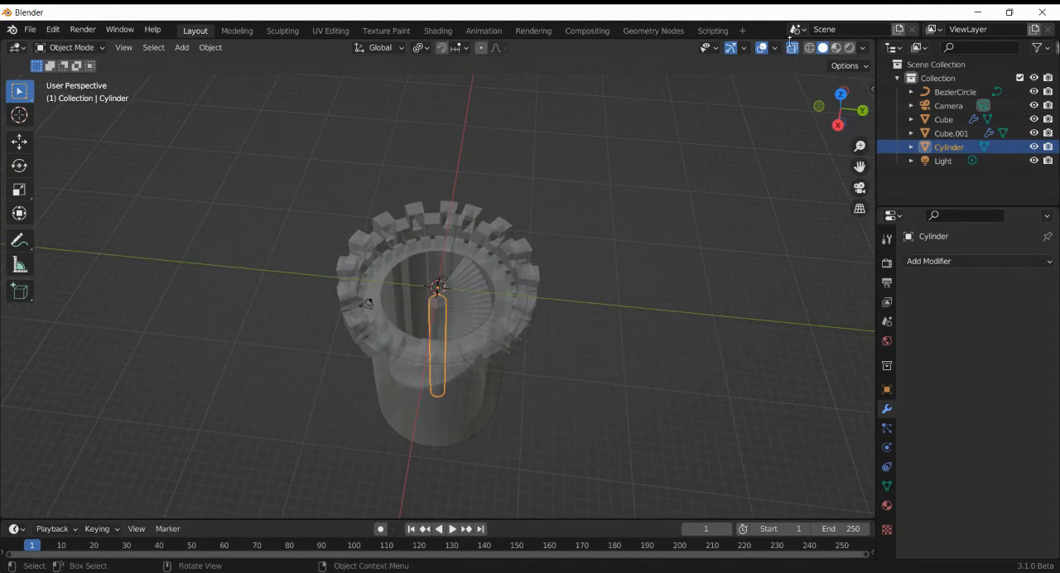
scroll(618, 349, up, 4)
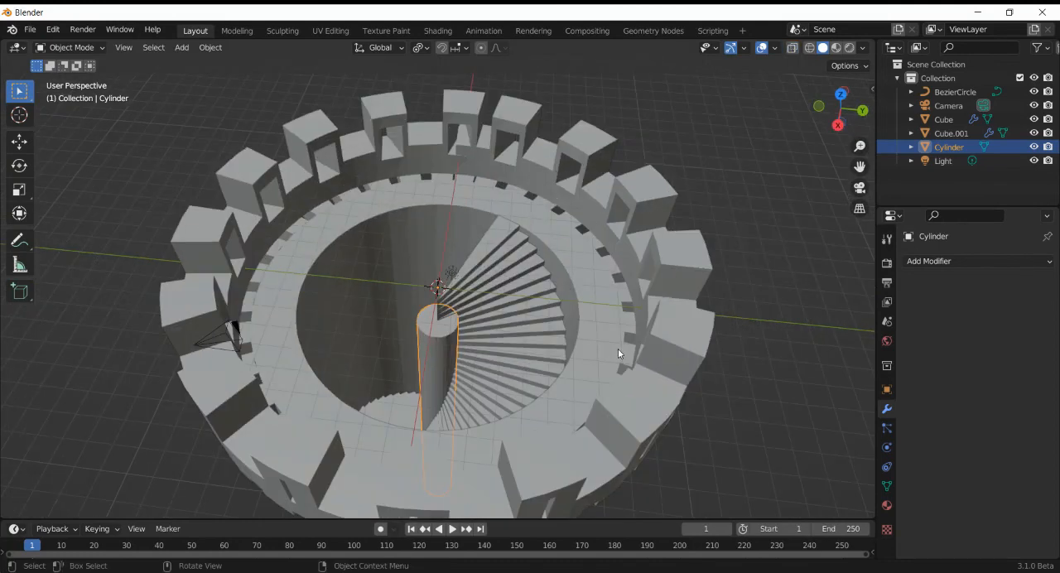
key(Tab)
click(438, 331)
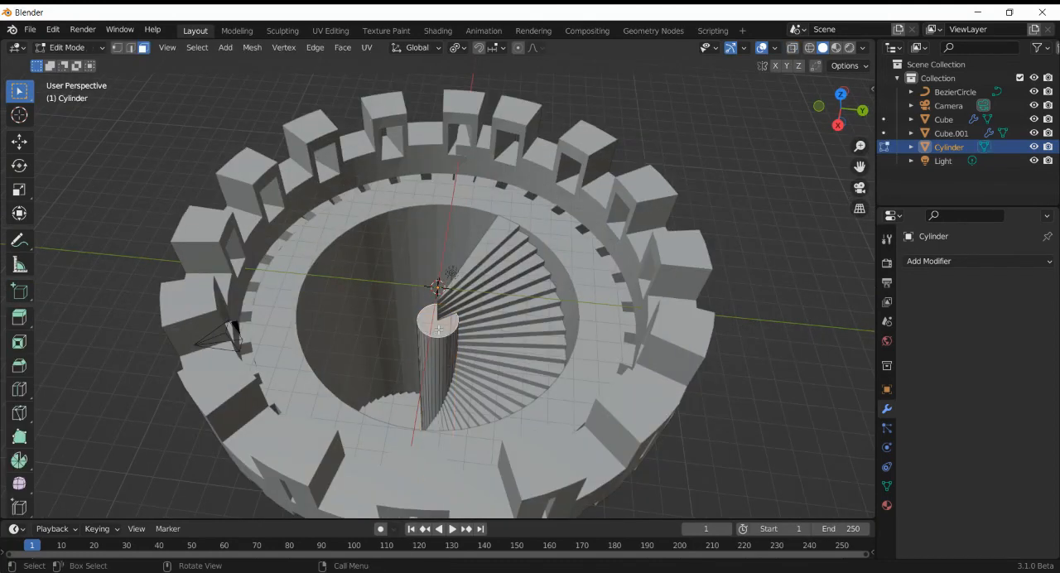
drag(833, 135, 594, 216)
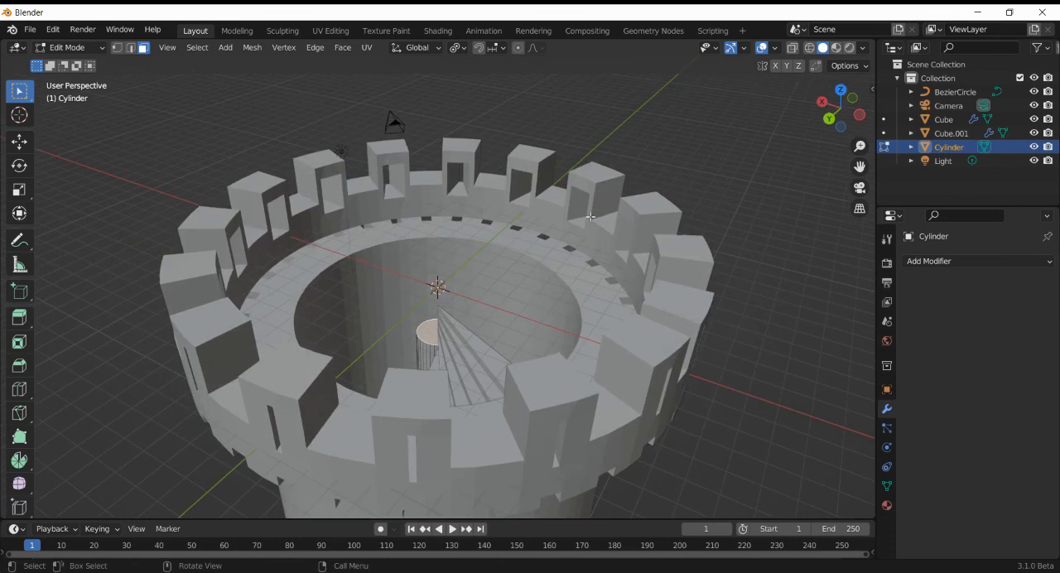
key(g)
text(z)
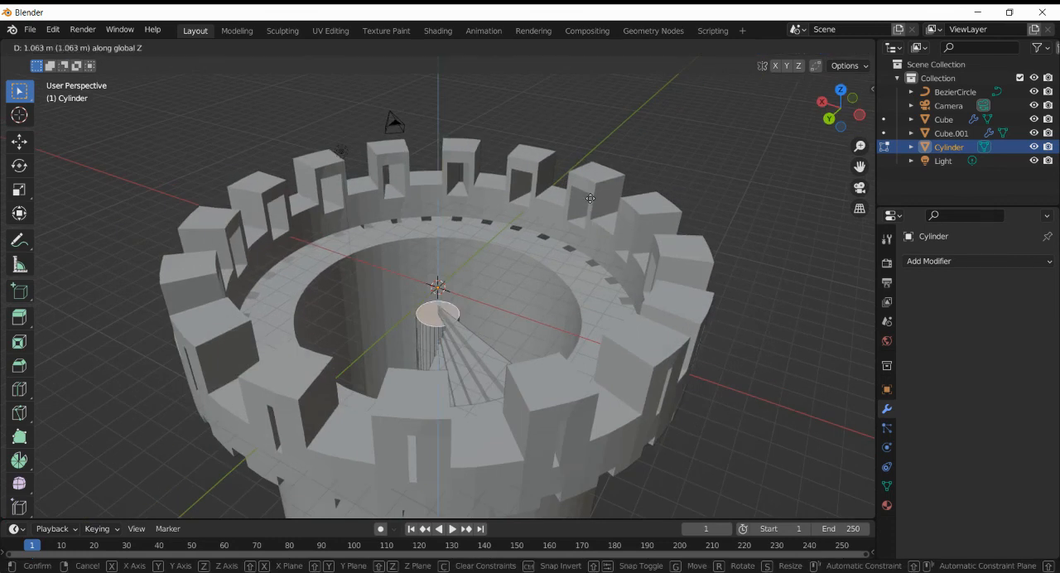
text(2)
key(BackSpace)
text(1.5)
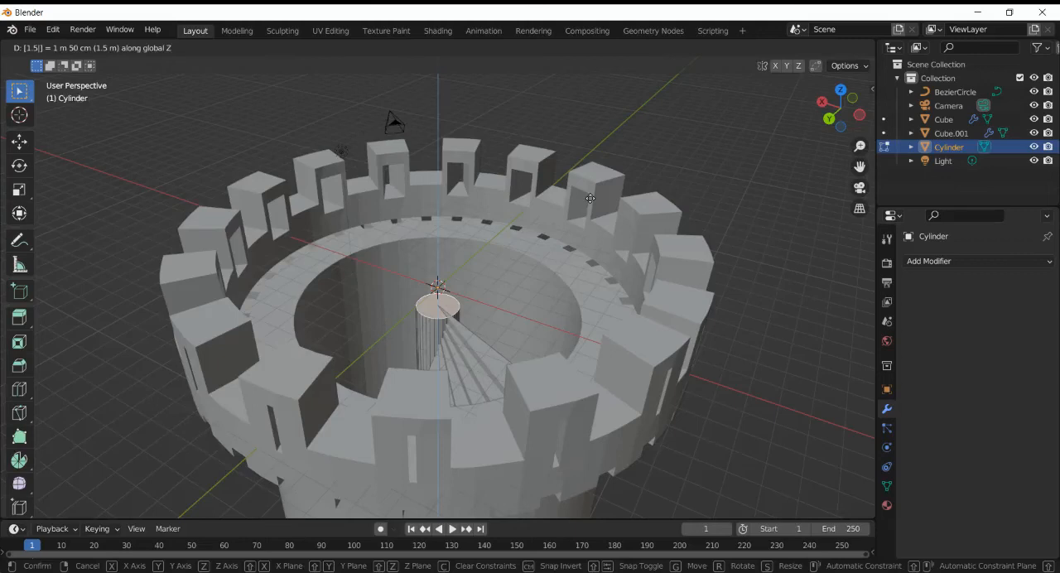
key(Return)
key(Tab)
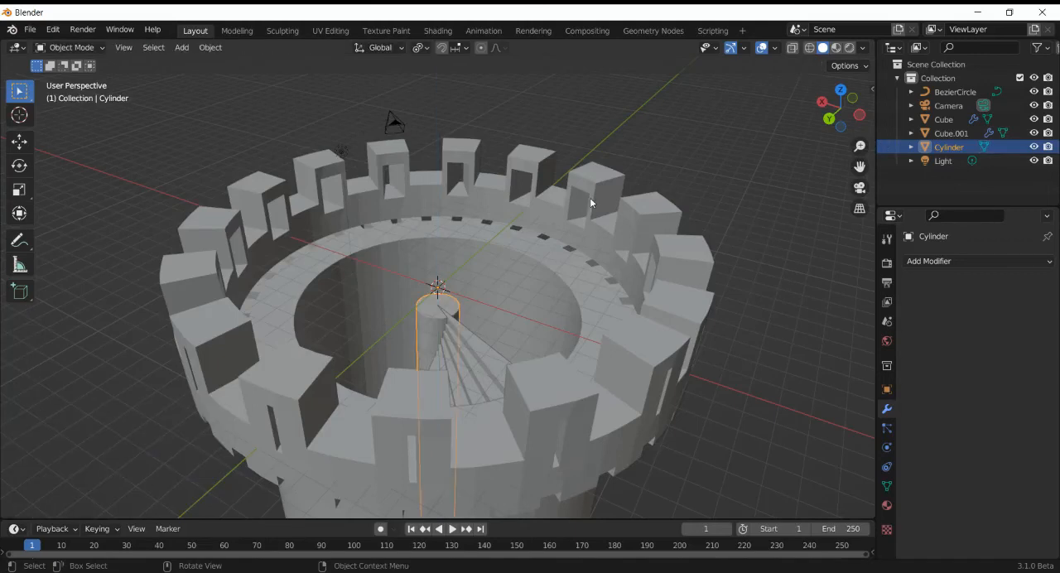
- Deselect the column and examine the spiral staircase and tower from several angles, ending with a view from above
scroll(590, 199, down, 4)
scroll(590, 203, up, 5)
click(787, 101)
drag(838, 108, 537, 232)
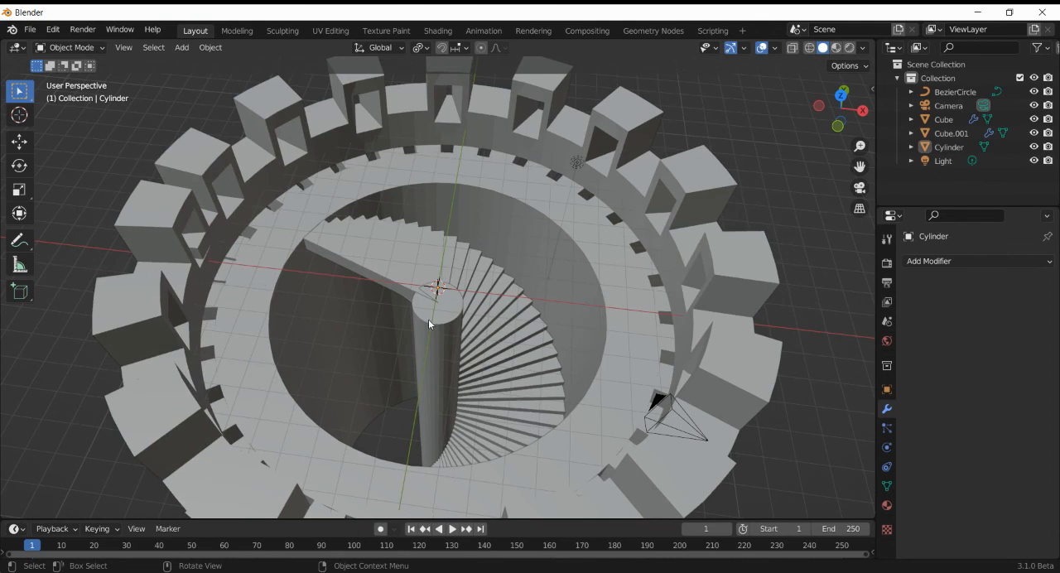
scroll(542, 266, down, 2)
drag(826, 109, 666, 251)
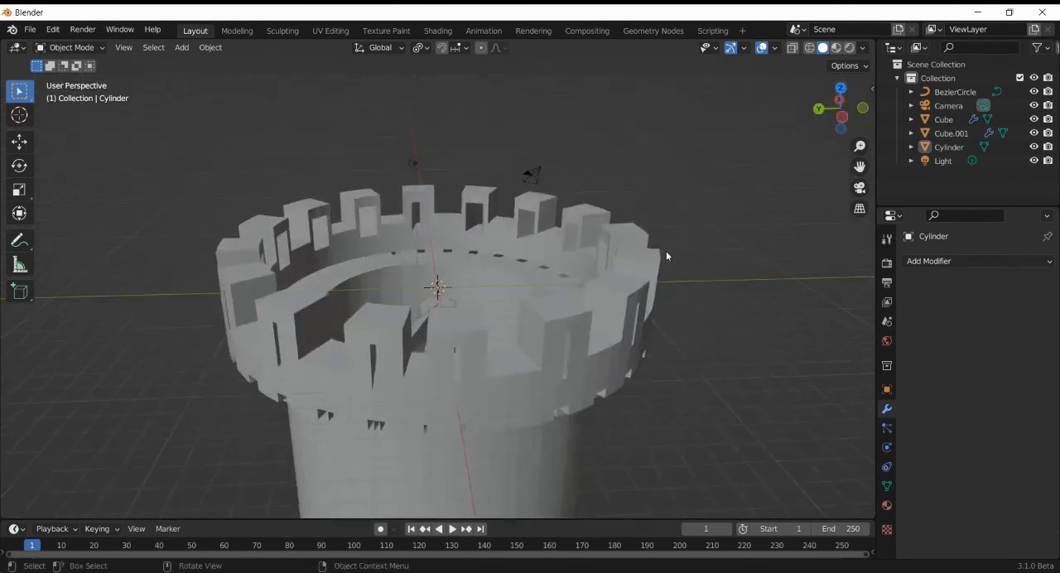
scroll(665, 252, down, 3)
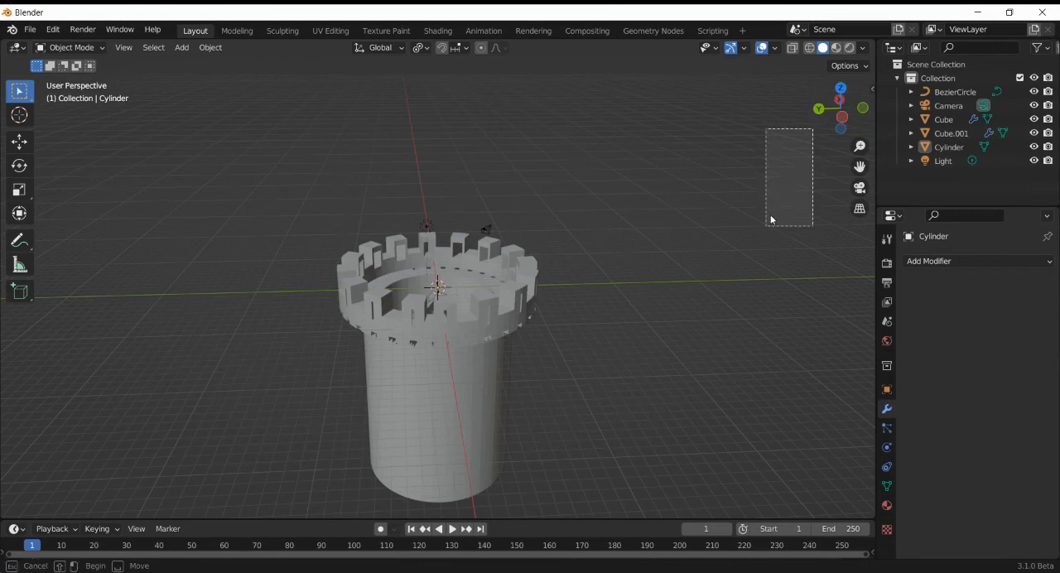
drag(846, 127, 523, 217)
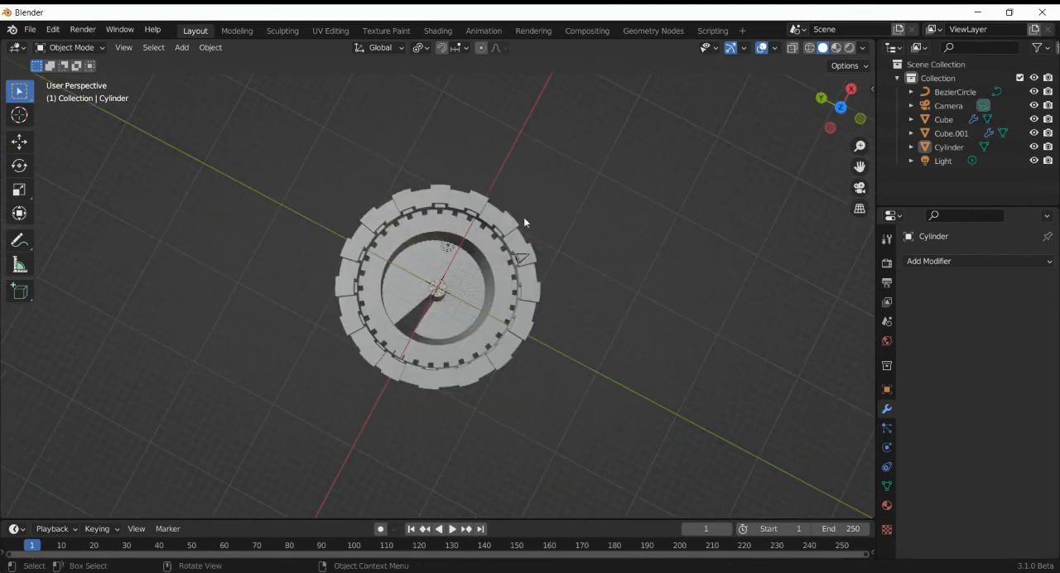
- Select the Bezier circle and scale it uniformly to about 0.775 to narrow the tower and staircase
click(483, 274)
click(945, 91)
key(s)
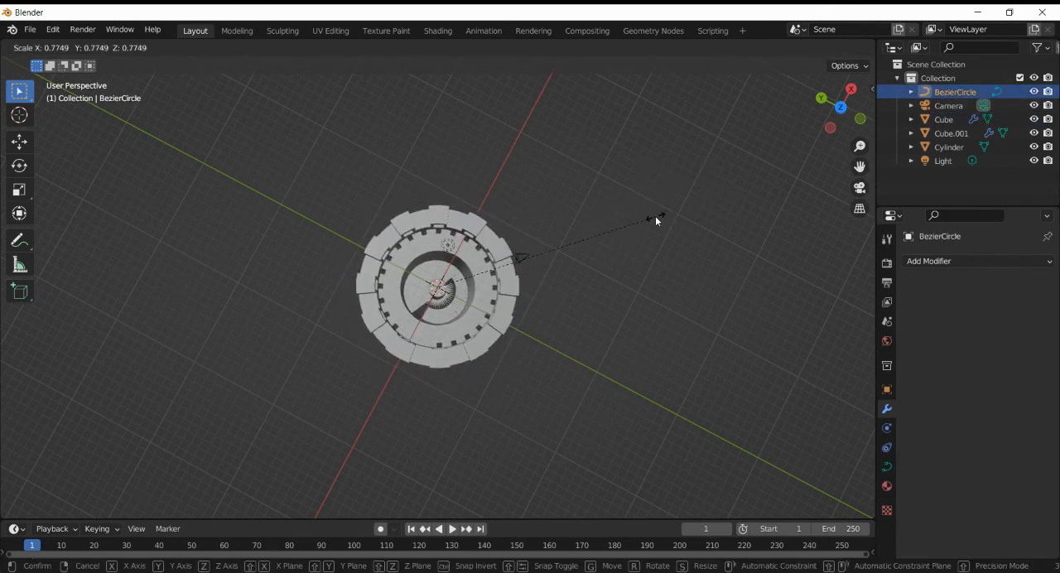
click(655, 215)
scroll(628, 245, up, 6)
drag(861, 120, 657, 164)
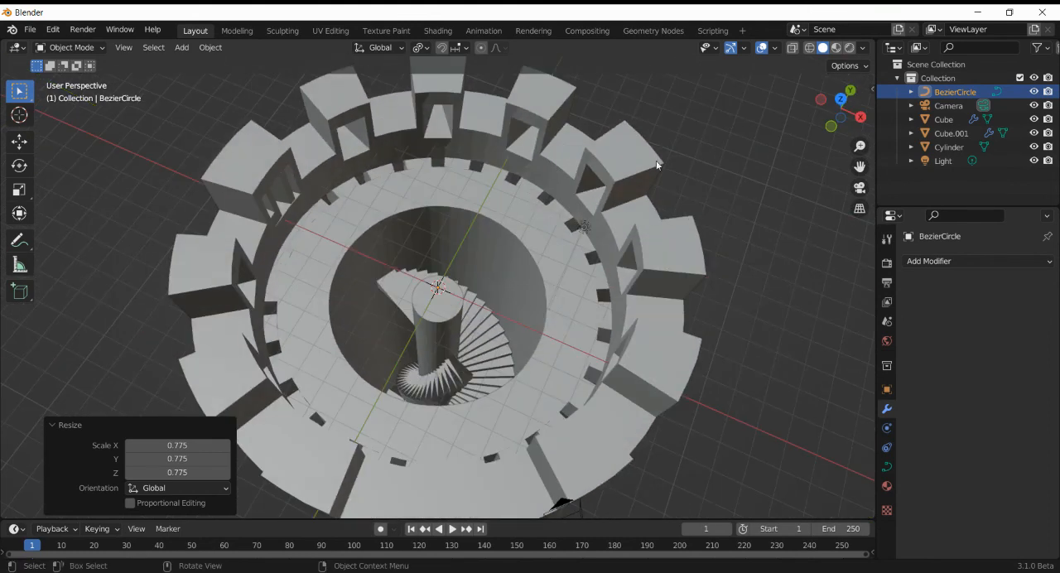
- Enter Edit Mode on the stairs, turn on X-ray, and move the base step's top face about 0.49 m up along Z
click(386, 289)
key(Tab)
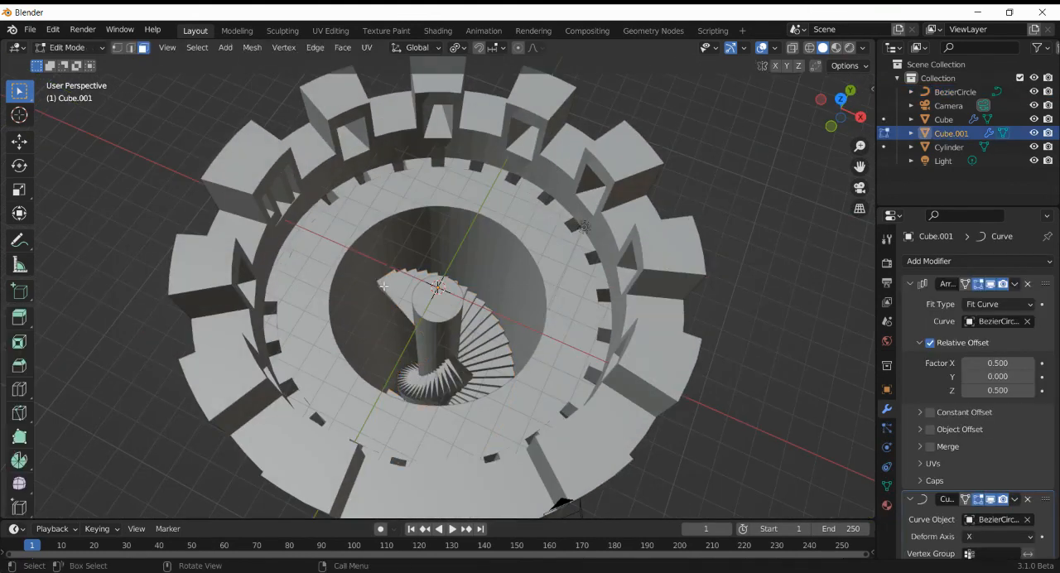
key(KP_Decimal)
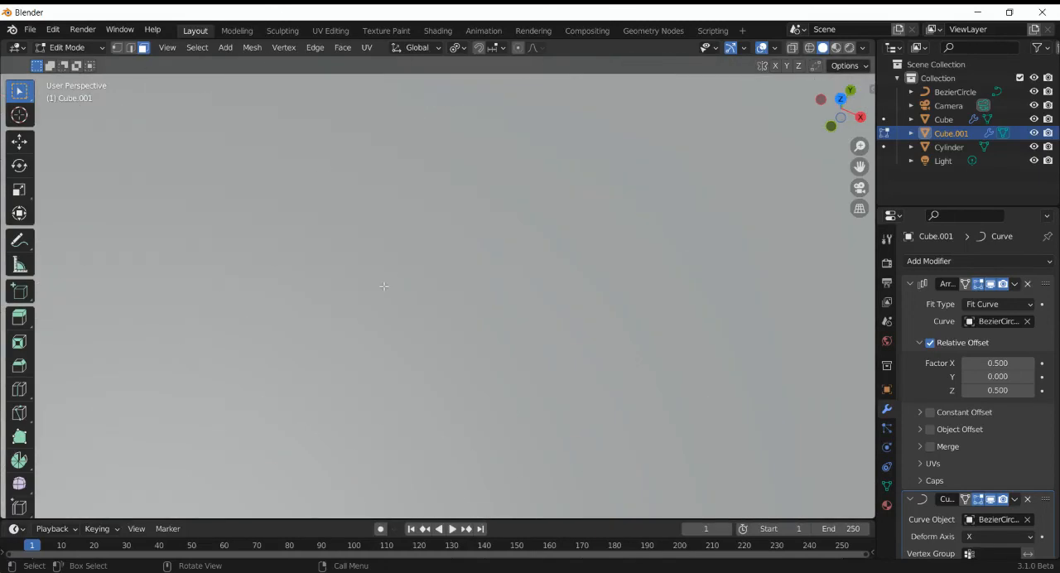
scroll(383, 286, down, 4)
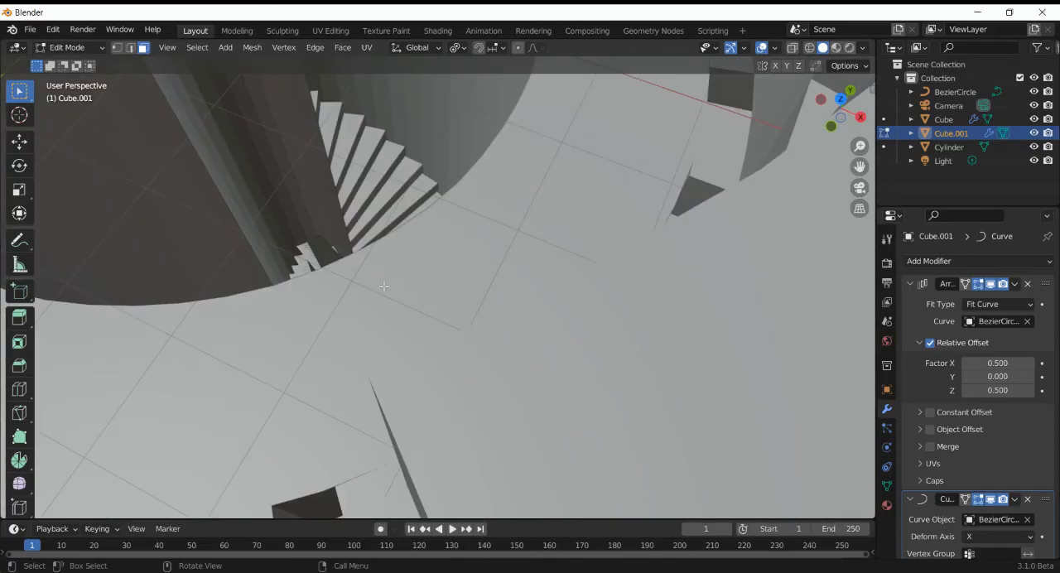
click(792, 48)
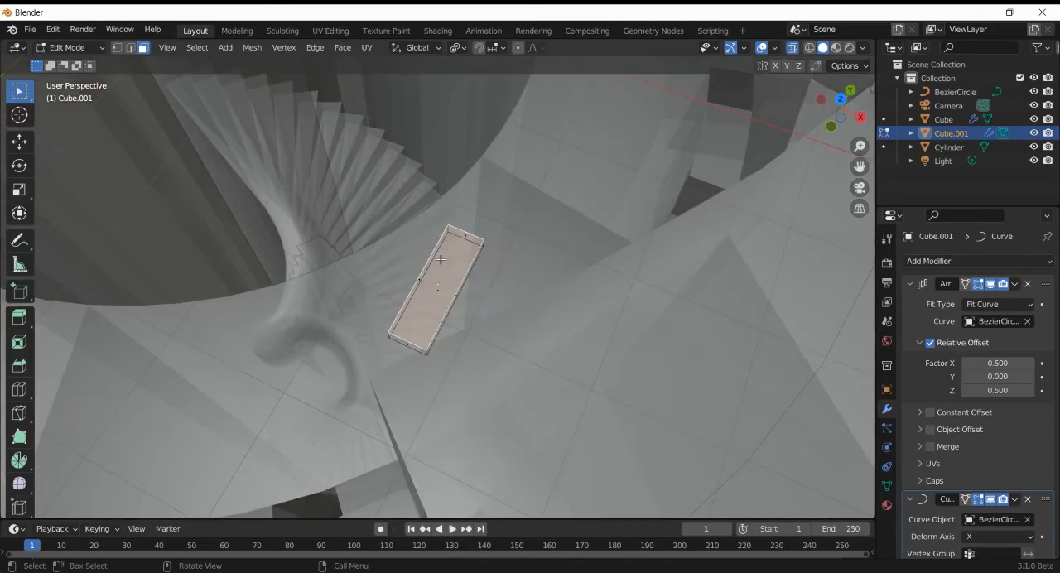
key(g)
key(z)
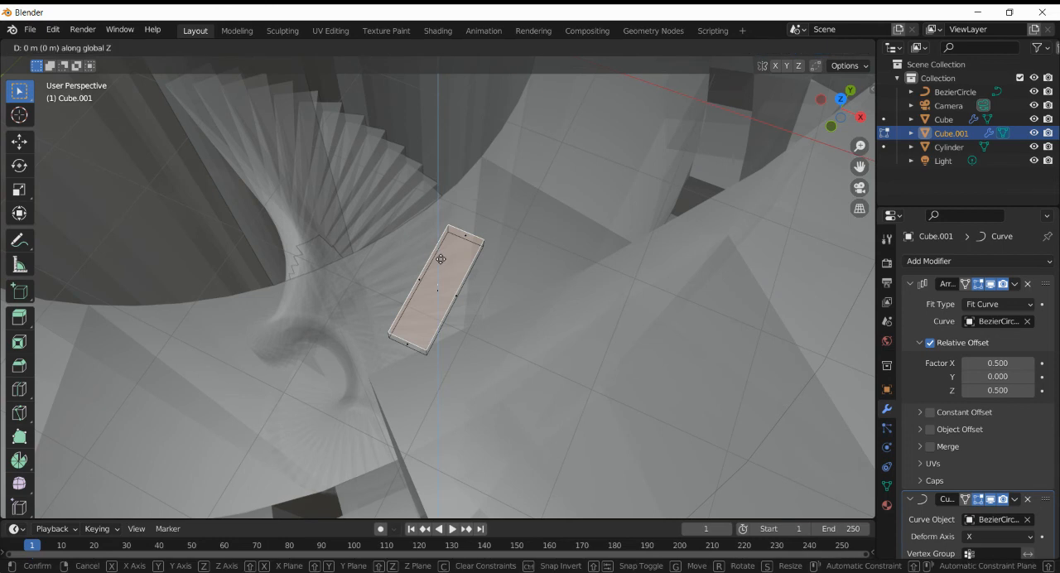
click(441, 253)
- Lower the base step's top face about 0.21 m along Z to reduce the staircase's rise
scroll(441, 252, down, 4)
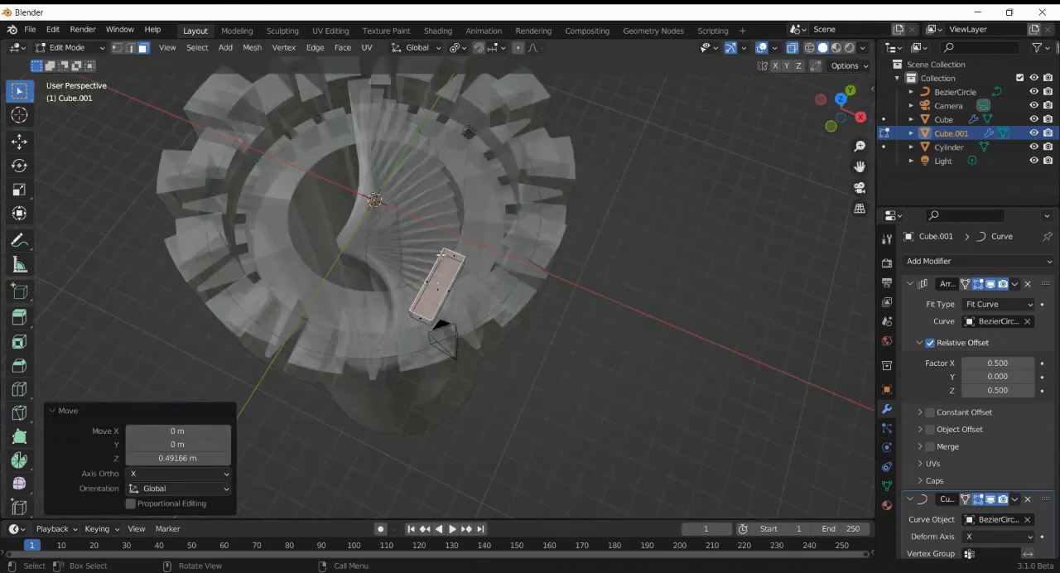
key(g)
key(z)
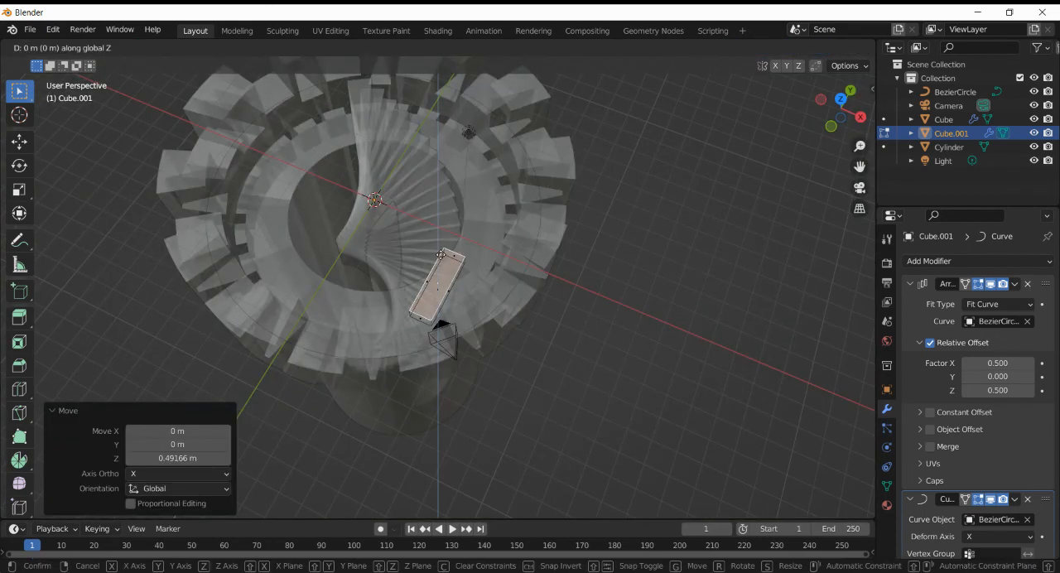
click(442, 256)
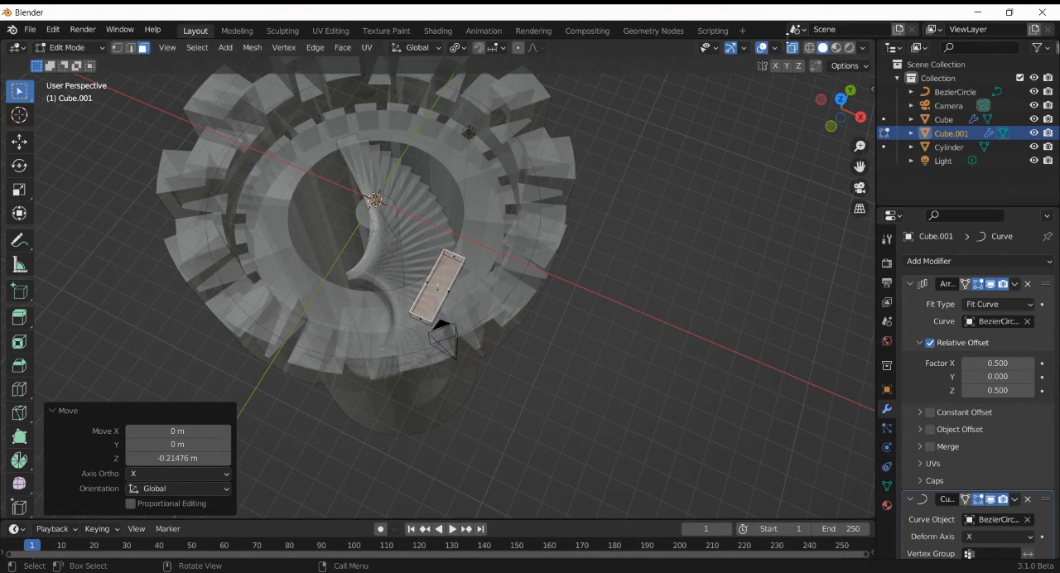
- Turn off X-ray, move the base step's top face another -0.035 m along Z, and return to Object Mode
click(792, 47)
key(g)
key(z)
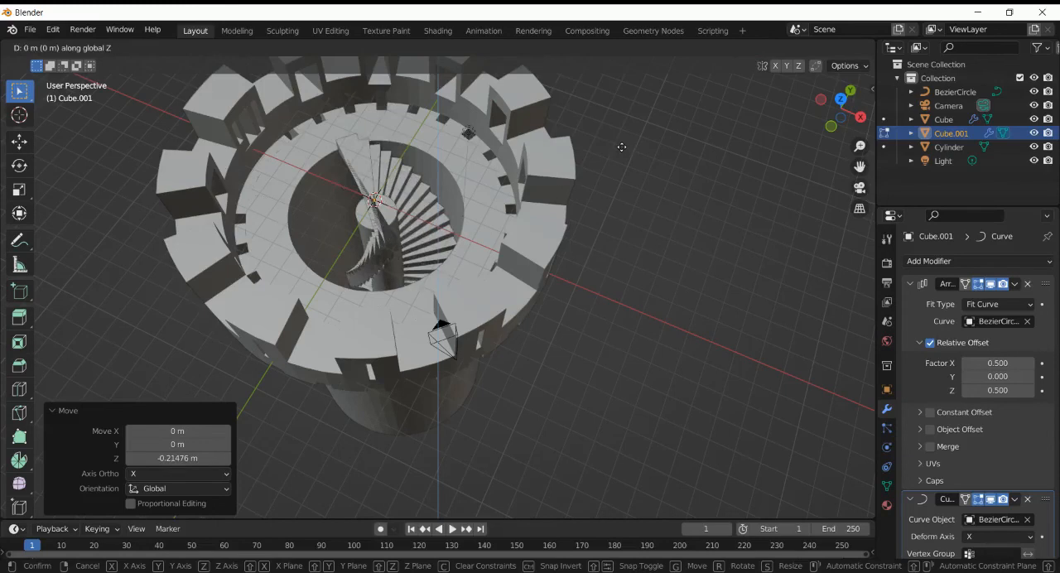
text(-.05)
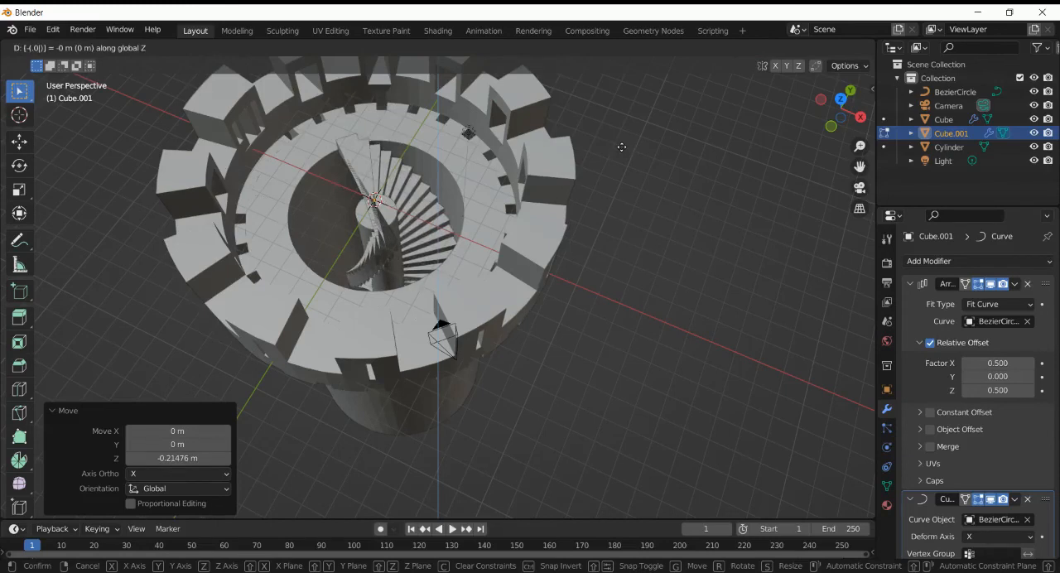
key(BackSpace)
text(35)
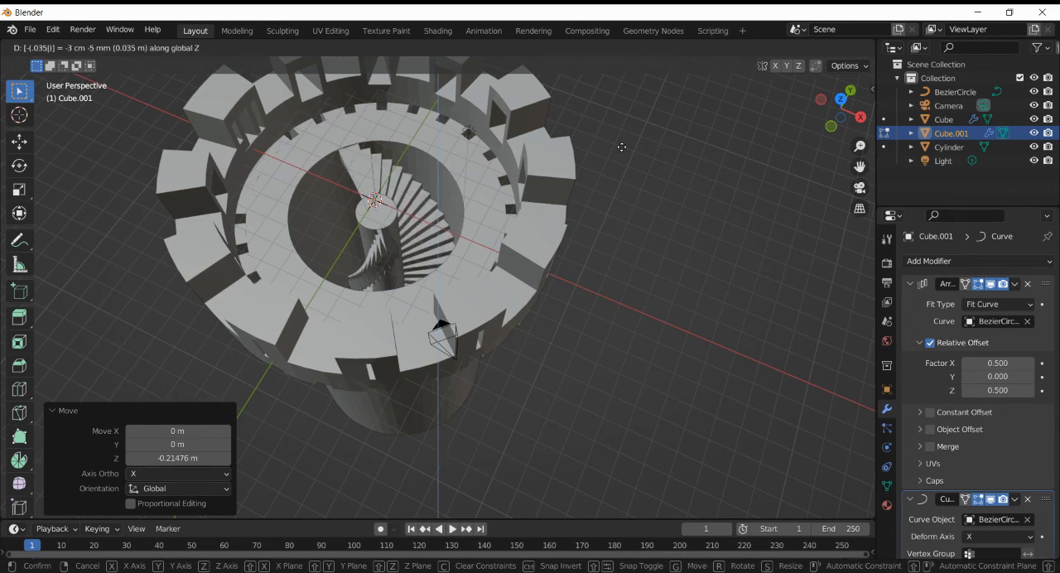
key(Return)
key(Tab)
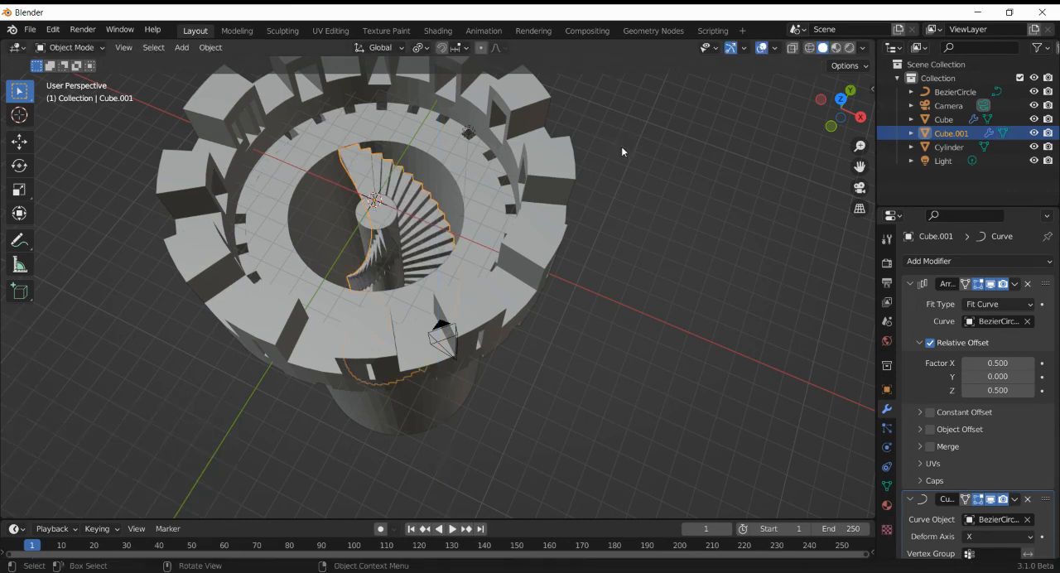
- Deselect the stairs and add a 2 m cube mesh at the tower's centre
scroll(492, 319, down, 3)
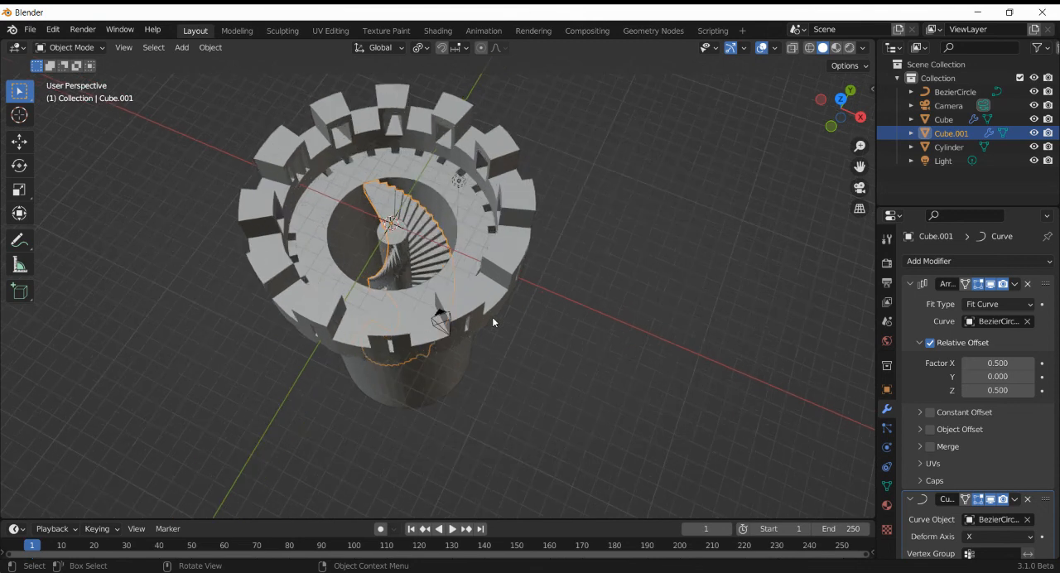
click(559, 362)
key(shift+a)
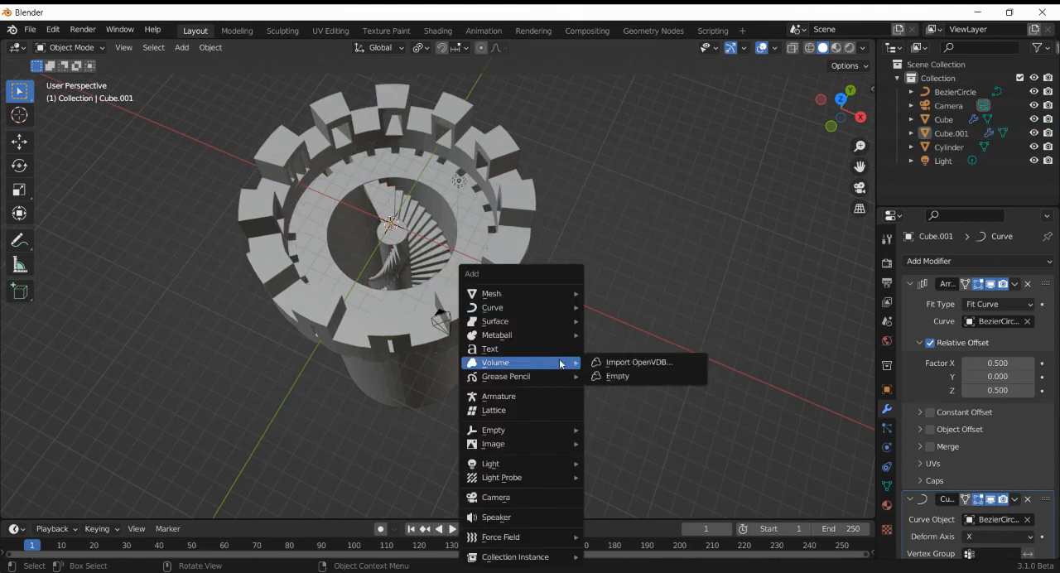
mouse_move(535, 295)
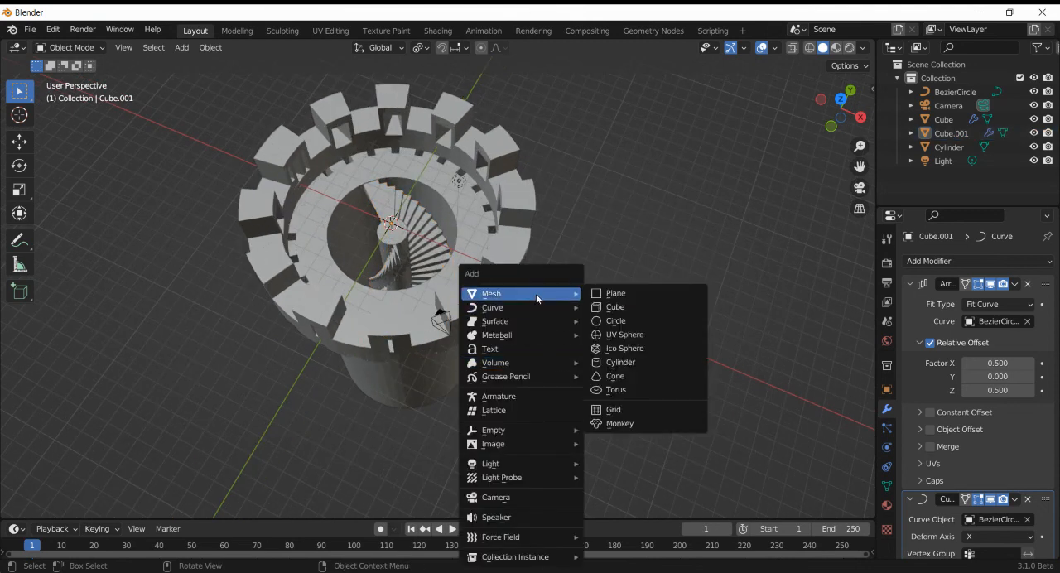
click(613, 308)
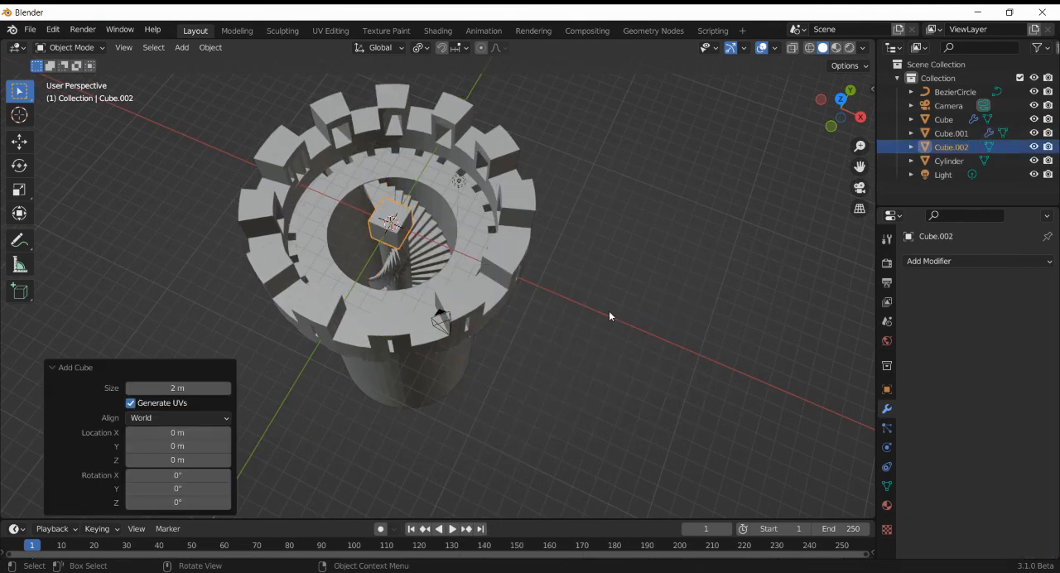
- Move the cube about 22.18 m down along Z to the base of the tower
click(829, 126)
scroll(601, 203, down, 3)
key(g)
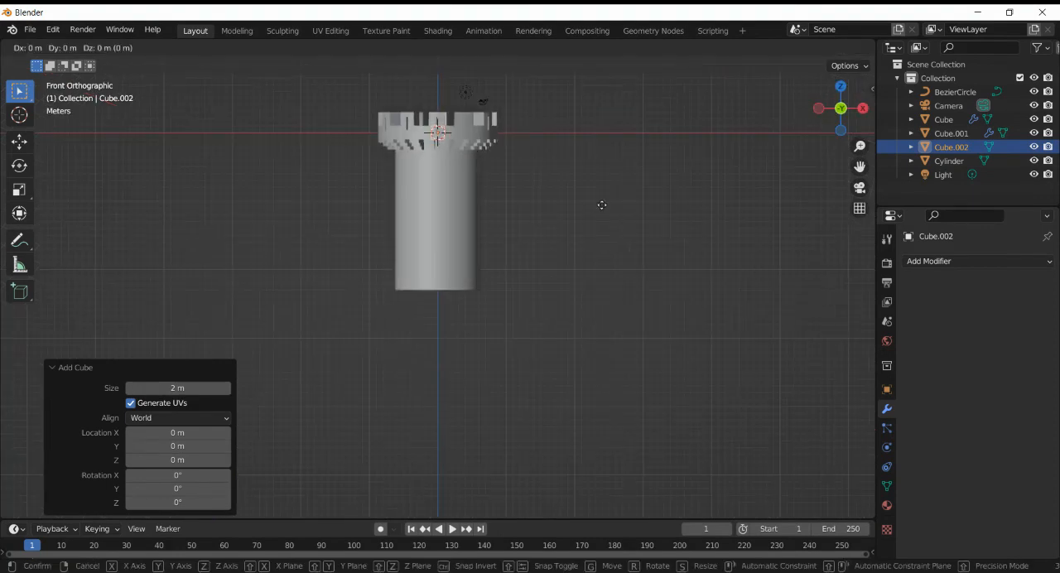
key(z)
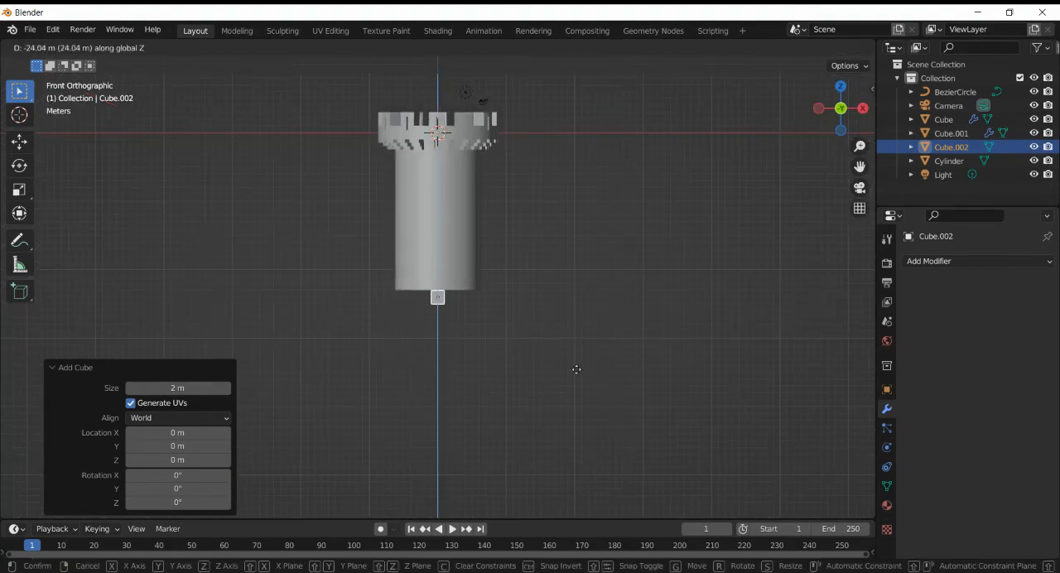
click(577, 354)
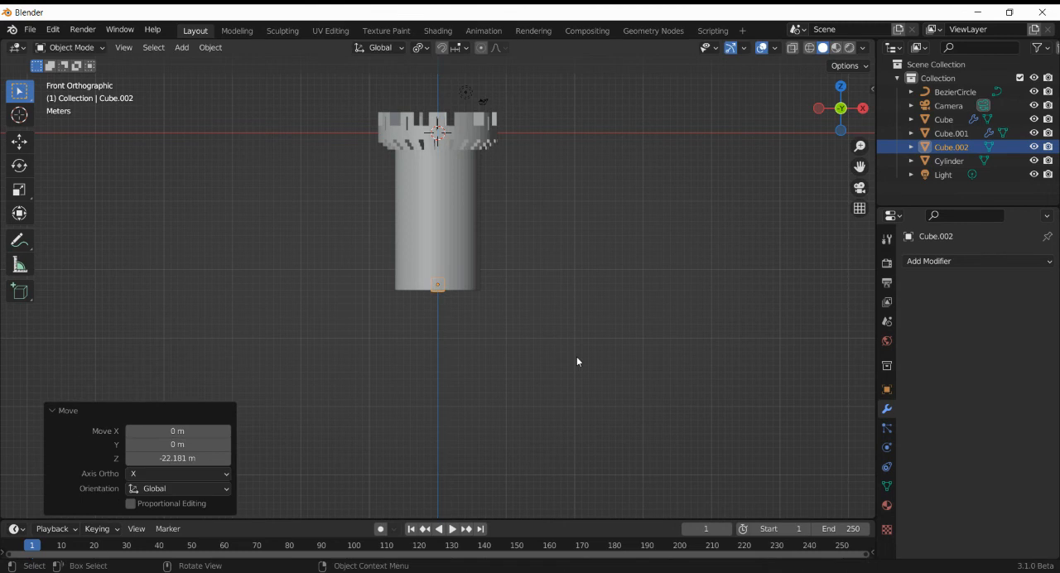
key(KP_Decimal)
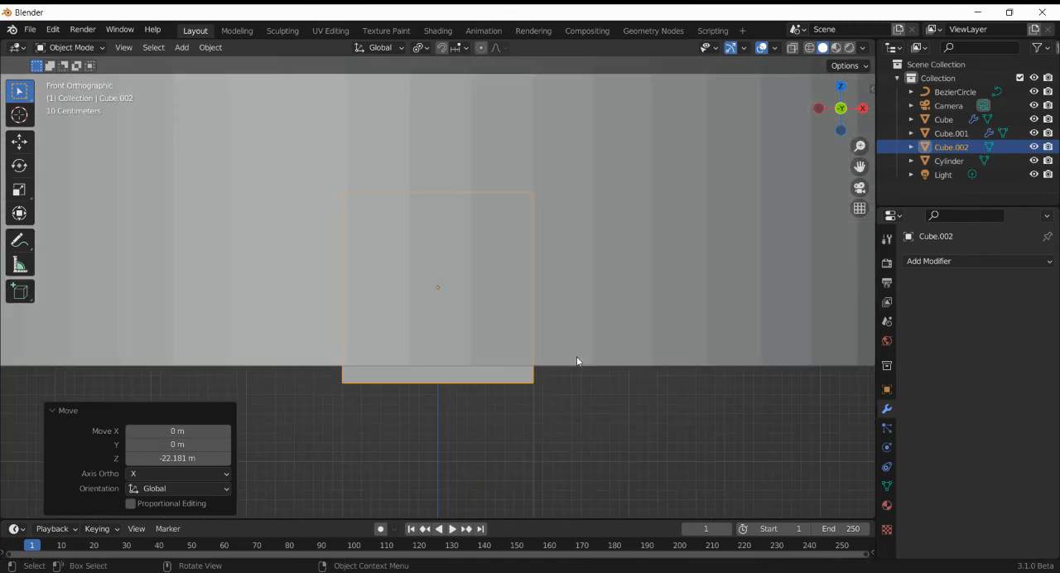
- From the bottom view, move the cube about -5.28 m along Y into the tower wall
click(841, 129)
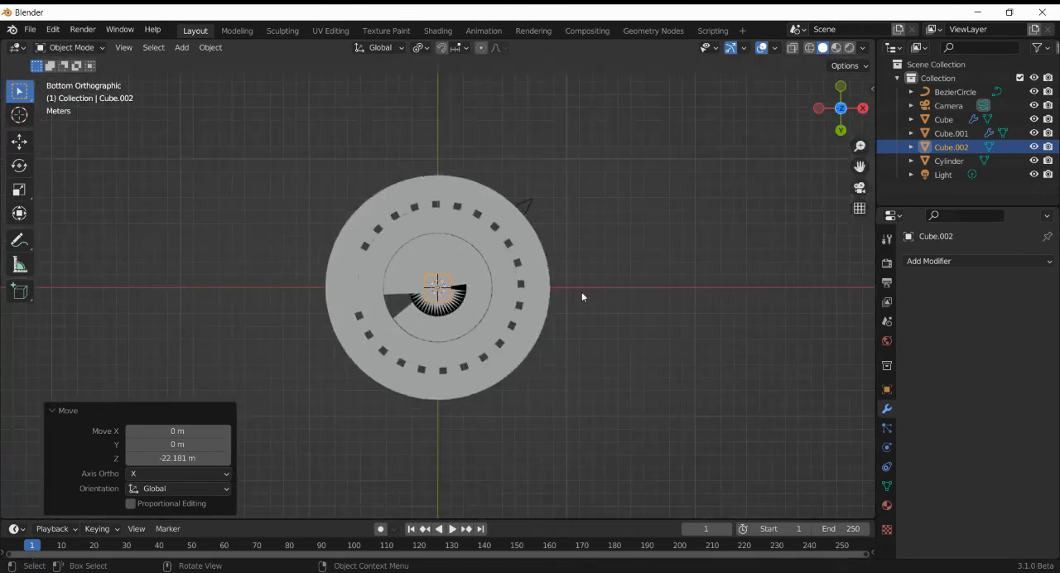
key(g)
key(y)
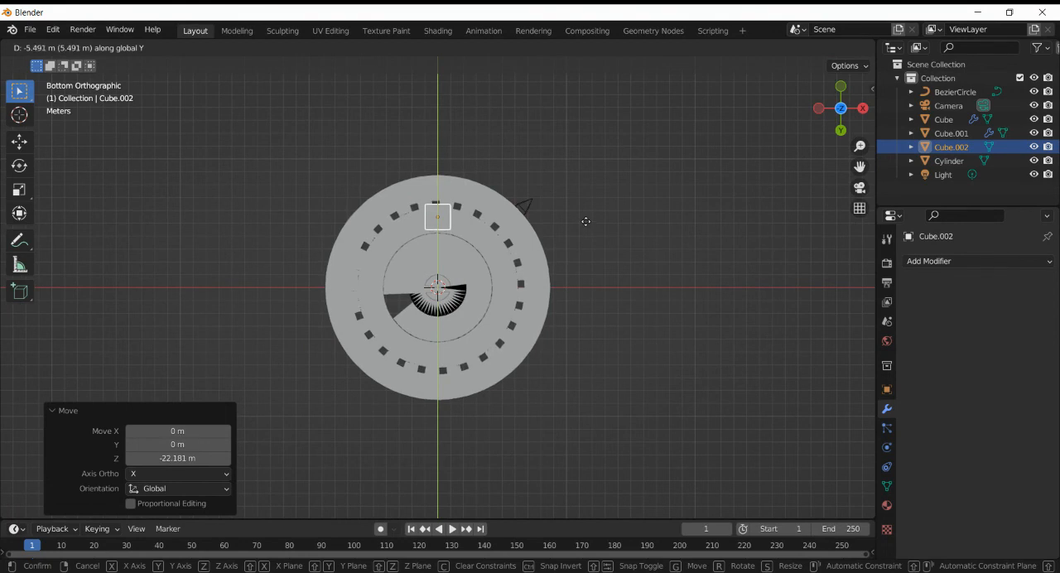
click(586, 224)
scroll(586, 224, up, 8)
scroll(588, 229, down, 4)
key(KP_Decimal)
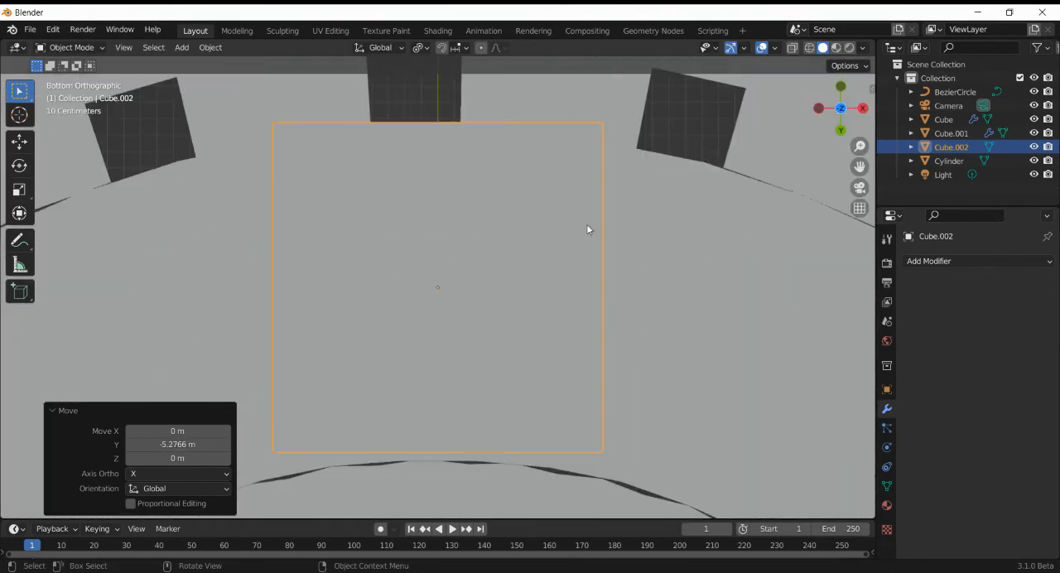
- Enter Edit Mode on the cube, turn on X-ray, and select its two opposite faces facing along Y
scroll(587, 224, down, 1)
key(Tab)
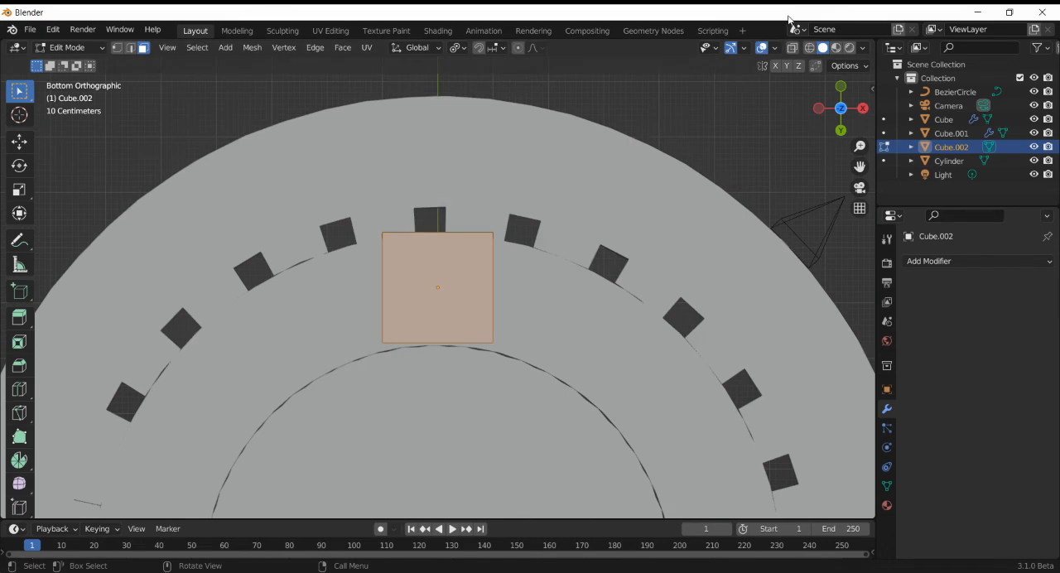
key(alt+z)
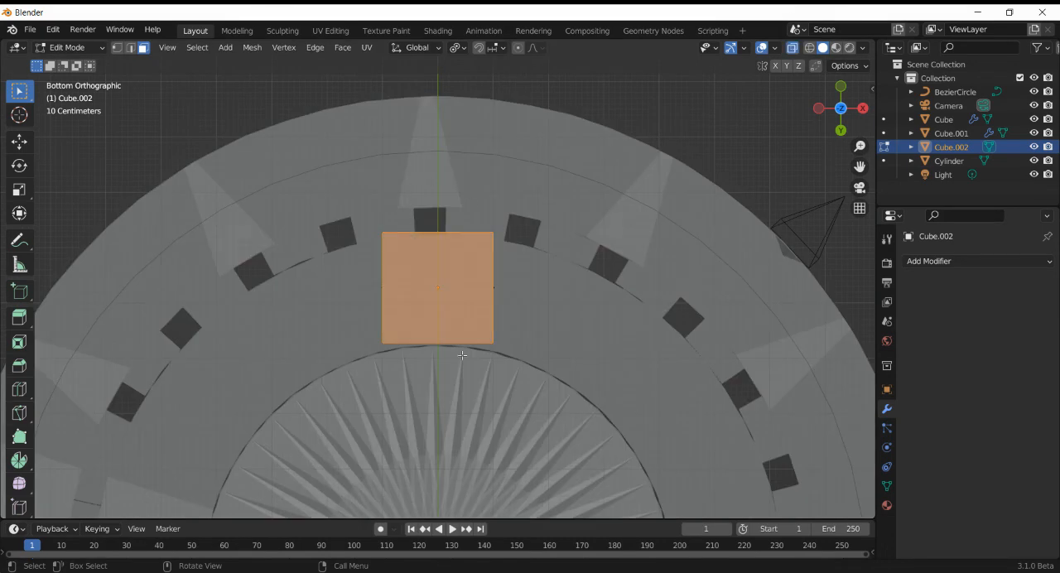
ctrl+drag(402, 273, 477, 326)
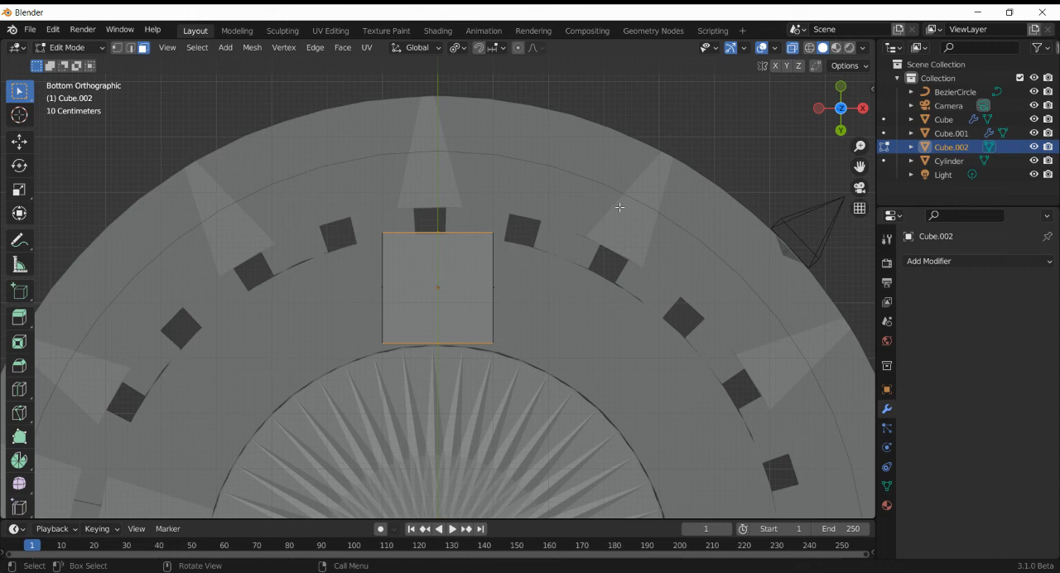
- Try to scale the two selected faces along Y with individual origins as the pivot
key(s)
key(y)
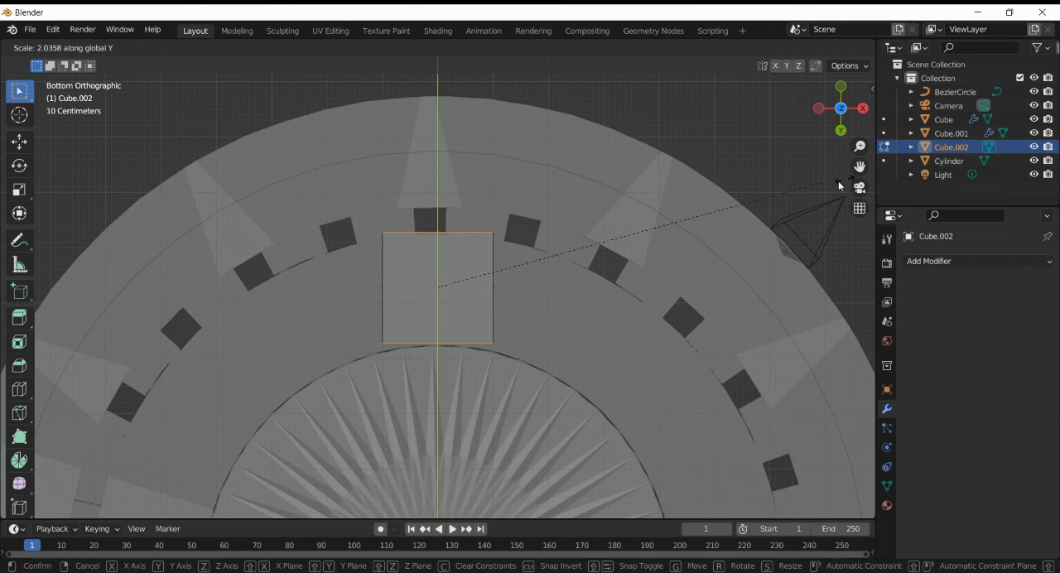
click(602, 193)
- Set the pivot point to Median Point and scale the two selected faces apart by 1.926 along Y
click(457, 48)
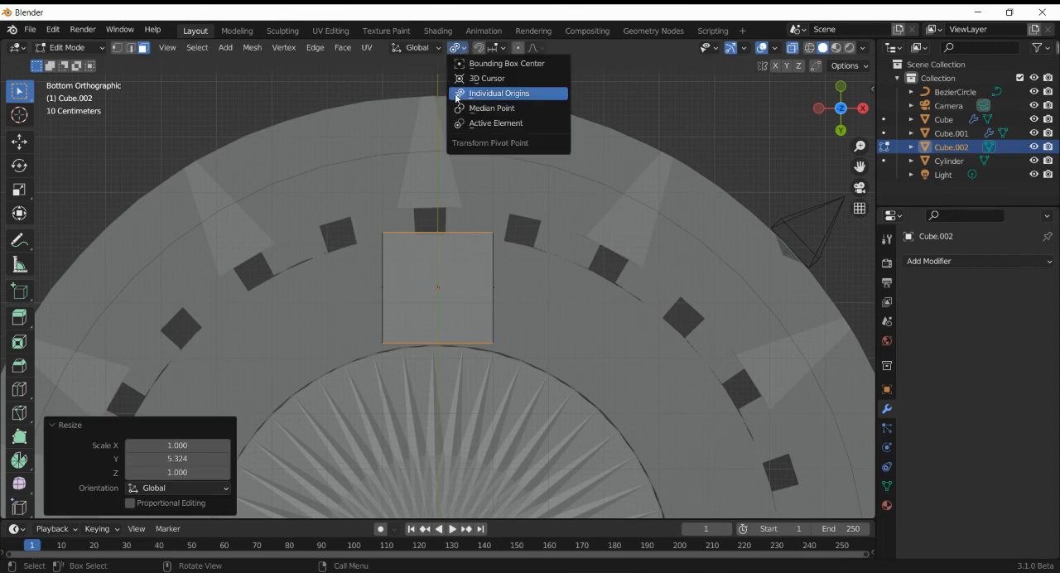
click(485, 107)
key(s)
key(y)
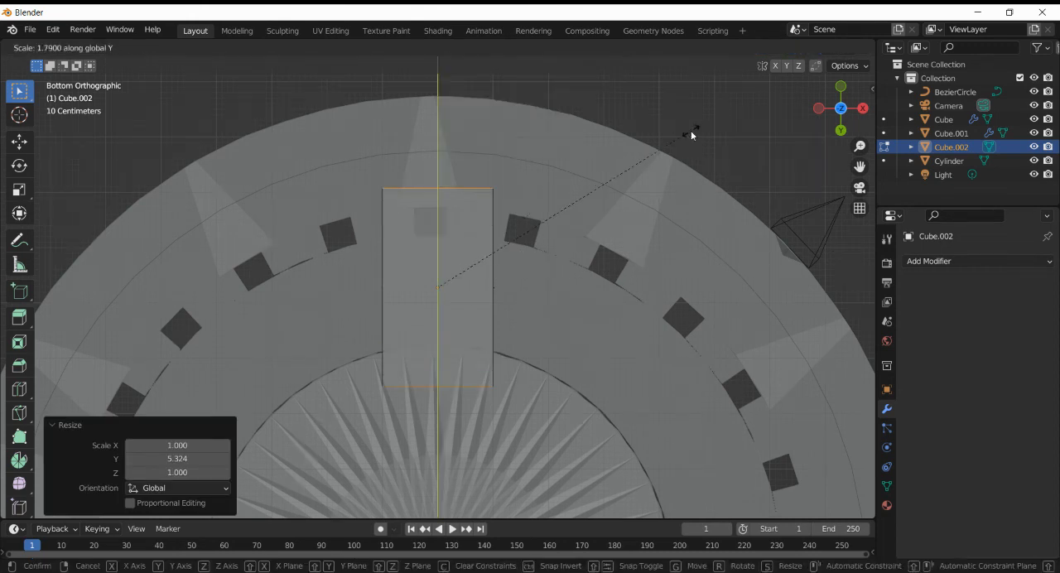
click(706, 124)
- Add a centred loop cut along the block's length and raise its top edge about 0.79 m along Z
drag(828, 111, 820, 255)
click(24, 390)
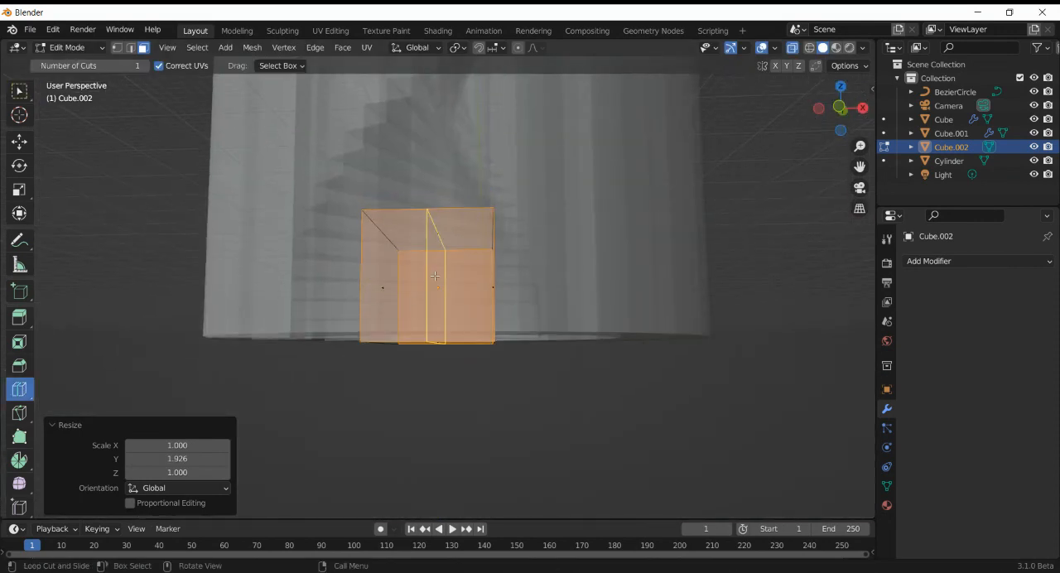
click(444, 226)
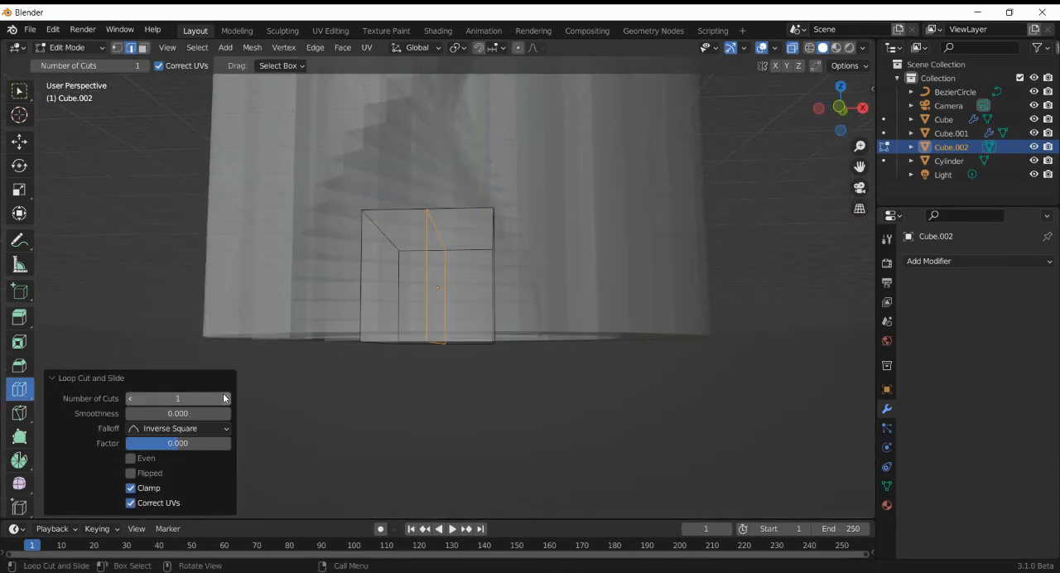
click(19, 90)
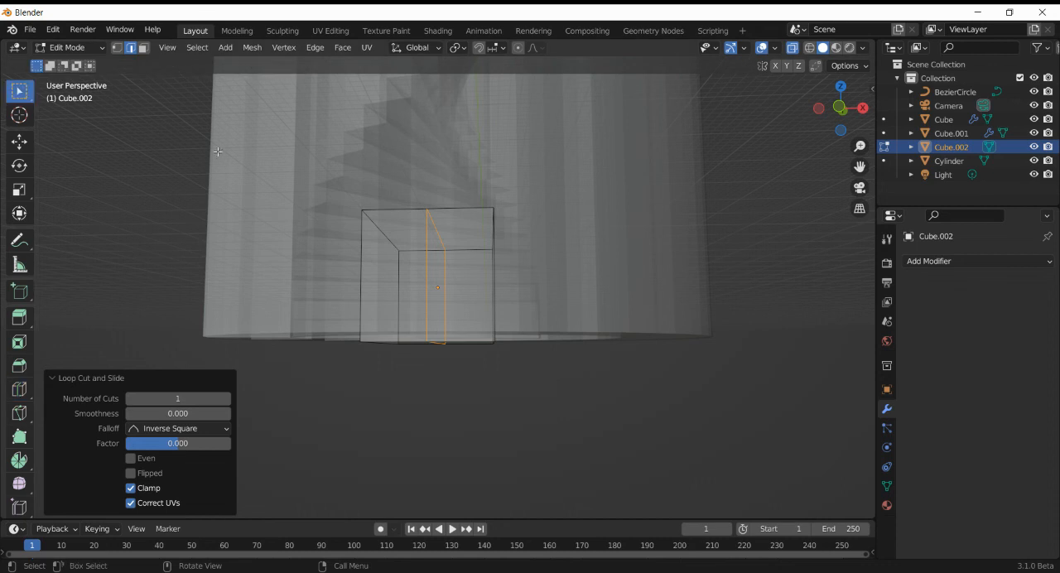
click(439, 229)
key(g)
key(z)
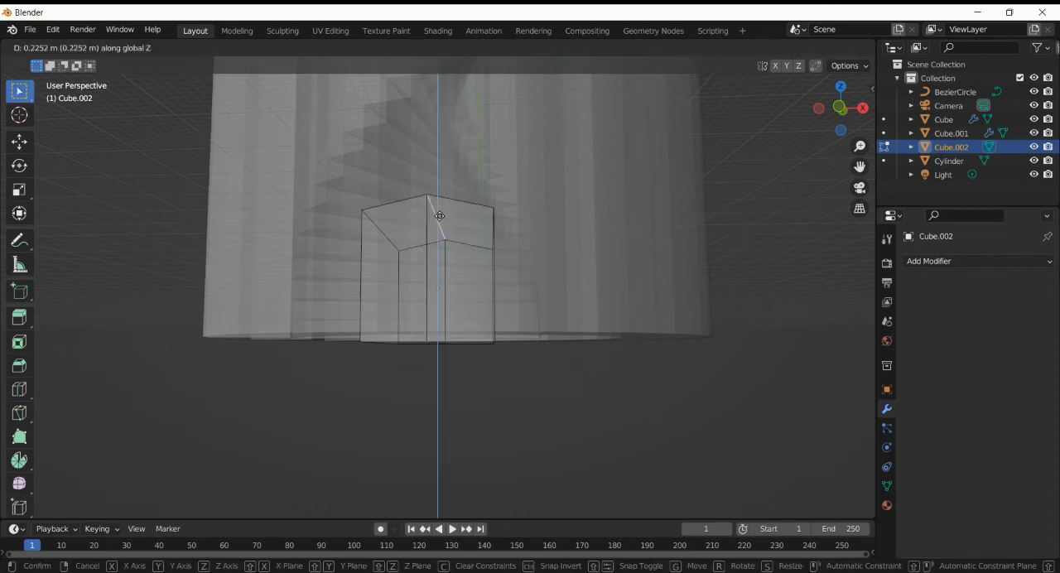
click(439, 186)
- Add one loop cut in each half of the block and raise both new top edges about 0.24 m along Z
click(19, 389)
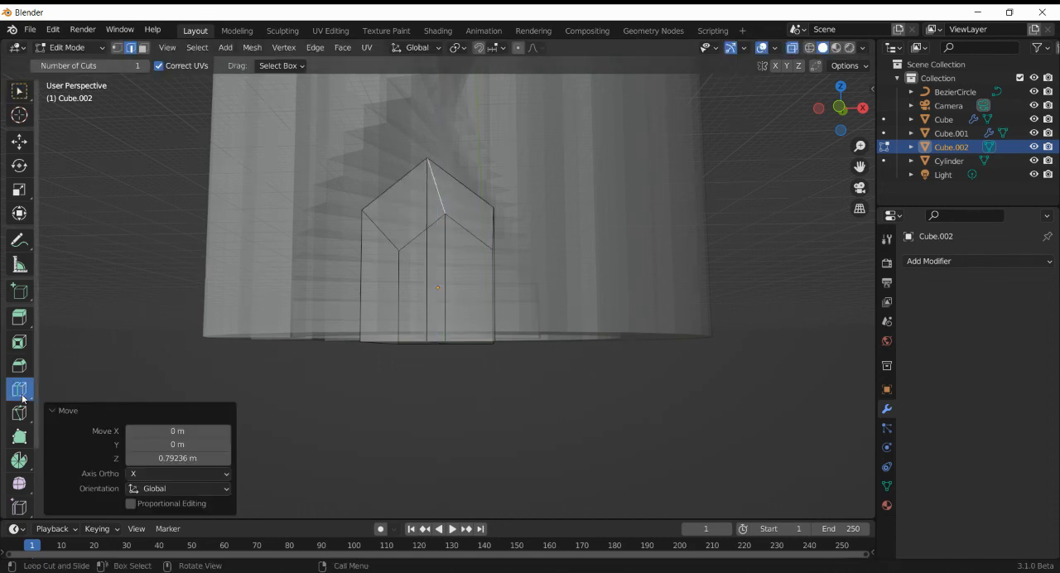
click(454, 201)
click(396, 198)
click(23, 94)
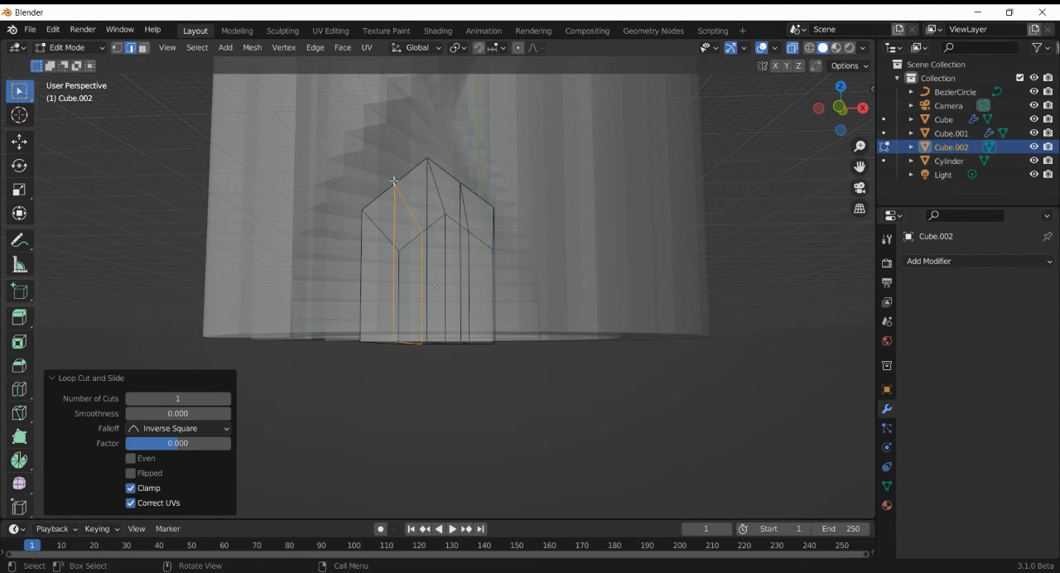
click(474, 212)
key(g)
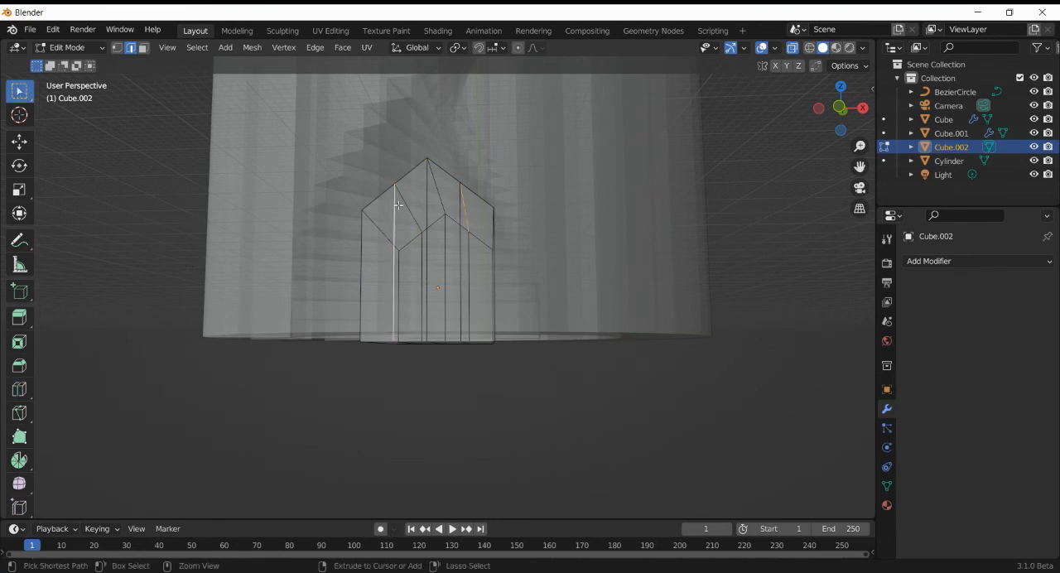
key(z)
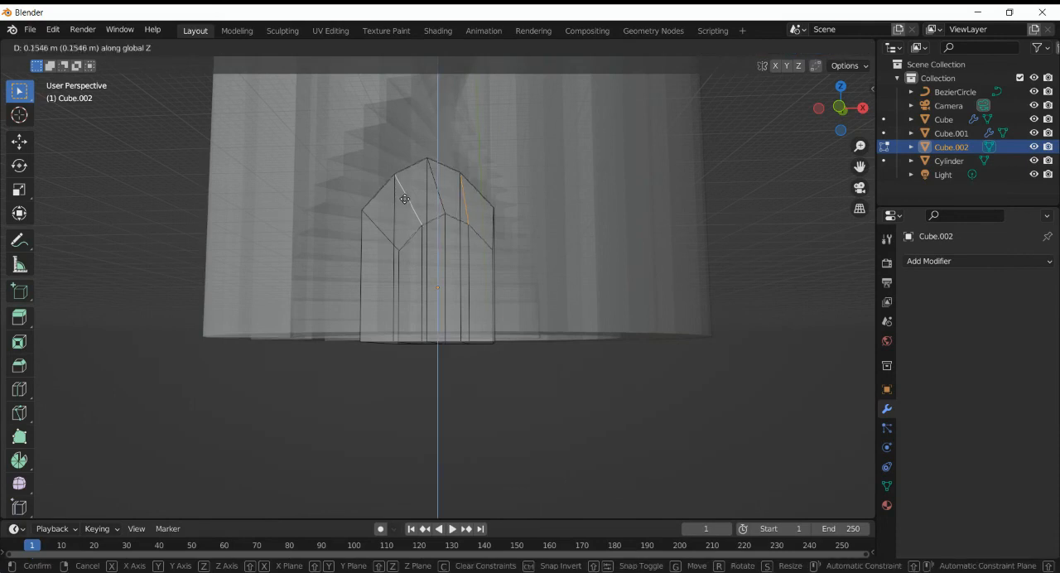
click(405, 196)
- Scale the two raised edges apart by about 1.08 along X to round the arch, and return to Object Mode
key(s)
key(x)
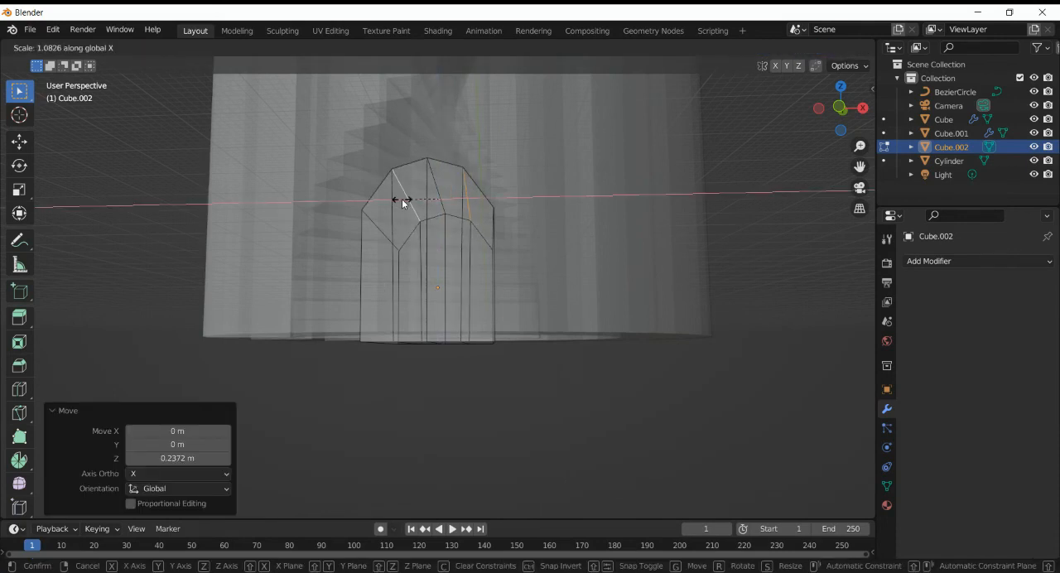
click(402, 199)
key(Tab)
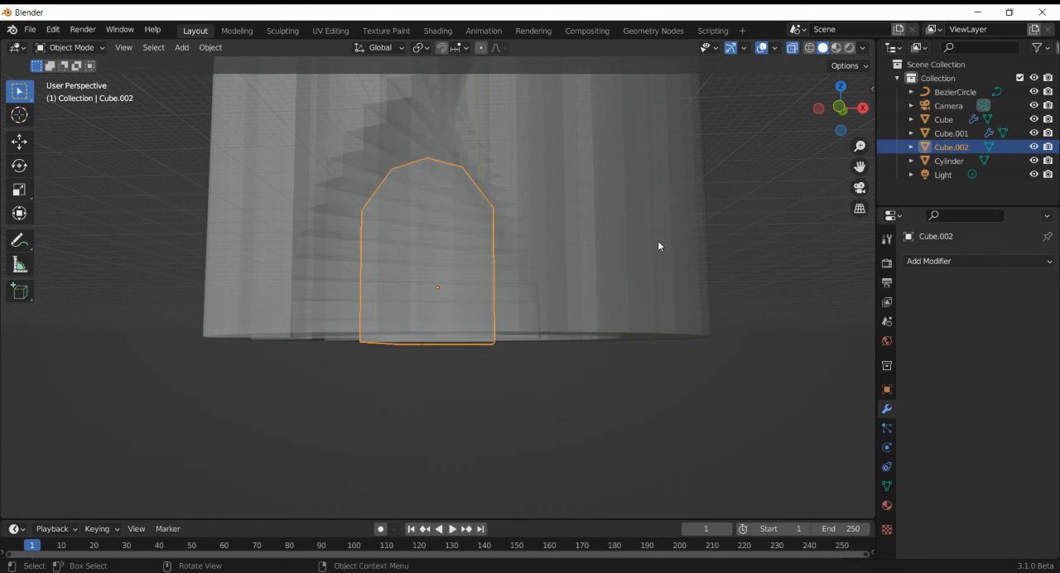
- Set the pivot point to 3D Cursor and, in top view, rotate the arched block 121° around the tower's centre toward the bottom stair
drag(845, 111, 814, 172)
click(535, 263)
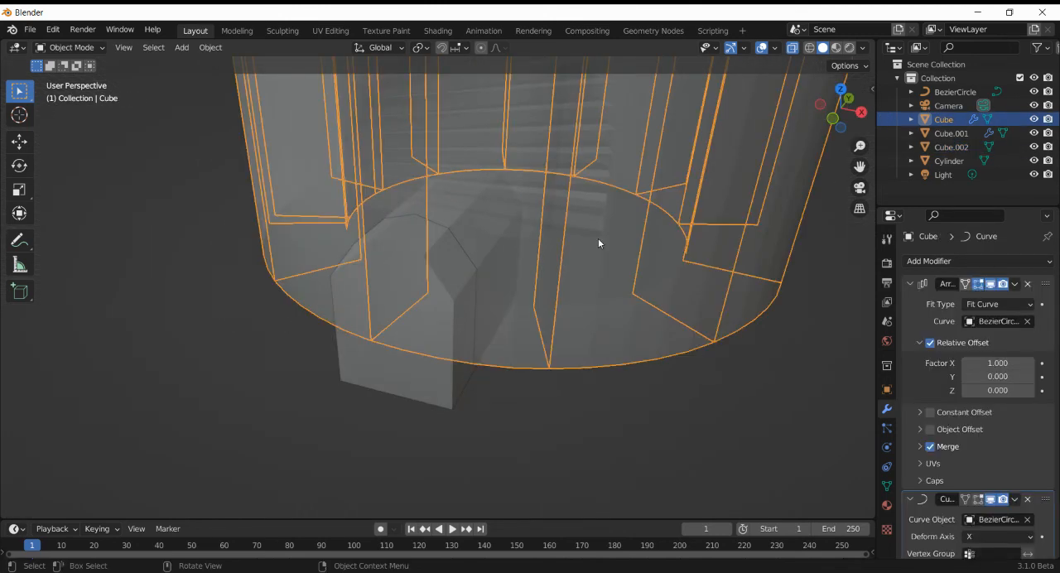
drag(843, 91, 819, 113)
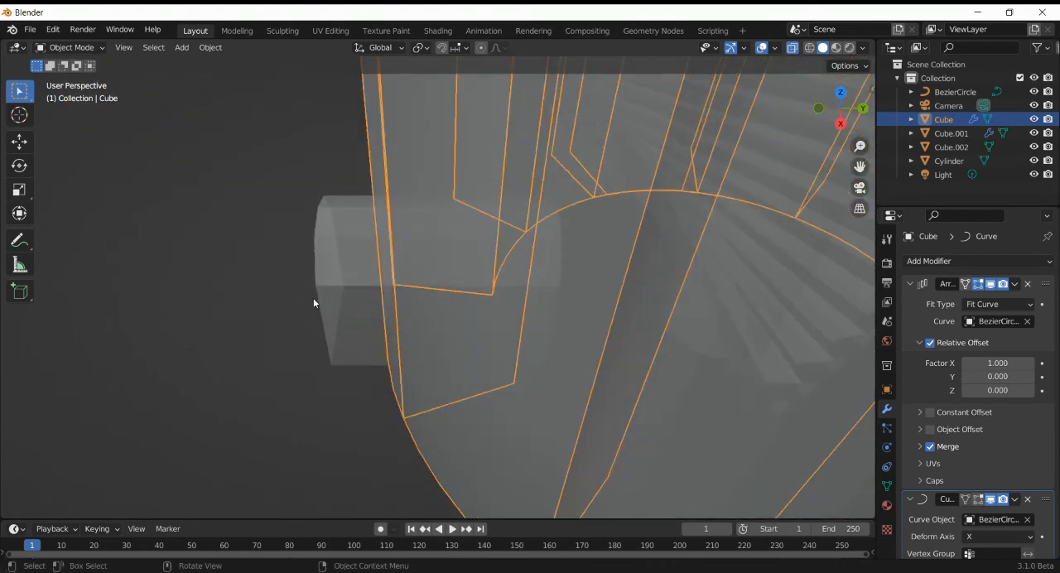
click(335, 296)
key(ctrl+KP_3)
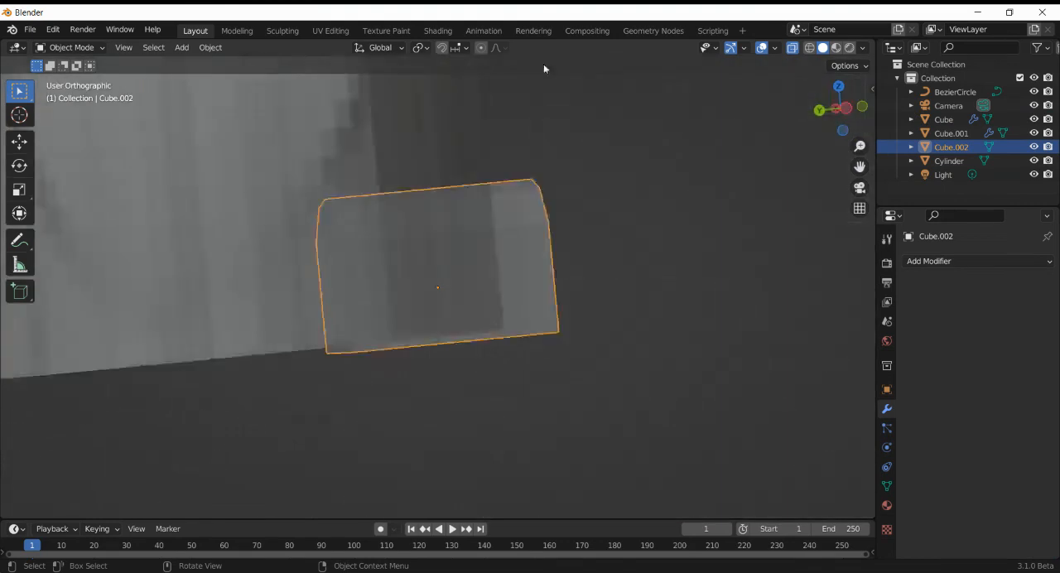
click(420, 47)
click(449, 78)
click(841, 86)
scroll(654, 175, down, 7)
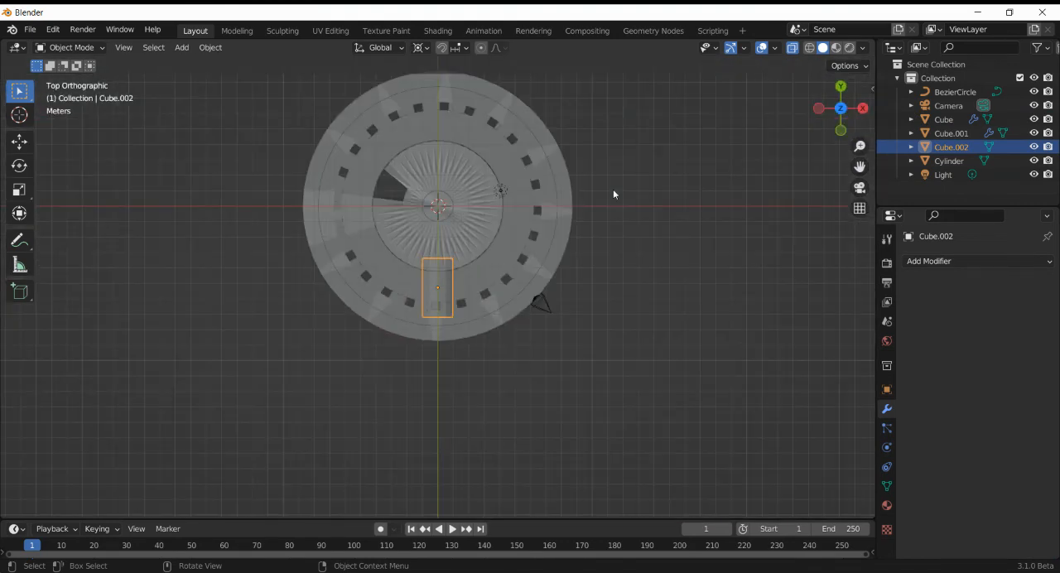
key(r)
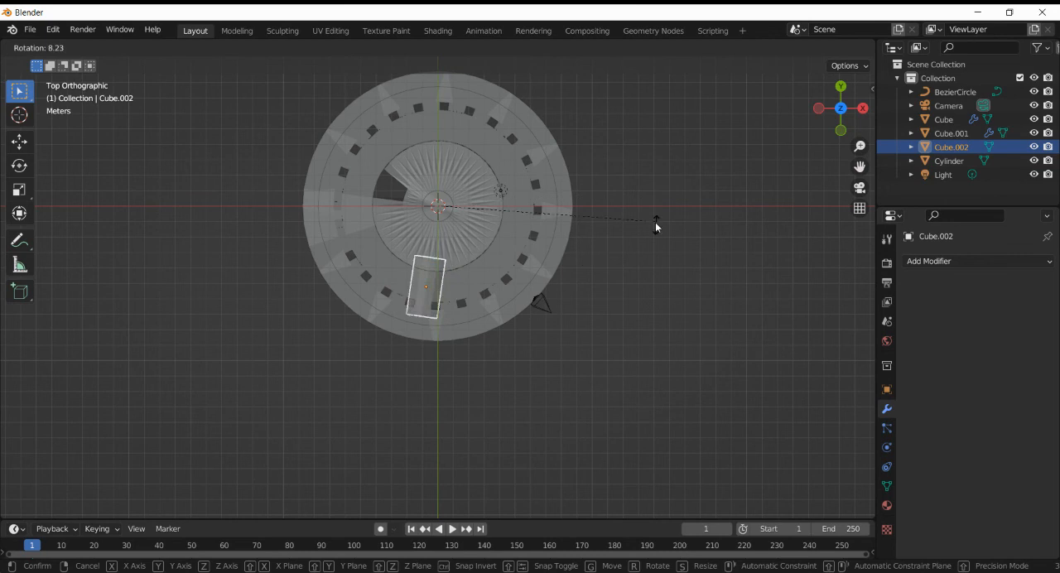
click(365, 350)
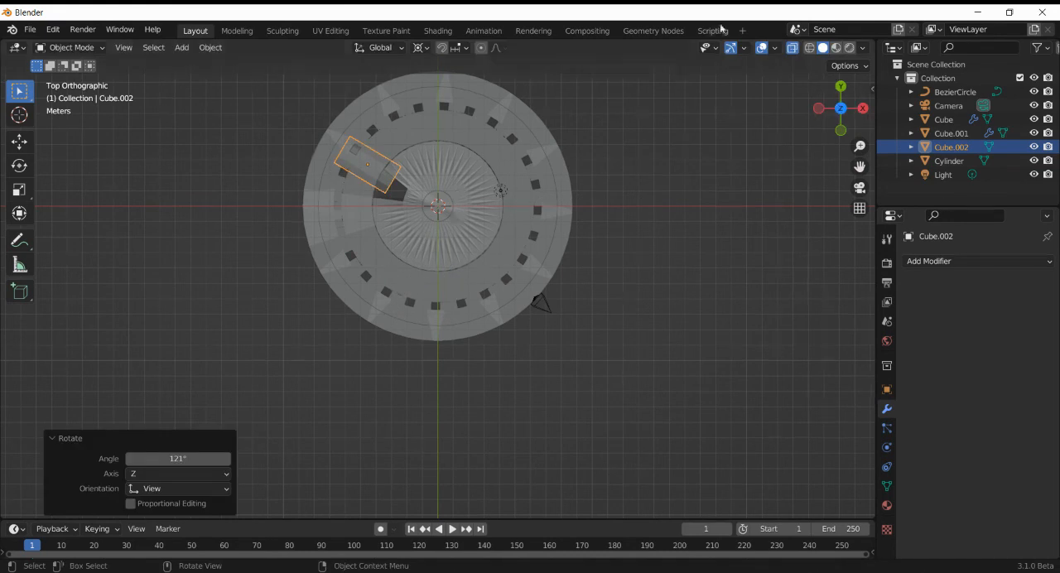
- Turn off X-ray and examine the arched block's fit through the tower wall from inside and outside
click(793, 48)
drag(825, 118, 811, 496)
key(KP_Decimal)
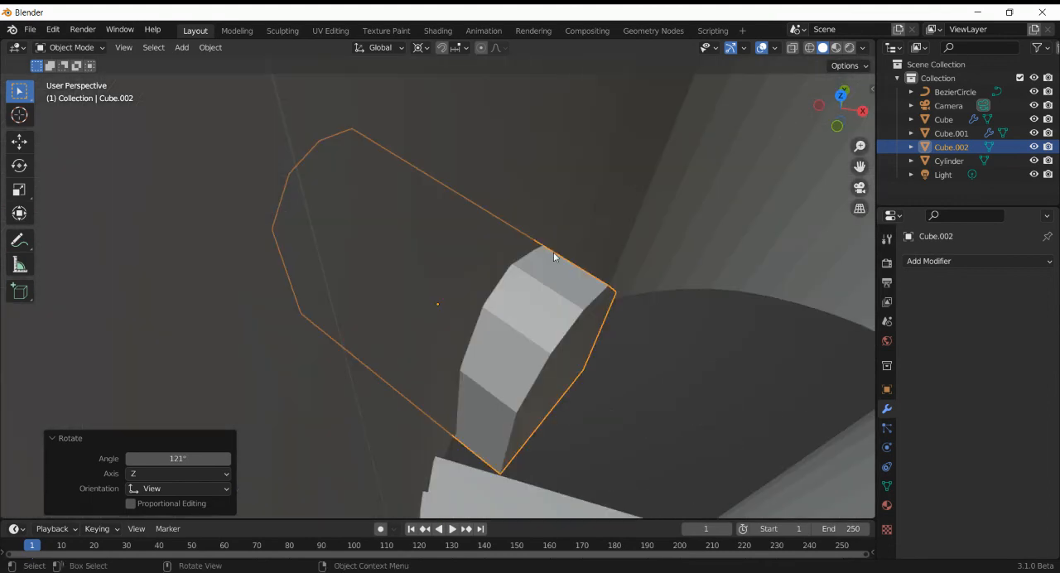
click(636, 172)
click(591, 357)
middle_drag(639, 307, 110, 443)
drag(829, 102, 827, 134)
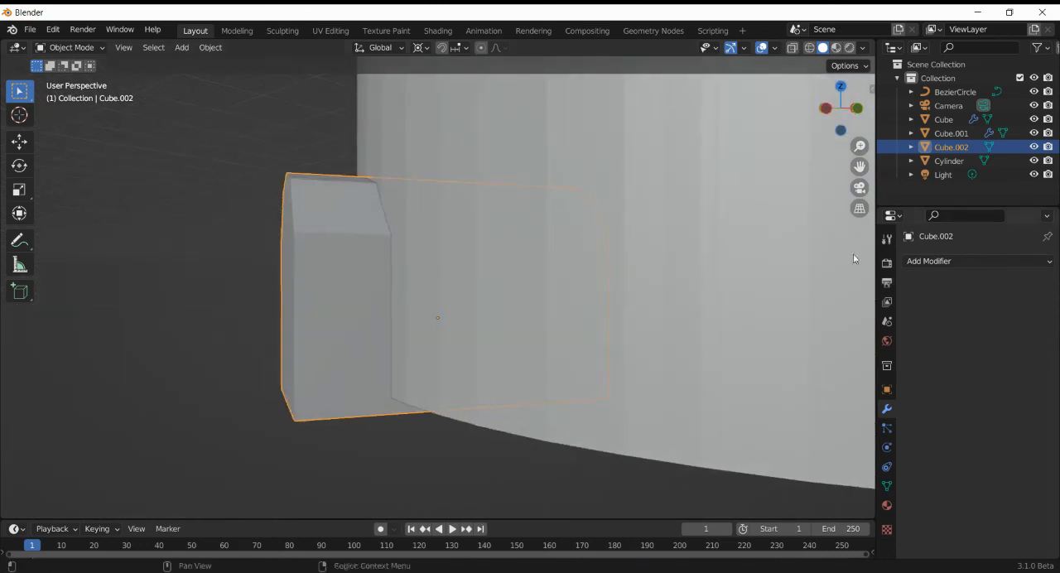
click(977, 261)
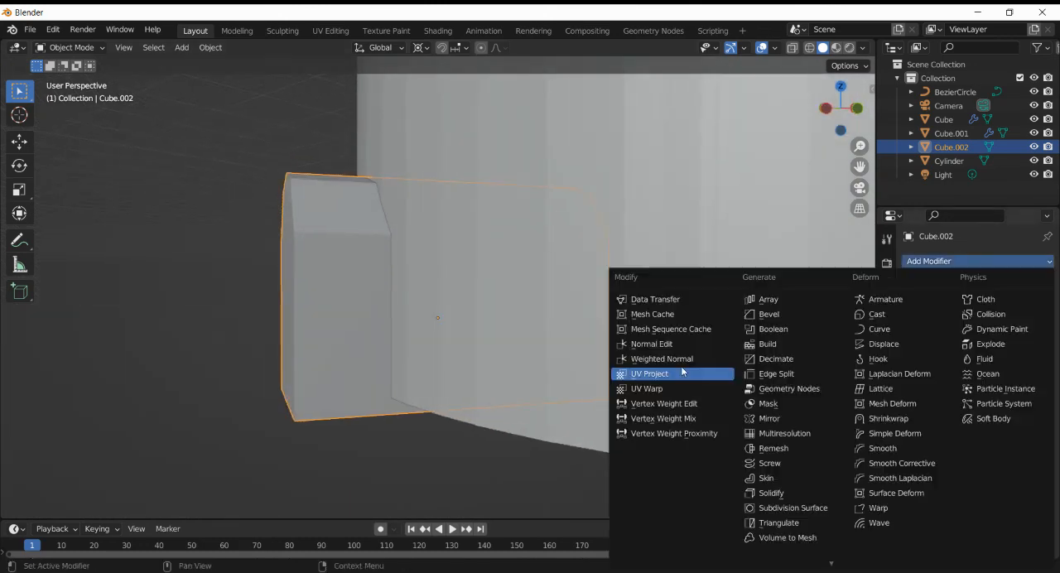
click(771, 329)
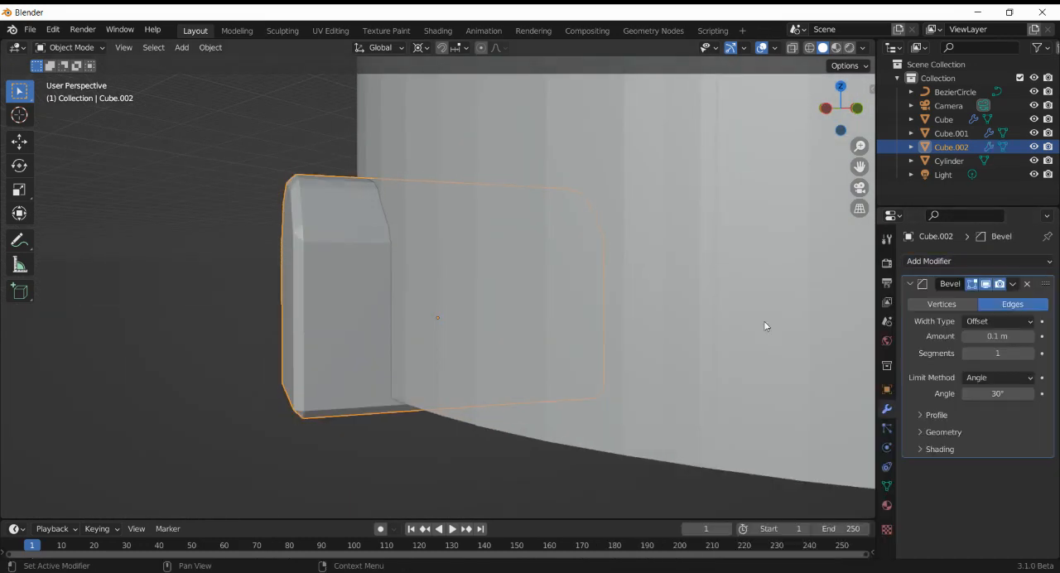
click(1024, 284)
click(1017, 264)
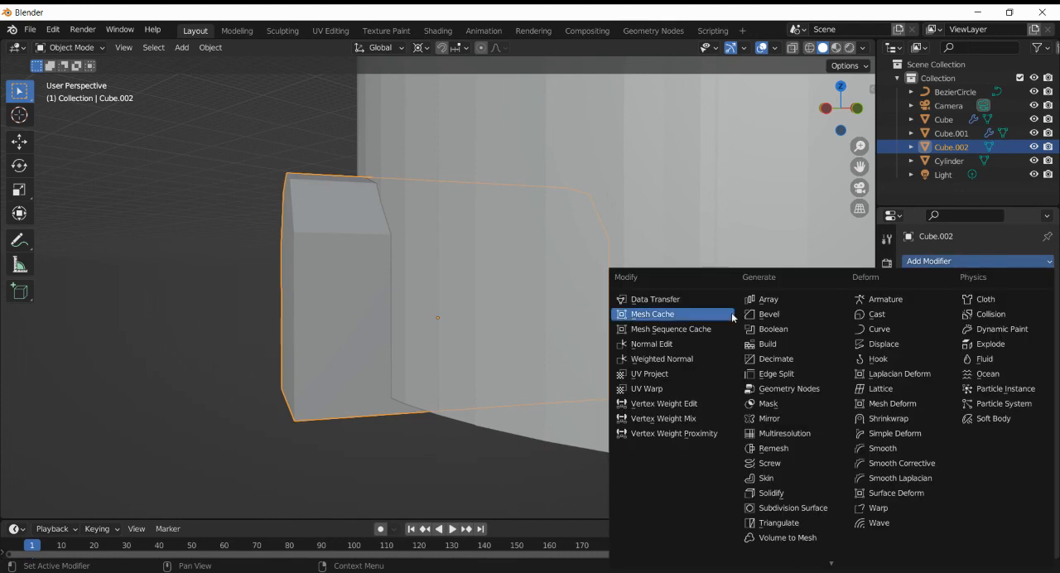
- Add a Boolean modifier set to Difference to the tower wall, with the arched block as its cutting object
click(635, 237)
click(1012, 262)
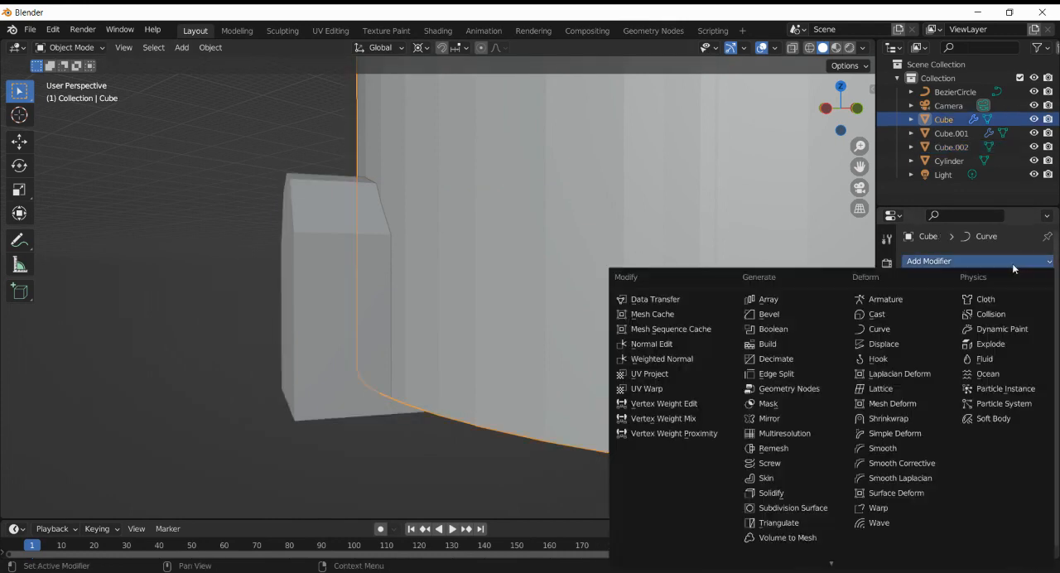
click(772, 328)
scroll(998, 390, down, 4)
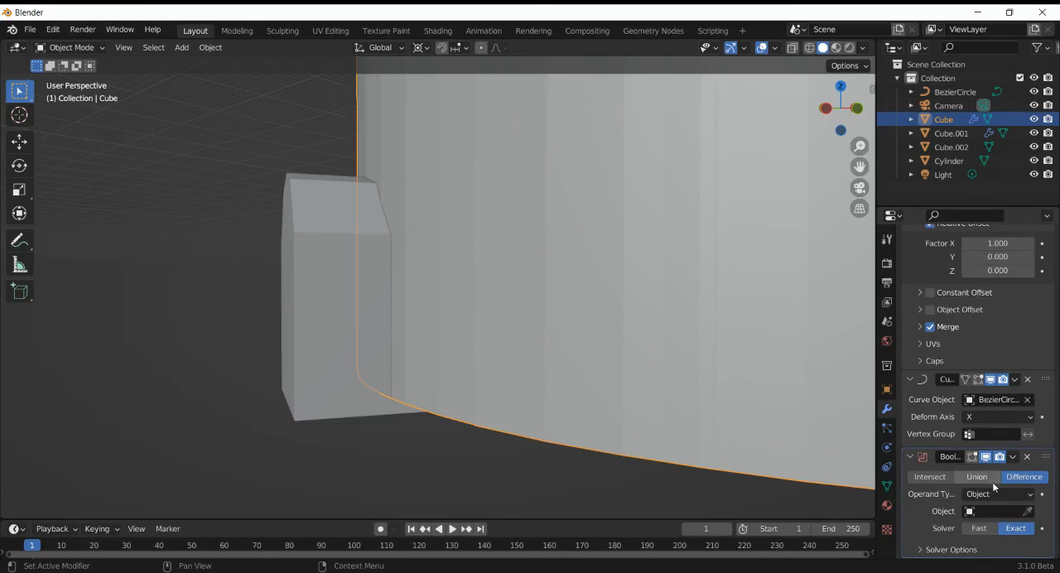
click(1028, 511)
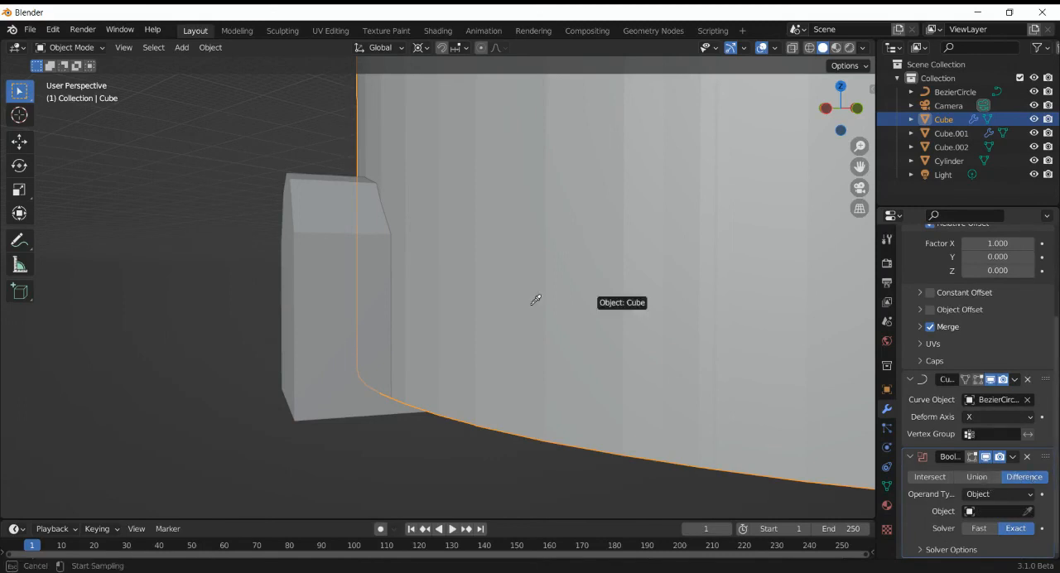
click(331, 300)
- Hide the arched block and check the doorway cut through the tower wall in front of the bottom stairs
click(327, 312)
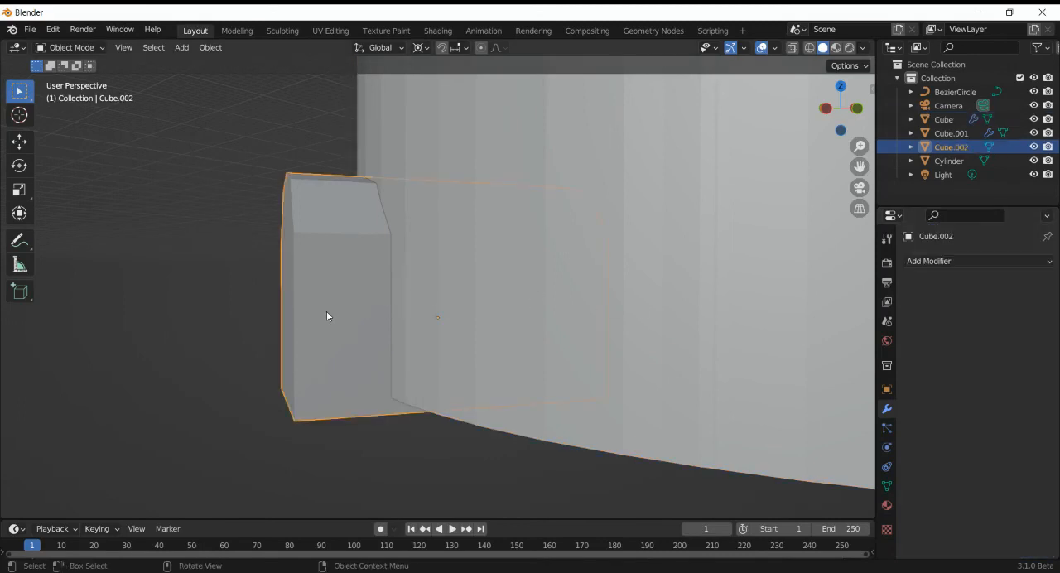
key(h)
drag(860, 116, 150, 135)
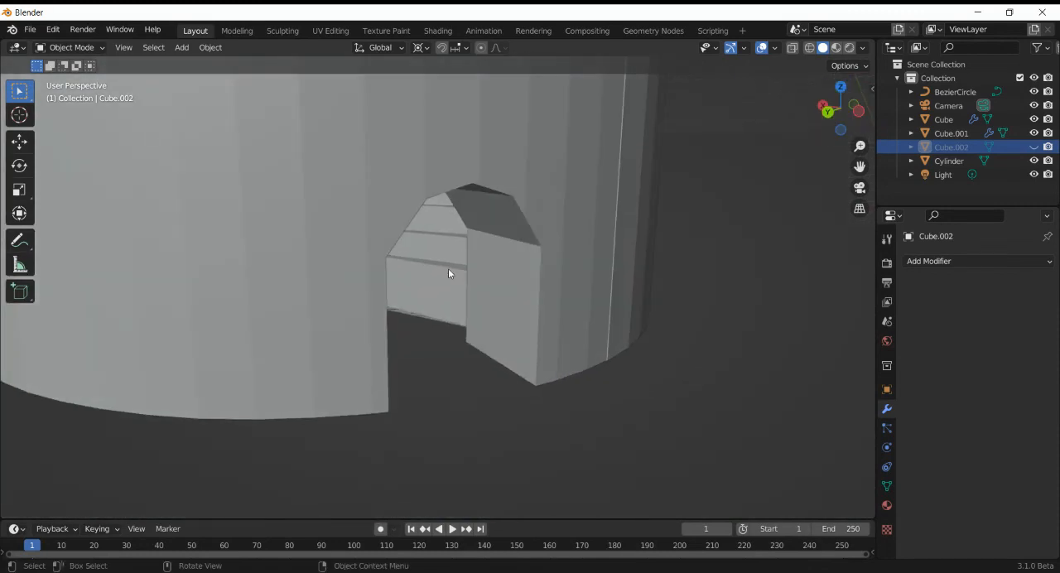
click(448, 270)
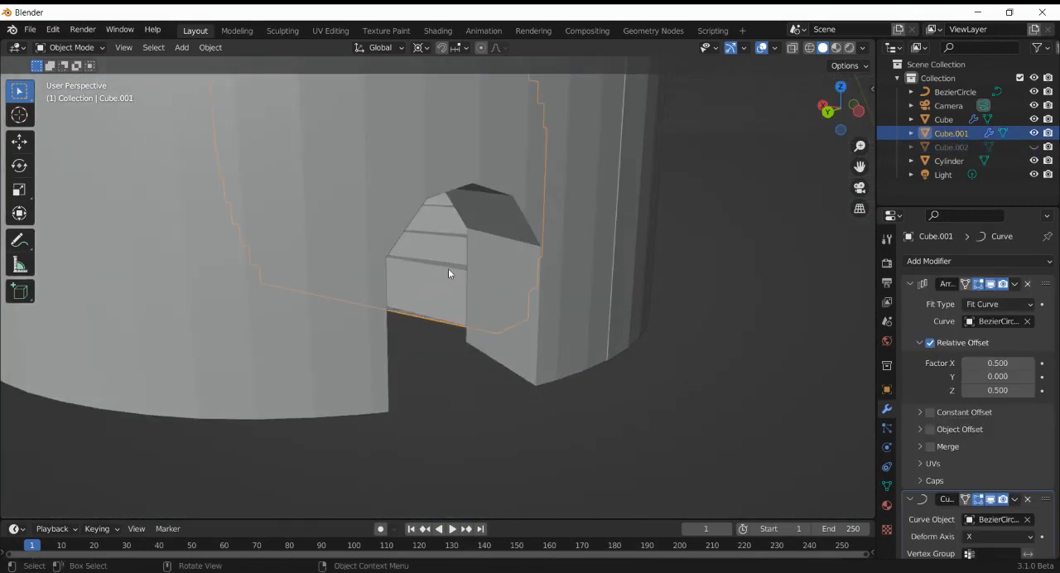
scroll(448, 269, down, 12)
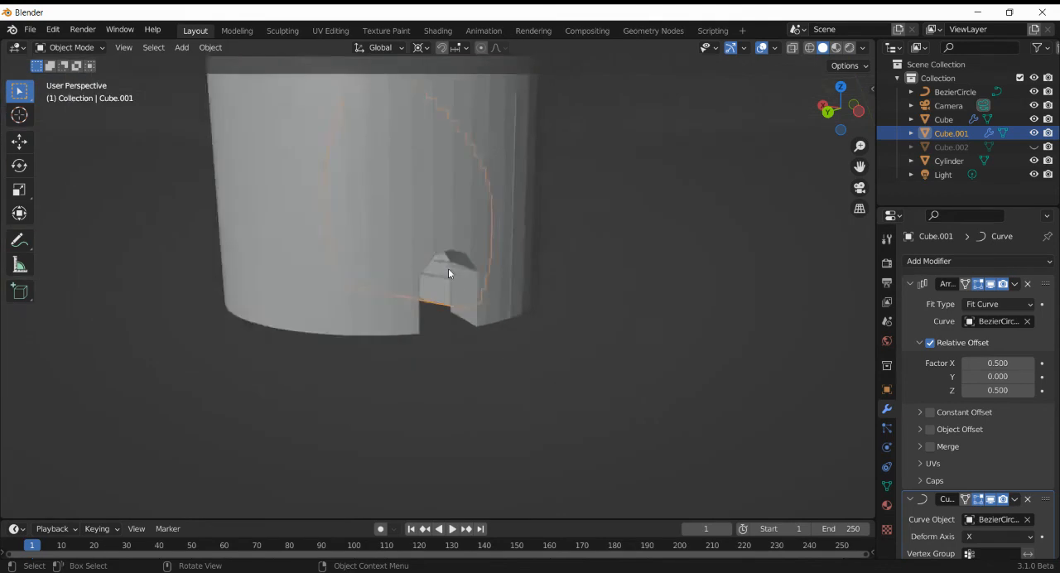
scroll(448, 274, up, 2)
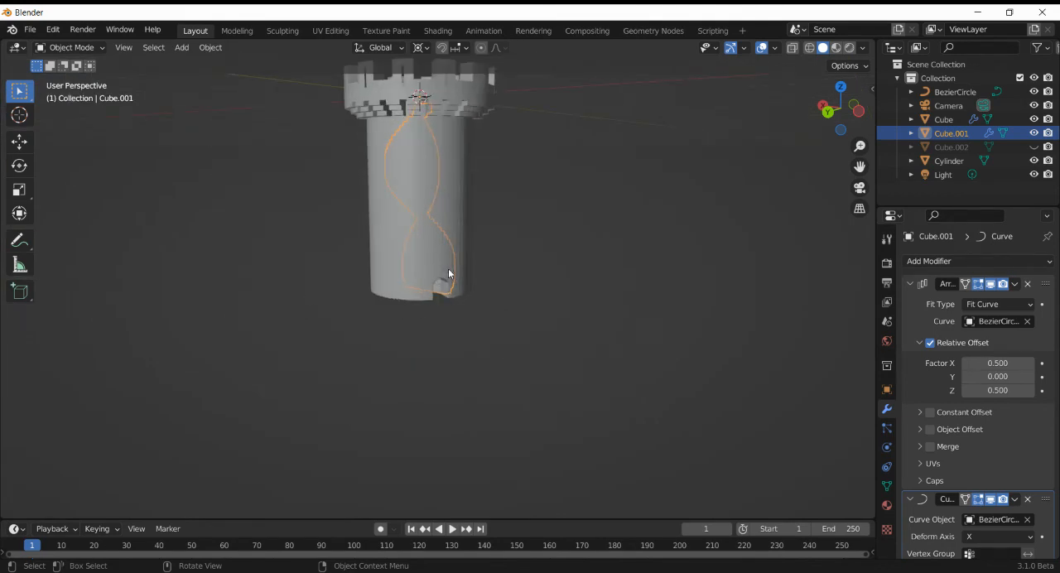
- Deselect the staircase and add a default cone mesh at the tower's centre for the roof
click(859, 111)
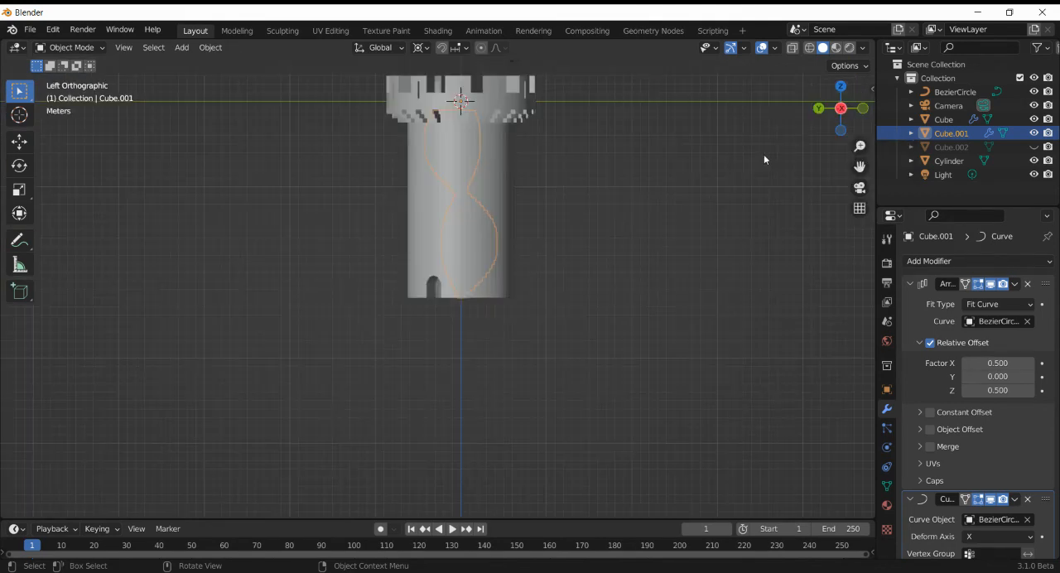
drag(859, 166, 859, 331)
mouse_move(840, 103)
mouse_down()
mouse_move(769, 218)
mouse_move(790, 224)
mouse_move(834, 123)
mouse_up()
click(767, 257)
key(shift+a)
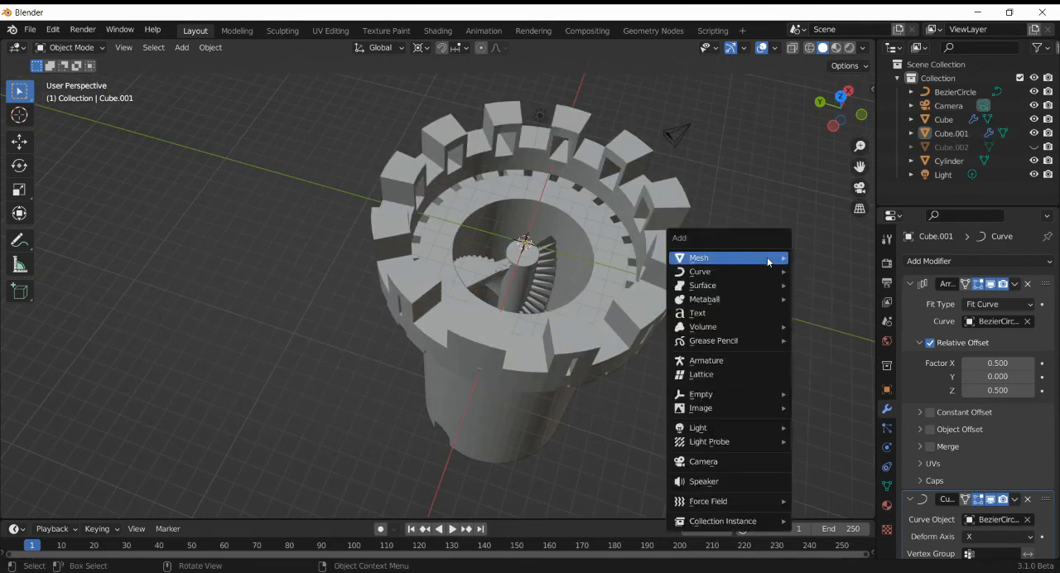
mouse_move(768, 260)
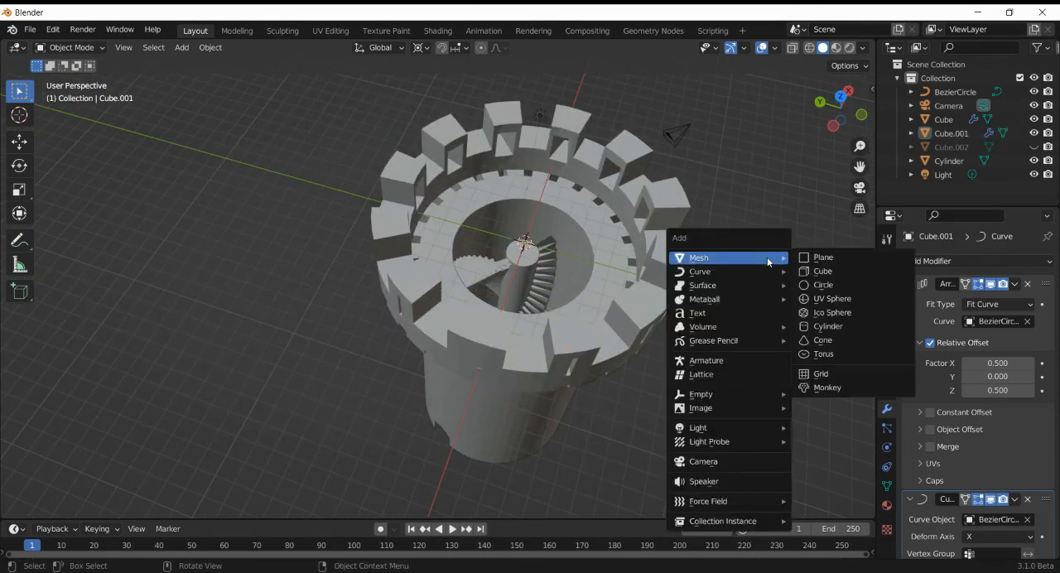
click(821, 339)
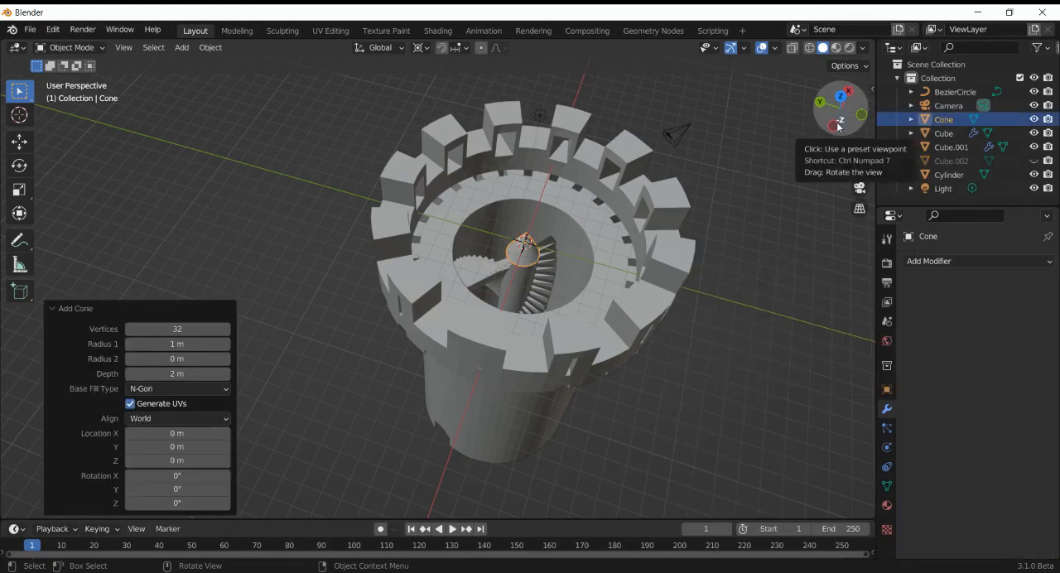
- In side view, scale the cone uniformly by 5 and again by 2 so its base is wider than the battlements
click(834, 128)
key(s)
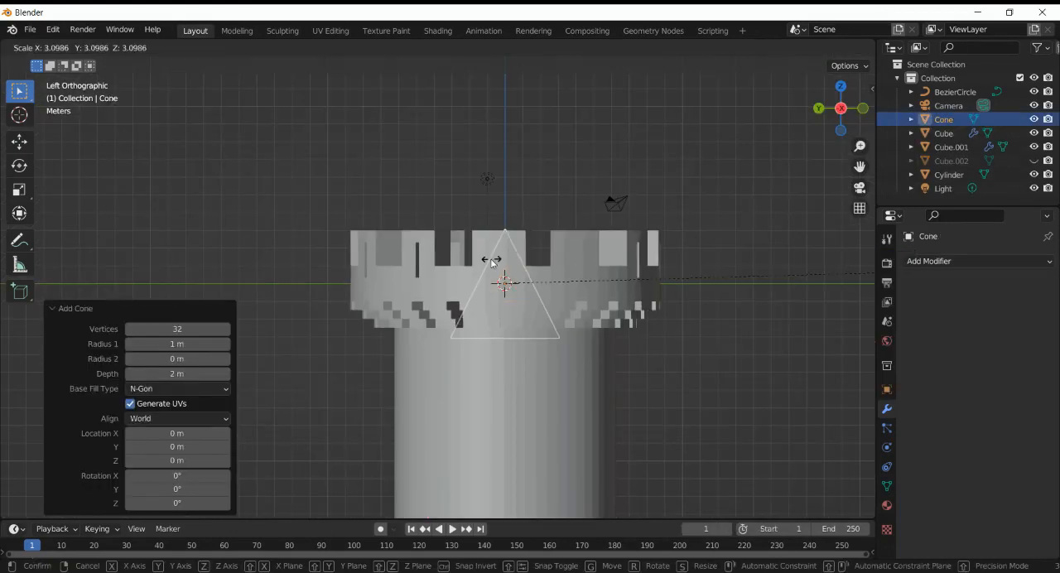
right_click(31, 395)
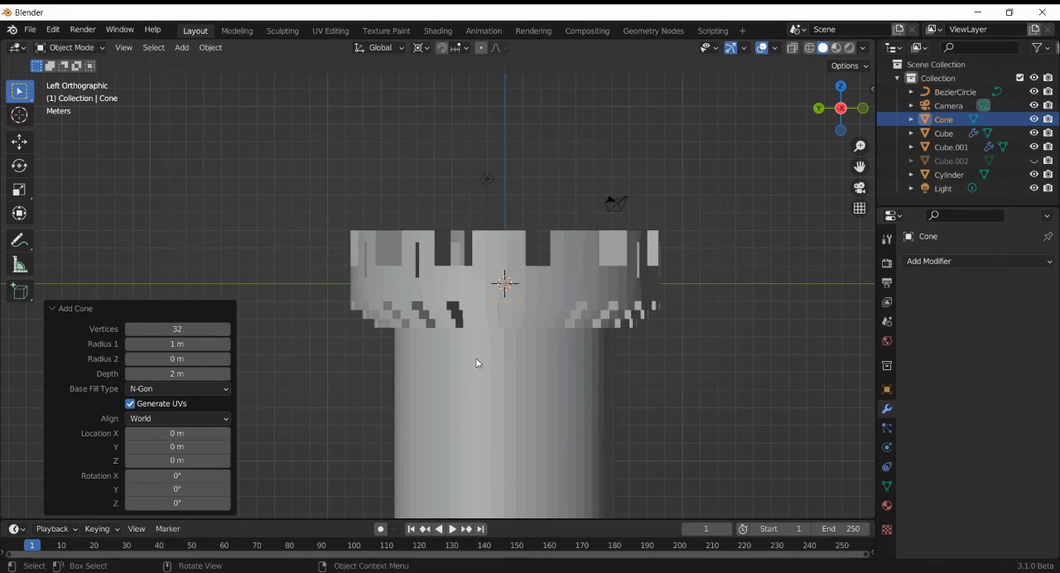
text(s5)
key(Return)
text(s2)
key(Return)
- Move the cone up about 12.76 m along Z to sit on the battlements as a roof, and check its fit
key(g)
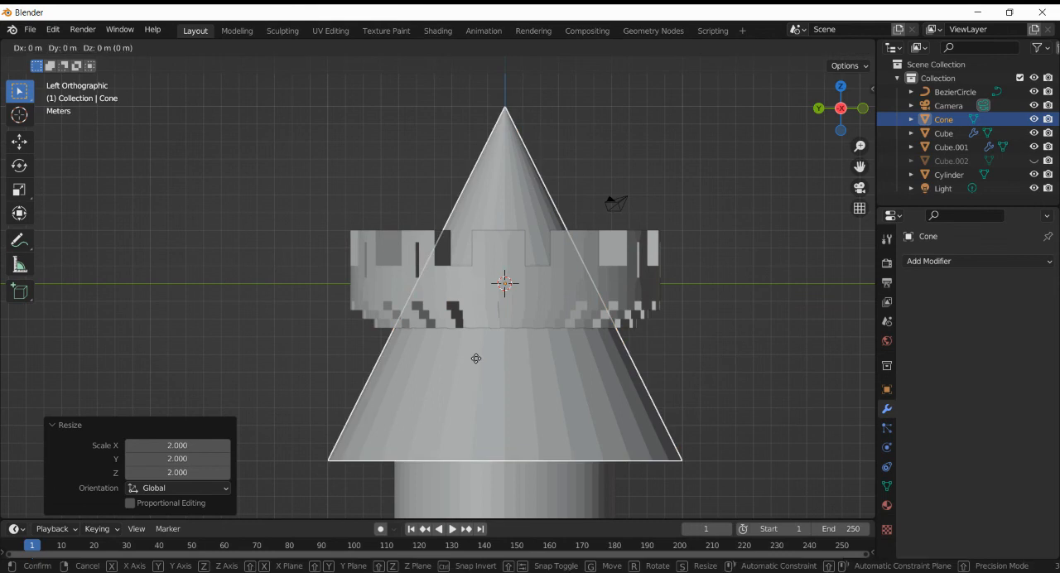
key(z)
click(544, 132)
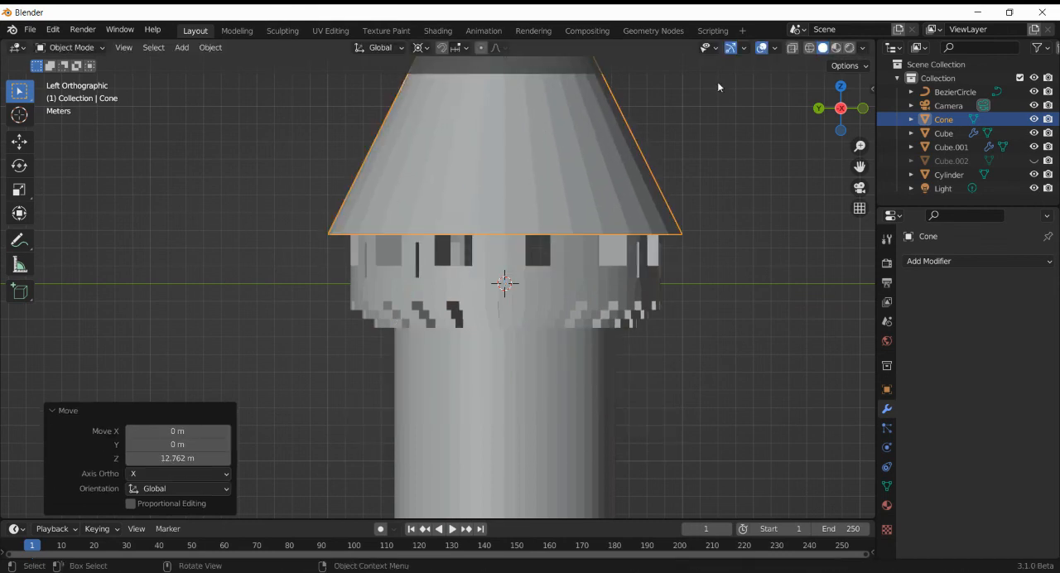
drag(831, 90, 853, 122)
scroll(708, 235, down, 3)
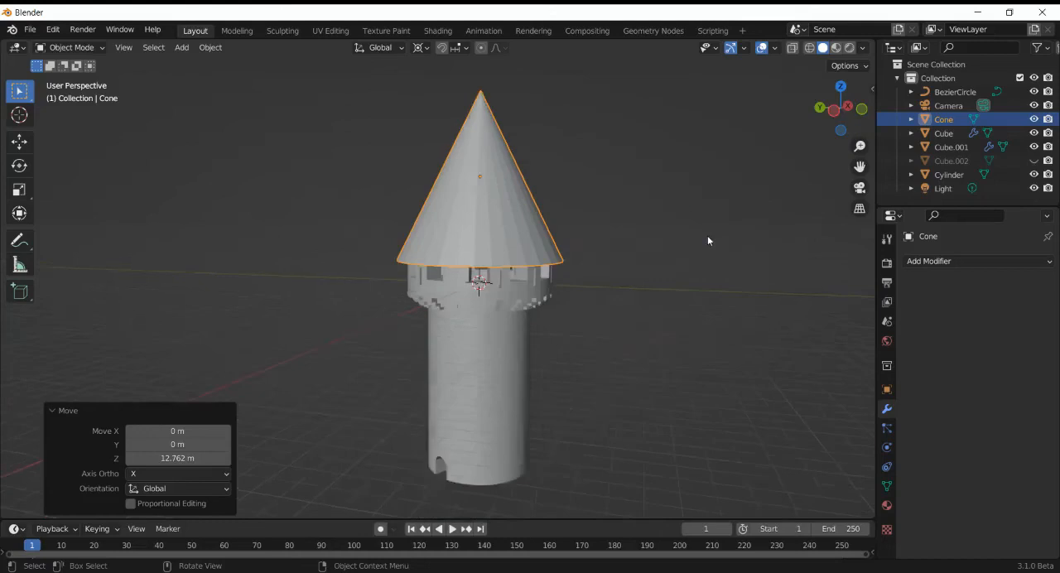
mouse_move(861, 165)
mouse_down()
mouse_move(888, 83)
mouse_move(851, 170)
mouse_up()
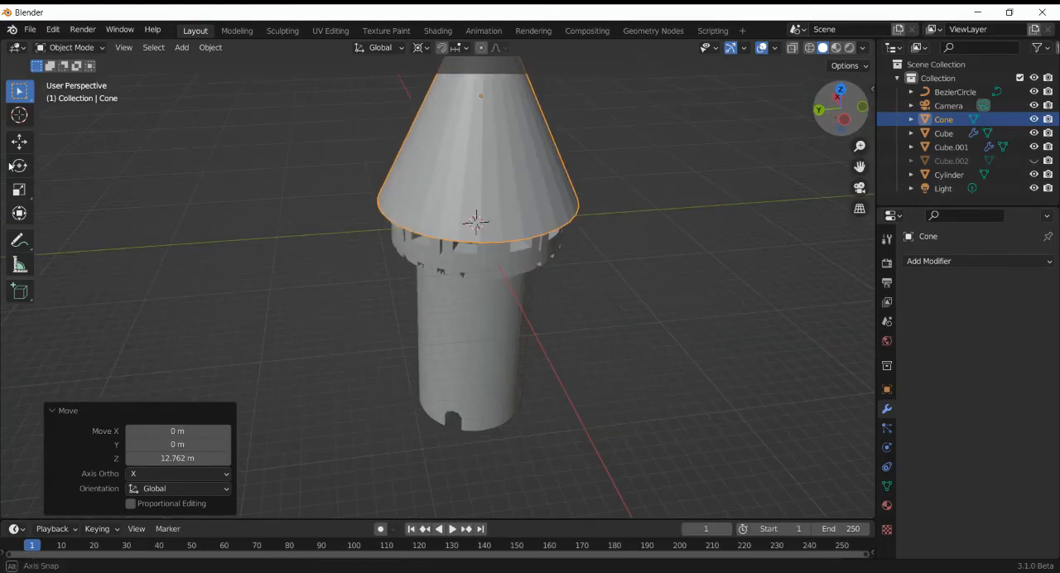